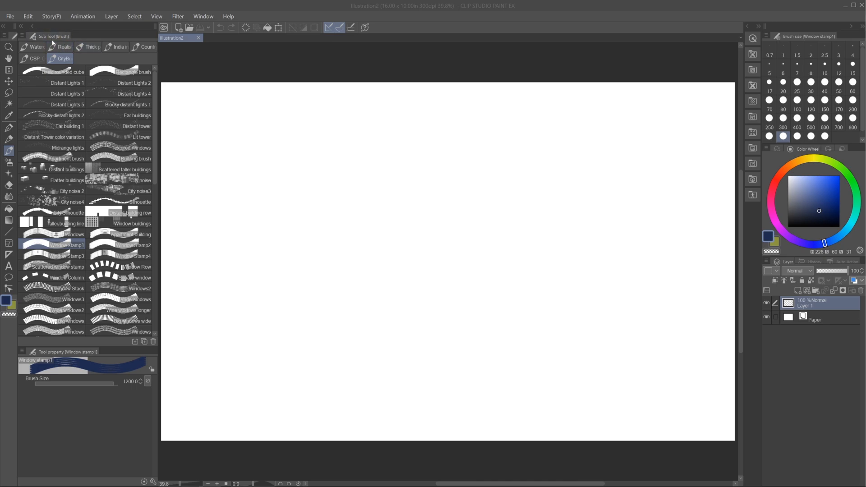
{"action": "left_click", "coordinate": [203, 17]}
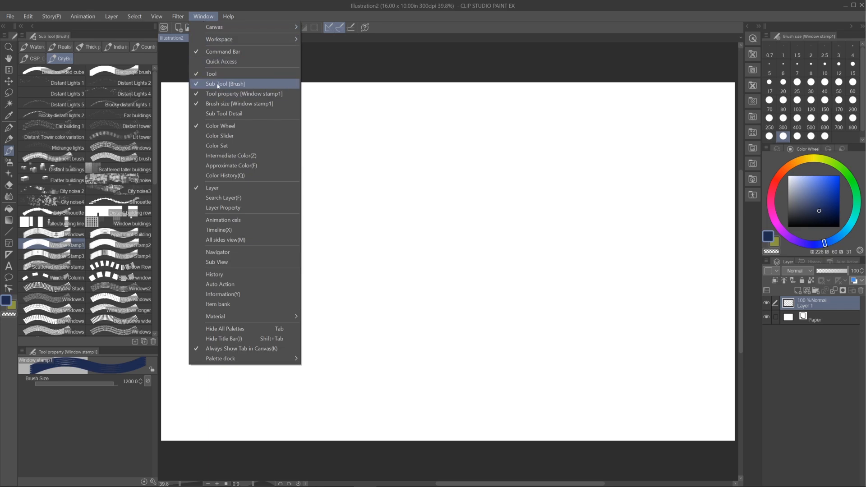
{"action": "left_click", "coordinate": [153, 38]}
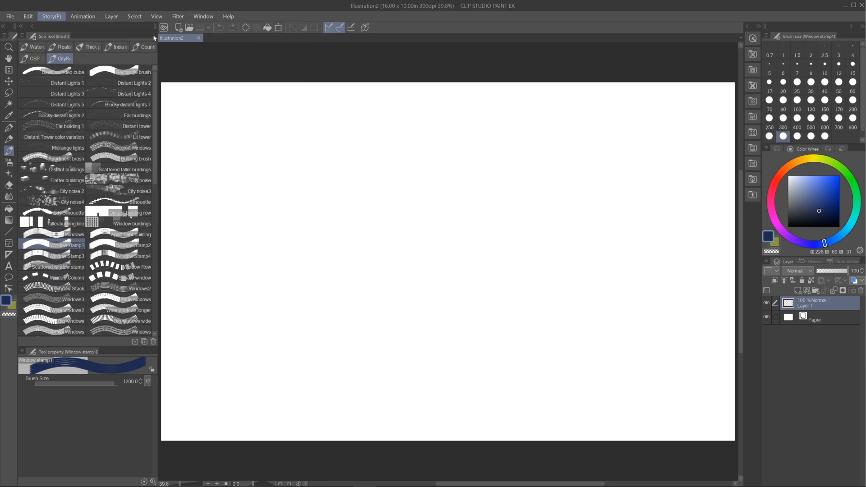
{"action": "left_click", "coordinate": [23, 36]}
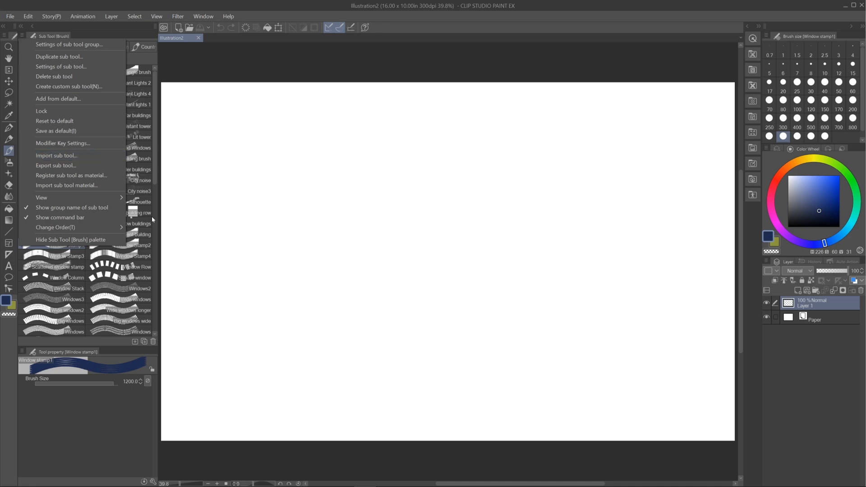
{"action": "left_click", "coordinate": [157, 325]}
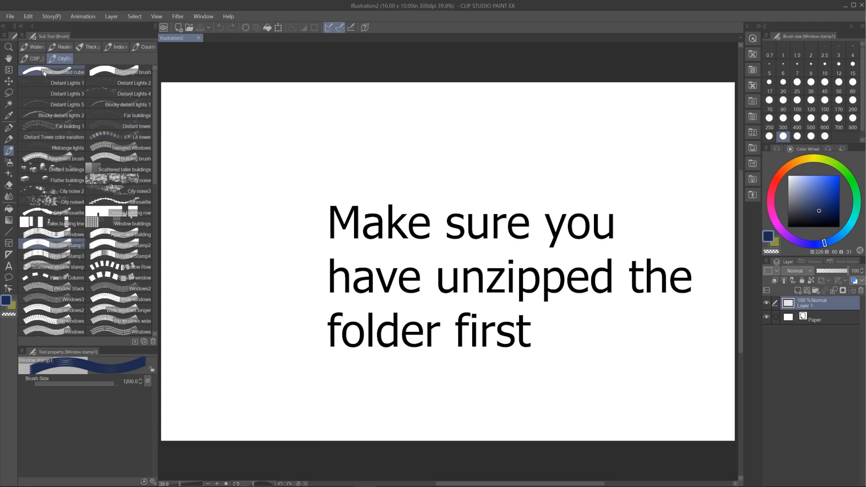
Choose a near-black blue colour and try wavy strokes with the Basic rounded cube brush, undoing each one.
{"action": "left_click", "coordinate": [794, 216]}
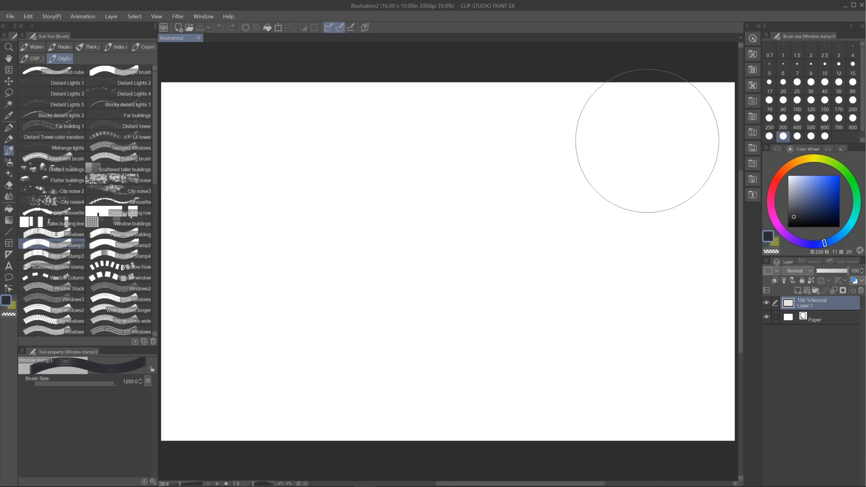
{"action": "left_click", "coordinate": [54, 71]}
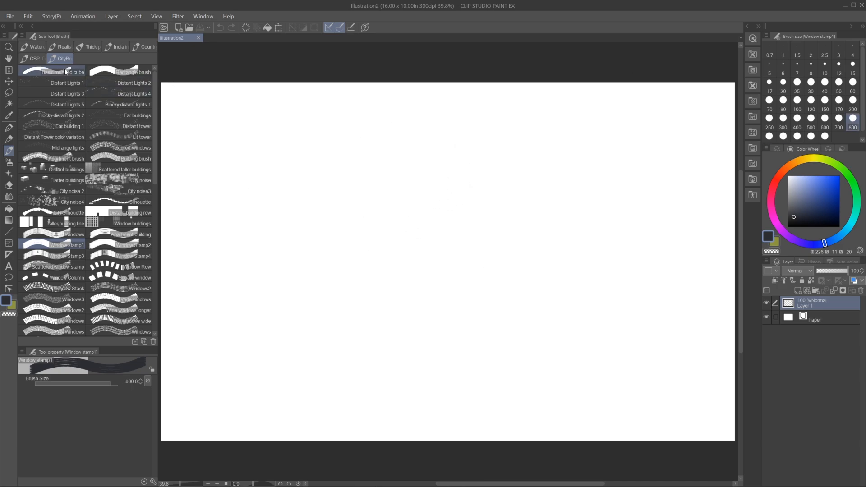
{"action": "left_click_drag", "start_coordinate": [336, 196], "coordinate": [518, 171]}
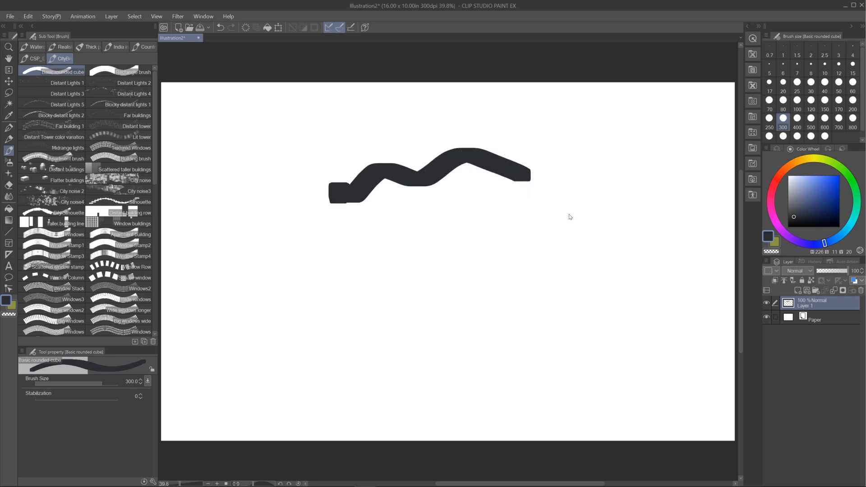
{"action": "key", "text": "ctrl+z"}
{"action": "mouse_move", "coordinate": [389, 241]}
{"action": "left_mouse_down"}
{"action": "mouse_move", "coordinate": [394, 223]}
{"action": "mouse_move", "coordinate": [567, 229]}
{"action": "left_mouse_up"}
{"action": "key", "text": "ctrl+z"}
Reduce the Basic rounded cube brush size to 100 and try several thin strokes, undoing each one.
{"action": "key", "text": "bracketleft"}
{"action": "key", "text": "bracketleft"}
{"action": "key", "text": "bracketleft"}
{"action": "key", "text": "bracketleft"}
{"action": "key", "text": "bracketleft"}
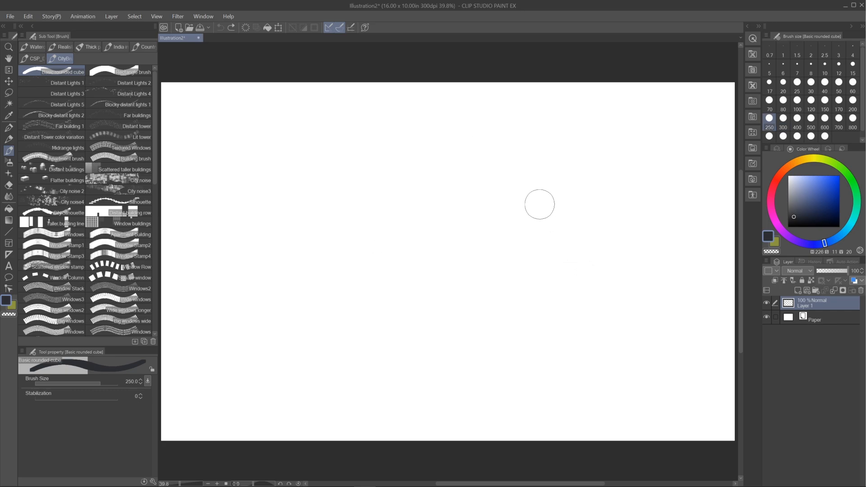
{"action": "key", "text": "bracketleft"}
{"action": "left_click_drag", "start_coordinate": [540, 174], "coordinate": [544, 258]}
{"action": "key", "text": "ctrl+z"}
{"action": "mouse_move", "coordinate": [456, 318]}
{"action": "left_mouse_down"}
{"action": "mouse_move", "coordinate": [504, 211]}
{"action": "mouse_move", "coordinate": [620, 184]}
{"action": "mouse_move", "coordinate": [573, 277]}
{"action": "mouse_move", "coordinate": [602, 209]}
{"action": "mouse_move", "coordinate": [623, 257]}
{"action": "left_mouse_up"}
{"action": "key", "text": "ctrl+z"}
{"action": "key", "text": "ctrl+z"}
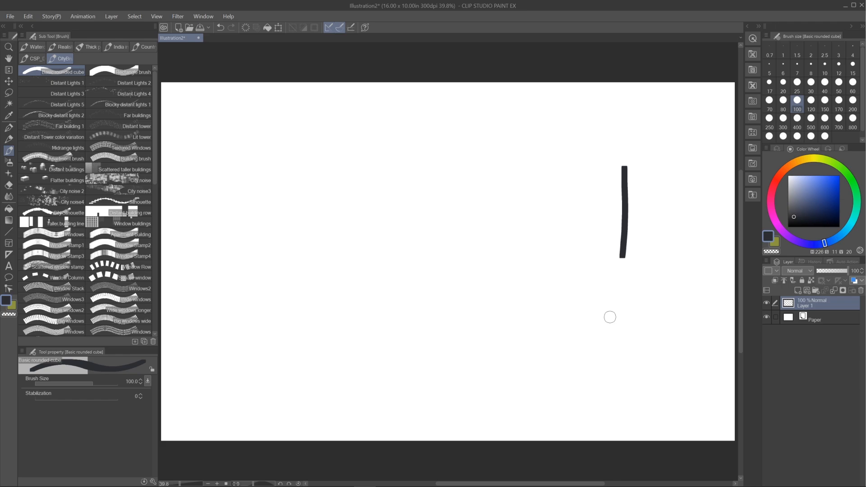
{"action": "key", "text": "ctrl+z"}
{"action": "left_click_drag", "start_coordinate": [521, 257], "coordinate": [591, 195]}
{"action": "key", "text": "ctrl+z"}
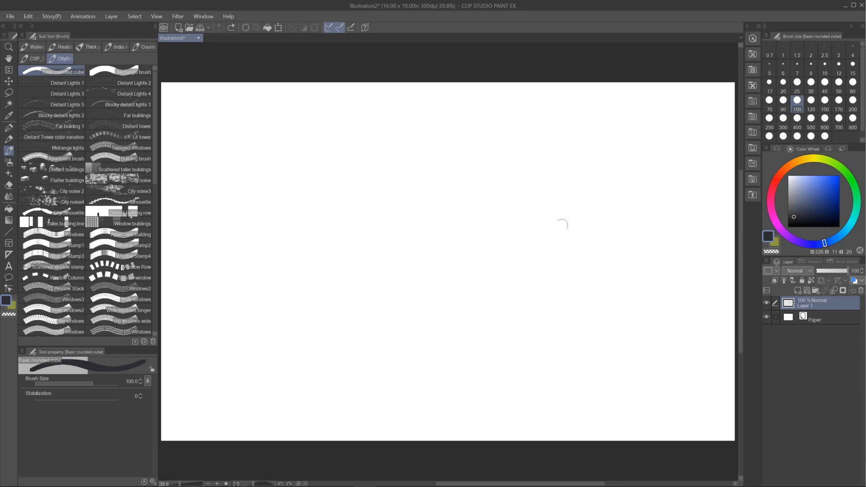
Enlarge the Basic rounded cube brush to 1500, try stamping one large rounded block, and undo it.
{"action": "key", "text": "]"}
{"action": "key", "text": "]"}
{"action": "key", "text": "]"}
{"action": "key", "text": "]"}
{"action": "key", "text": "]"}
{"action": "key", "text": "]"}
{"action": "key", "text": "]"}
{"action": "key", "text": "]"}
{"action": "key", "text": "]"}
{"action": "key", "text": "]"}
{"action": "key", "text": "]"}
{"action": "key", "text": "]"}
{"action": "key", "text": "]"}
{"action": "key", "text": "]"}
{"action": "left_click", "coordinate": [541, 257]}
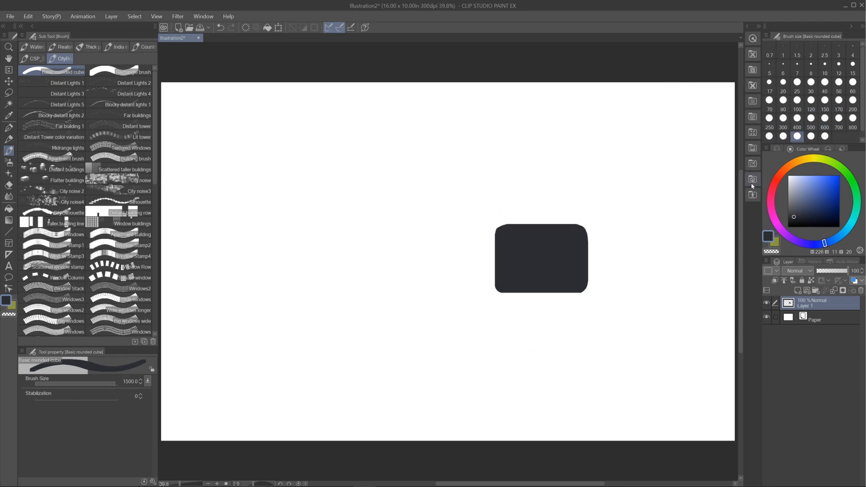
{"action": "key", "text": "ctrl+z"}
{"action": "key", "text": "ctrl+y"}
{"action": "key", "text": "ctrl+z"}
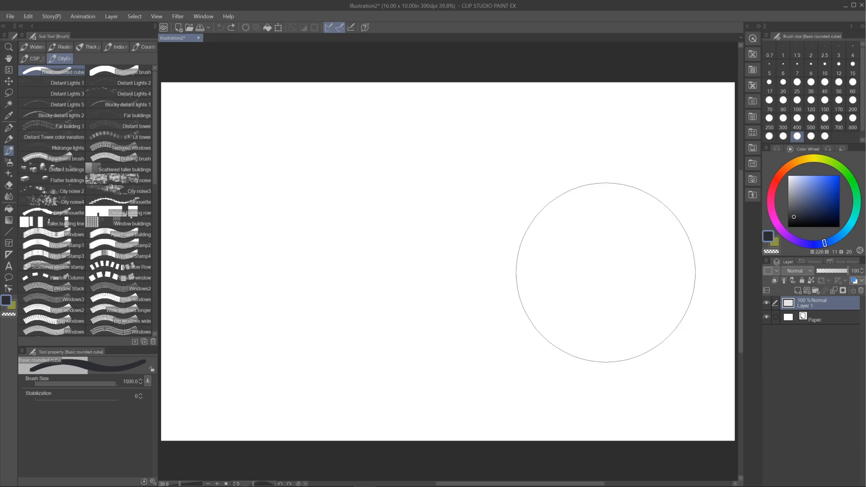
Reduce the Basic rounded cube brush to 200, try one long curved stroke down the canvas, and undo it.
{"action": "key", "text": "bracketleft"}
{"action": "key", "text": "bracketleft"}
{"action": "key", "text": "bracketleft"}
{"action": "key", "text": "bracketleft"}
{"action": "key", "text": "bracketleft"}
{"action": "key", "text": "bracketleft"}
{"action": "key", "text": "bracketleft"}
{"action": "key", "text": "bracketleft"}
{"action": "key", "text": "bracketleft"}
{"action": "key", "text": "bracketleft"}
{"action": "mouse_move", "coordinate": [577, 174]}
{"action": "left_mouse_down"}
{"action": "mouse_move", "coordinate": [532, 269]}
{"action": "mouse_move", "coordinate": [411, 354]}
{"action": "left_mouse_up"}
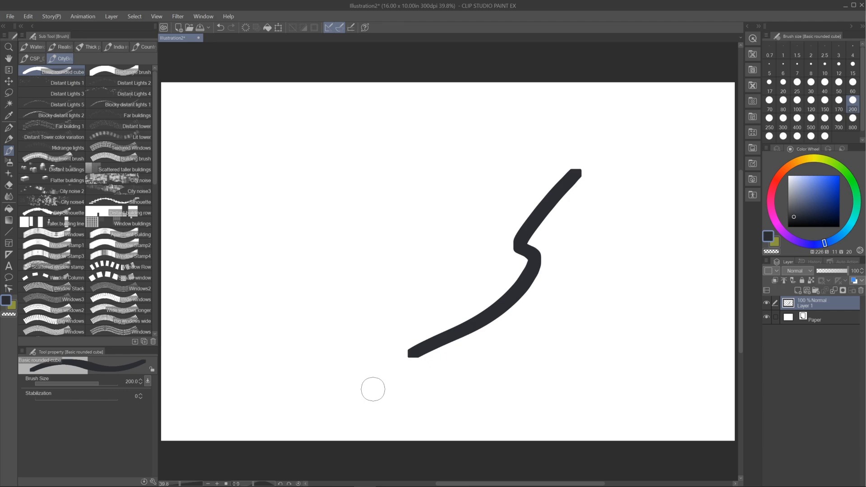
{"action": "key", "text": "ctrl+z"}
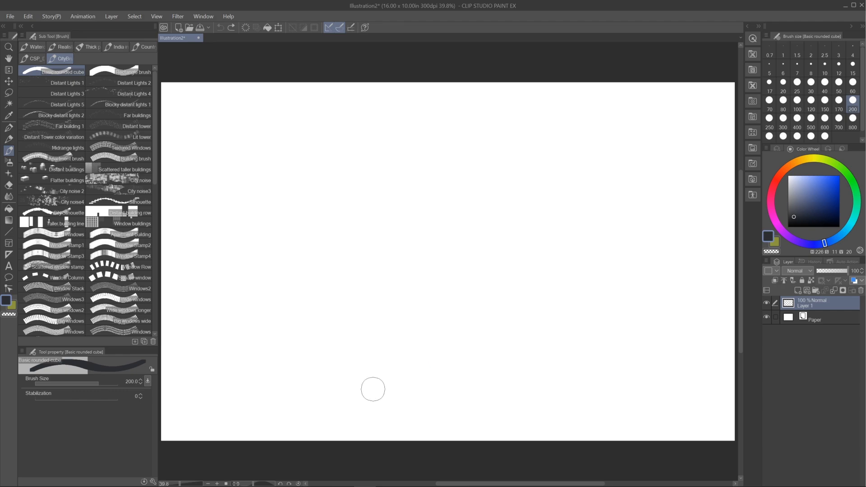
Switch to the Rectangle brush at size 250 and try wavy strokes mid-canvas, undoing each one.
{"action": "left_click", "coordinate": [120, 71]}
{"action": "mouse_move", "coordinate": [421, 247]}
{"action": "left_mouse_down"}
{"action": "mouse_move", "coordinate": [546, 237]}
{"action": "mouse_move", "coordinate": [559, 246]}
{"action": "left_mouse_up"}
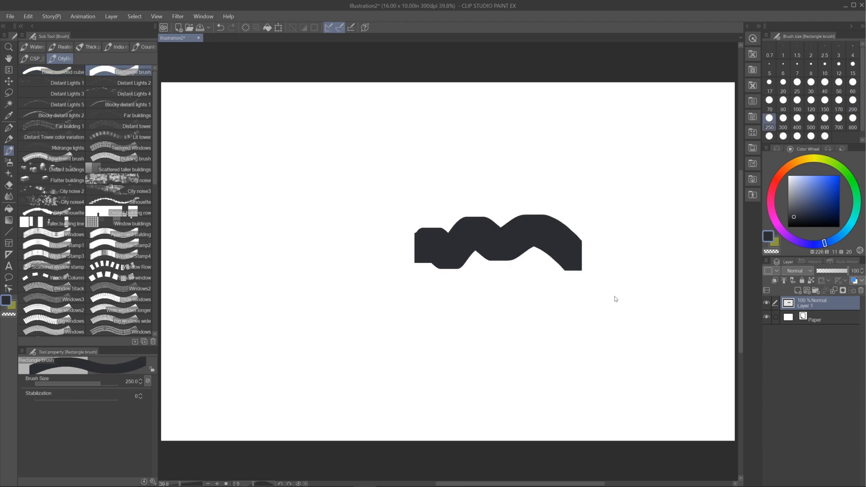
{"action": "key", "text": "ctrl+z"}
{"action": "mouse_move", "coordinate": [471, 274]}
{"action": "left_mouse_down"}
{"action": "mouse_move", "coordinate": [613, 258]}
{"action": "mouse_move", "coordinate": [433, 248]}
{"action": "mouse_move", "coordinate": [383, 291]}
{"action": "left_mouse_up"}
{"action": "key", "text": "ctrl+z"}
{"action": "key", "text": "ctrl+z"}
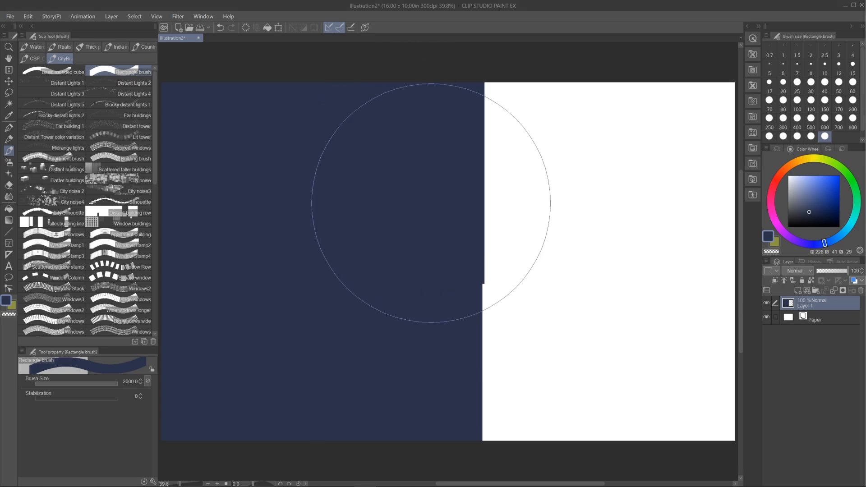
Reduce the Rectangle brush size to 500 and undo the last strokes along the navy block's edge.
{"action": "key", "text": "bracketleft"}
{"action": "key", "text": "bracketleft"}
{"action": "key", "text": "bracketleft"}
{"action": "key", "text": "bracketleft"}
{"action": "key", "text": "bracketleft"}
{"action": "key", "text": "bracketleft"}
{"action": "key", "text": "bracketleft"}
{"action": "key", "text": "bracketleft"}
{"action": "key", "text": "ctrl+z"}
{"action": "key", "text": "ctrl+z"}
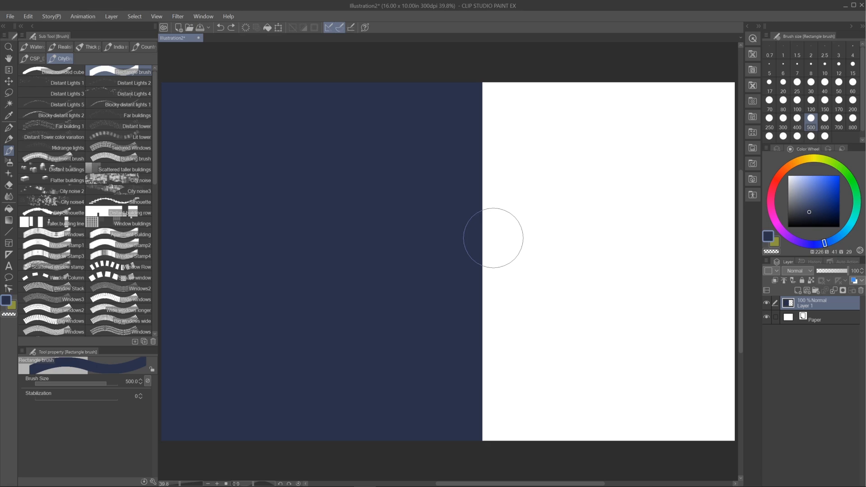
On a new layer, paint light yellow city lights over the upper navy area with the Distant Lights 1 brush at size 500.
{"action": "left_click", "coordinate": [797, 290]}
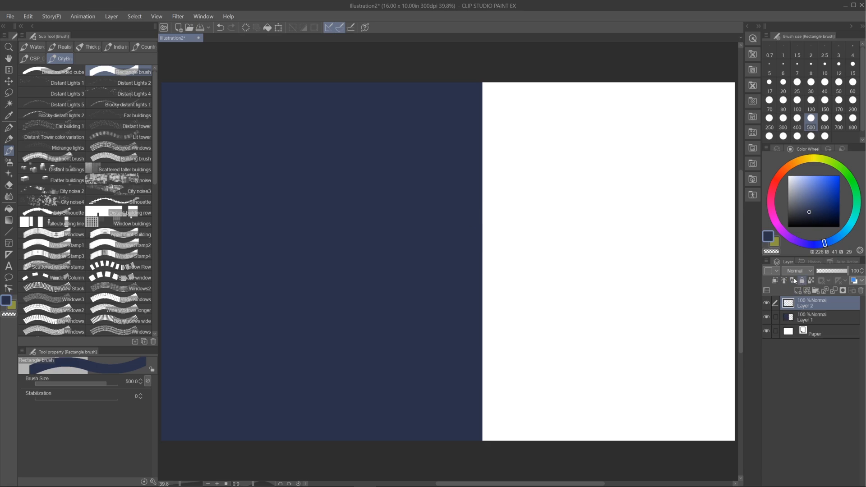
{"action": "left_click", "coordinate": [74, 83]}
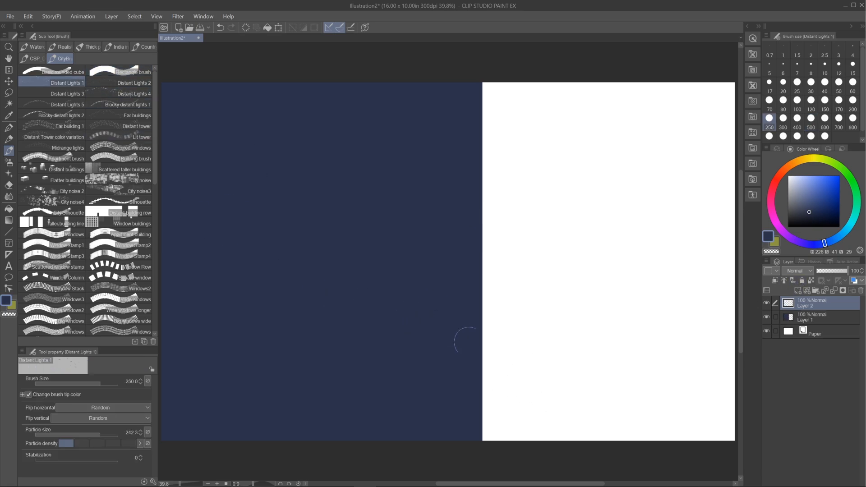
{"action": "left_click", "coordinate": [806, 160]}
{"action": "left_click", "coordinate": [817, 176]}
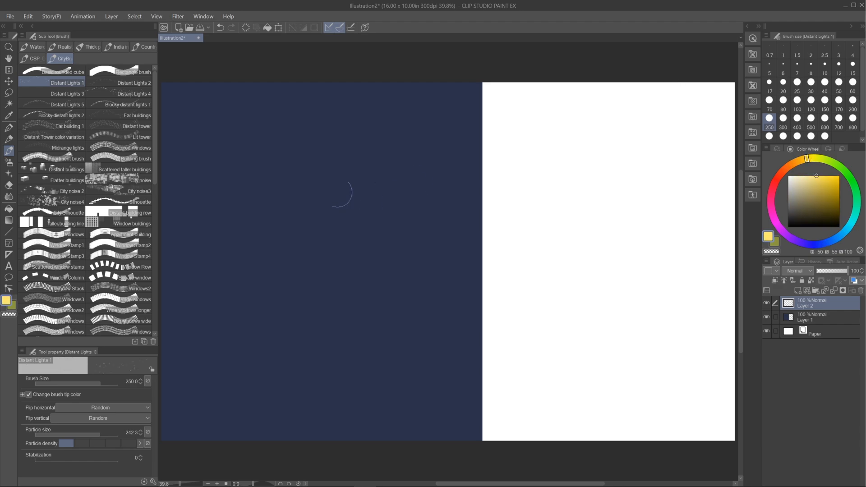
{"action": "key", "text": "bracketright"}
{"action": "key", "text": "bracketright"}
{"action": "key", "text": "bracketright"}
{"action": "mouse_move", "coordinate": [211, 164]}
{"action": "left_mouse_down"}
{"action": "mouse_move", "coordinate": [296, 173]}
{"action": "mouse_move", "coordinate": [411, 168]}
{"action": "mouse_move", "coordinate": [185, 177]}
{"action": "mouse_move", "coordinate": [375, 163]}
{"action": "mouse_move", "coordinate": [253, 160]}
{"action": "mouse_move", "coordinate": [436, 167]}
{"action": "mouse_move", "coordinate": [202, 146]}
{"action": "mouse_move", "coordinate": [200, 138]}
{"action": "mouse_move", "coordinate": [217, 131]}
{"action": "mouse_move", "coordinate": [465, 138]}
{"action": "mouse_move", "coordinate": [523, 191]}
{"action": "mouse_move", "coordinate": [543, 223]}
{"action": "mouse_move", "coordinate": [348, 198]}
{"action": "left_mouse_up"}
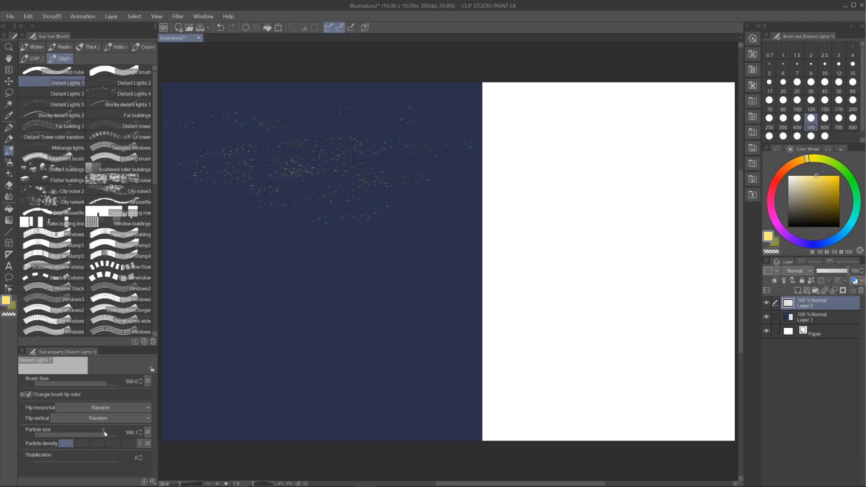
Set the Distant Lights 1 particle size to 812.9 and paint larger lights across the lower navy area.
{"action": "left_click_drag", "start_coordinate": [101, 432], "coordinate": [81, 434]}
{"action": "left_click", "coordinate": [83, 435]}
{"action": "left_click_drag", "start_coordinate": [83, 434], "coordinate": [111, 435]}
{"action": "mouse_move", "coordinate": [343, 374]}
{"action": "left_mouse_down"}
{"action": "mouse_move", "coordinate": [277, 353]}
{"action": "mouse_move", "coordinate": [367, 338]}
{"action": "mouse_move", "coordinate": [218, 358]}
{"action": "mouse_move", "coordinate": [415, 321]}
{"action": "mouse_move", "coordinate": [300, 333]}
{"action": "mouse_move", "coordinate": [212, 388]}
{"action": "left_mouse_up"}
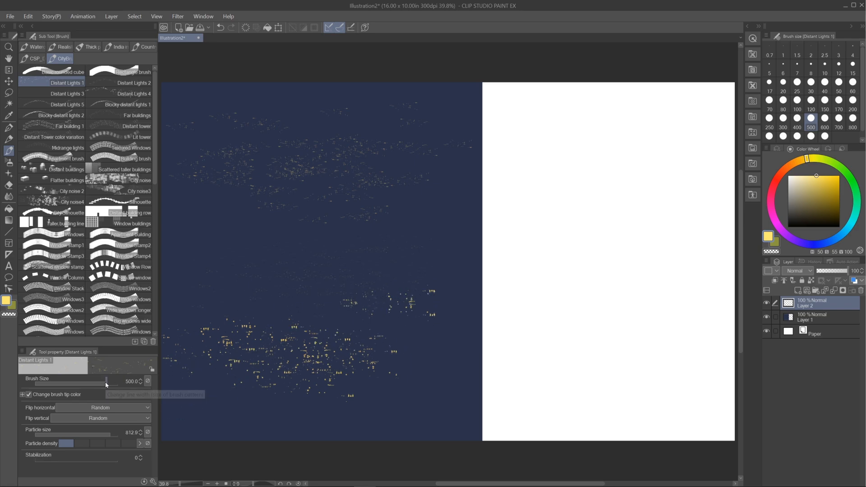
Paint a narrow band of lights mid-canvas at brush size 7.3, and scatter more over the navy area at size 2000.
{"action": "left_click_drag", "start_coordinate": [99, 384], "coordinate": [70, 384]}
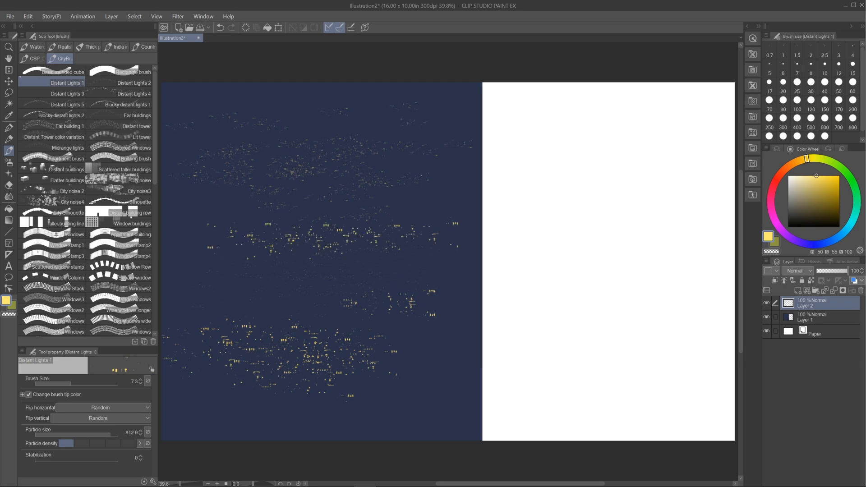
{"action": "left_click_drag", "start_coordinate": [239, 216], "coordinate": [474, 228]}
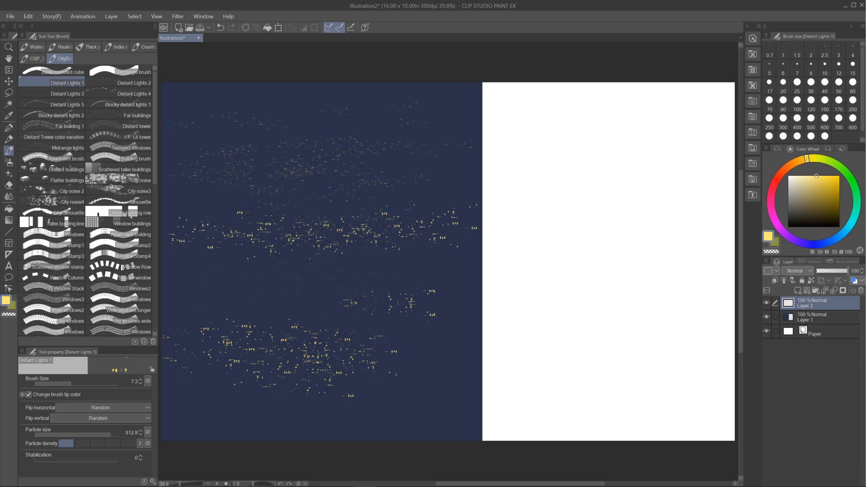
{"action": "left_click", "coordinate": [118, 382]}
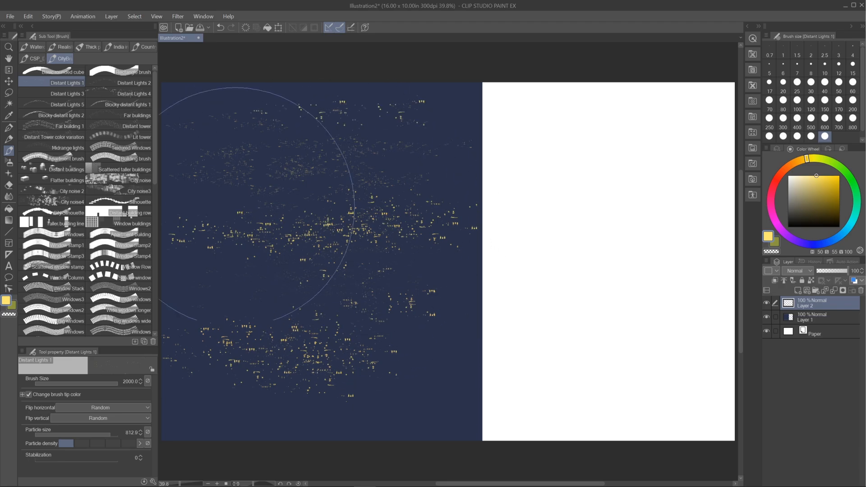
{"action": "mouse_move", "coordinate": [234, 205]}
{"action": "left_mouse_down"}
{"action": "mouse_move", "coordinate": [237, 345]}
{"action": "mouse_move", "coordinate": [349, 209]}
{"action": "mouse_move", "coordinate": [255, 213]}
{"action": "mouse_move", "coordinate": [361, 299]}
{"action": "mouse_move", "coordinate": [376, 186]}
{"action": "mouse_move", "coordinate": [259, 253]}
{"action": "mouse_move", "coordinate": [359, 277]}
{"action": "left_mouse_up"}
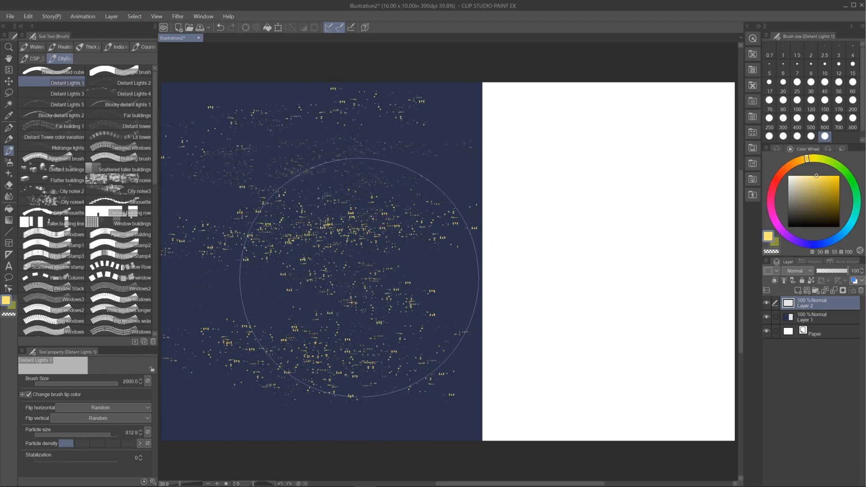
Scatter finer lights over the navy area with brush sizes 40, 100 and 300, adjusting the particle size to 298.6.
{"action": "left_click", "coordinate": [83, 382]}
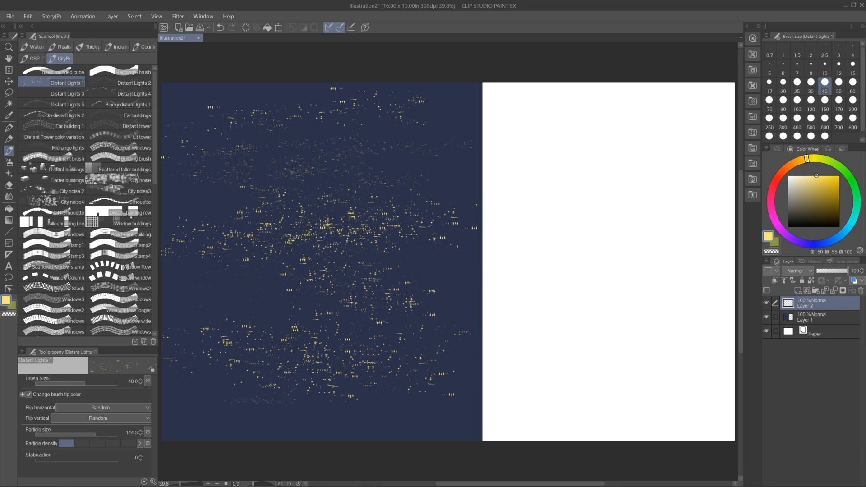
{"action": "left_click", "coordinate": [797, 100]}
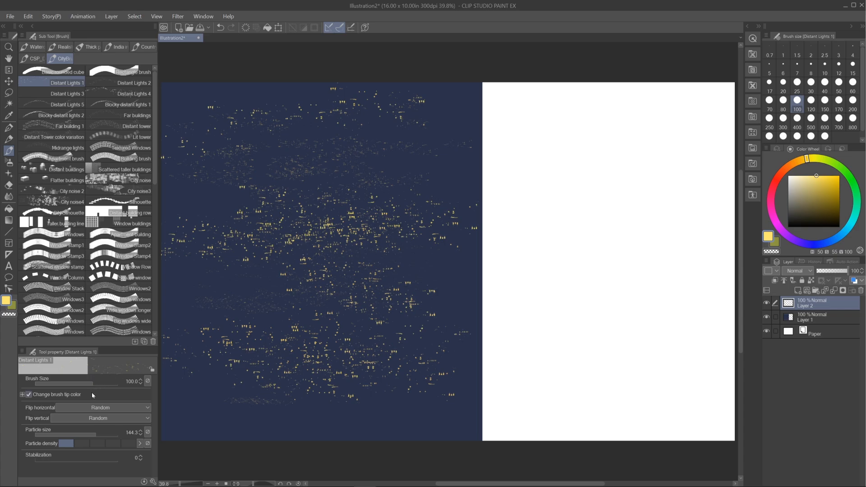
{"action": "left_click_drag", "start_coordinate": [97, 434], "coordinate": [102, 434]}
{"action": "key", "text": "bracketright"}
{"action": "key", "text": "bracketright"}
{"action": "key", "text": "bracketright"}
{"action": "key", "text": "bracketright"}
{"action": "key", "text": "bracketright"}
{"action": "key", "text": "bracketright"}
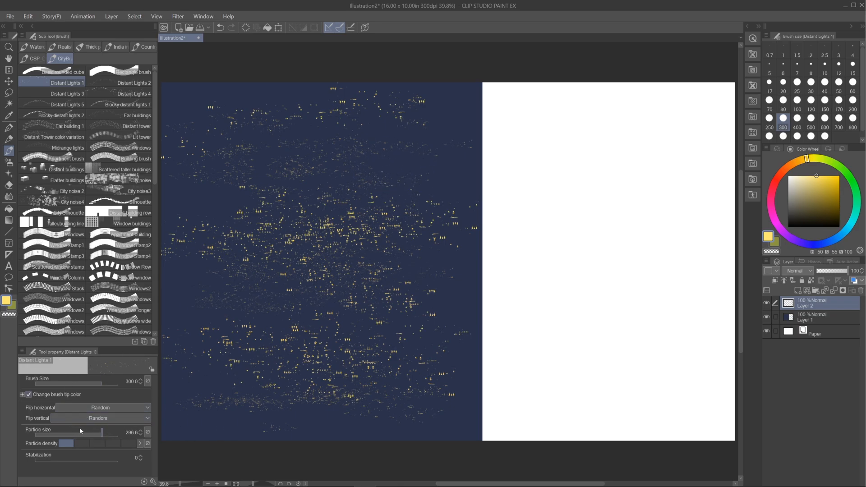
Set the Distant Lights 1 particle size to 509.
{"action": "left_click", "coordinate": [106, 434]}
{"action": "left_click", "coordinate": [200, 17]}
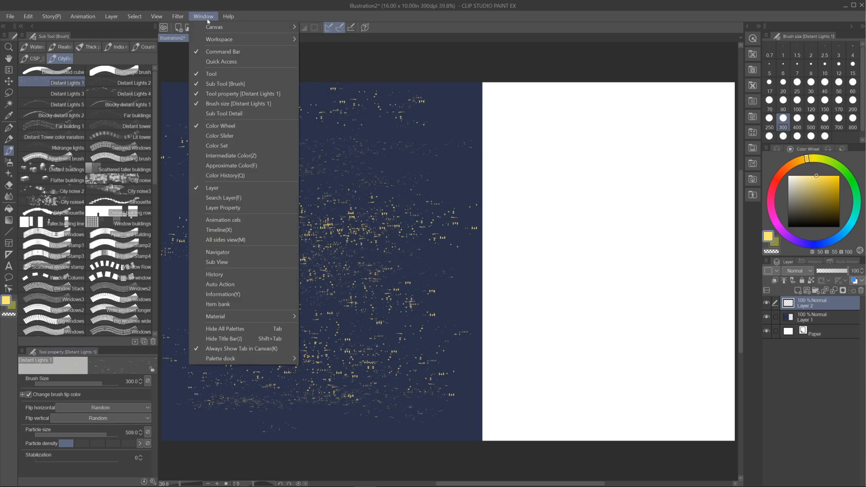
{"action": "left_click", "coordinate": [397, 146]}
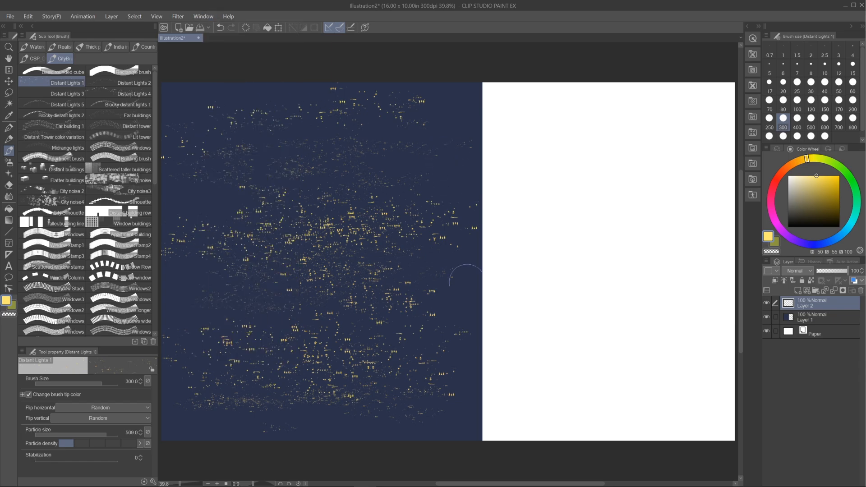
Paint a band across the upper navy area and a small patch near its left edge with Distant Lights 2 at size 500.
{"action": "left_click", "coordinate": [118, 85]}
{"action": "mouse_move", "coordinate": [397, 159]}
{"action": "left_mouse_down"}
{"action": "mouse_move", "coordinate": [464, 160]}
{"action": "mouse_move", "coordinate": [283, 165]}
{"action": "mouse_move", "coordinate": [462, 164]}
{"action": "mouse_move", "coordinate": [441, 187]}
{"action": "mouse_move", "coordinate": [369, 174]}
{"action": "left_mouse_up"}
{"action": "left_click_drag", "start_coordinate": [219, 298], "coordinate": [211, 294]}
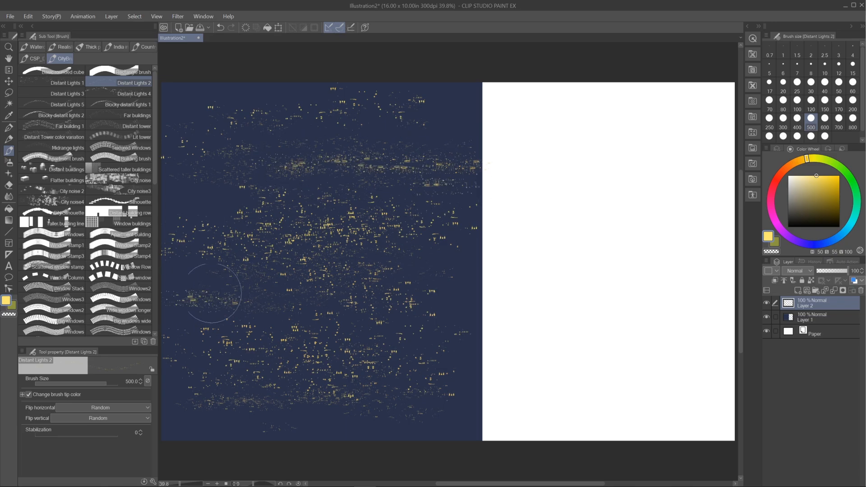
Switch to the Distant Lights 3 brush at size 1 and try freehand rows of lights, undoing each one.
{"action": "left_click", "coordinate": [67, 94]}
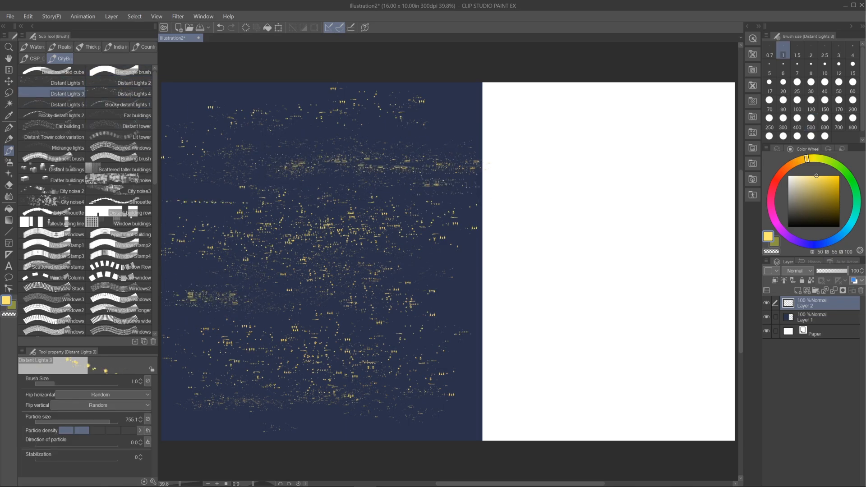
{"action": "left_click_drag", "start_coordinate": [246, 201], "coordinate": [178, 201]}
{"action": "key", "text": "ctrl+z"}
{"action": "left_click_drag", "start_coordinate": [252, 295], "coordinate": [368, 196]}
{"action": "key", "text": "ctrl+z"}
Draw a straight horizontal row of lights across the navy area, try a second row above it, and undo that second row.
{"action": "left_click", "coordinate": [185, 198]}
{"action": "left_click", "coordinate": [449, 198], "text": "shift"}
{"action": "left_click", "coordinate": [444, 137], "text": "shift"}
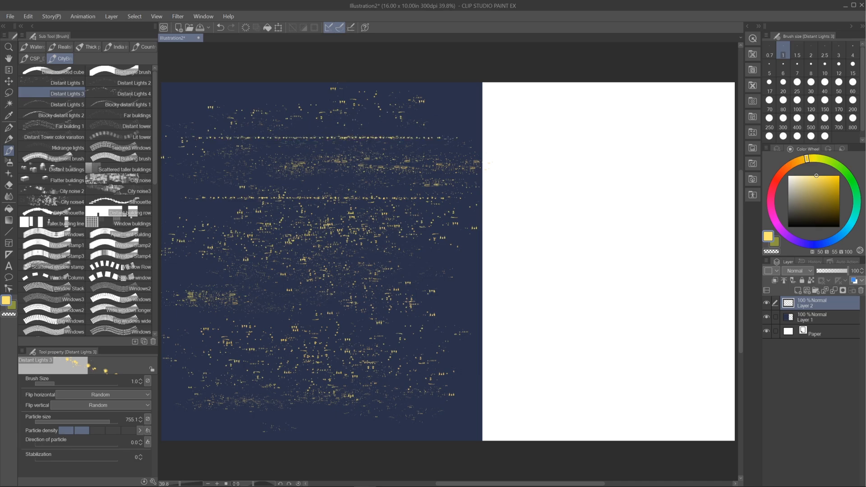
{"action": "key", "text": "ctrl+z"}
Paint a band of darker yellow lights across the upper-right navy area with the Distant Lights 4 brush.
{"action": "left_click", "coordinate": [134, 93]}
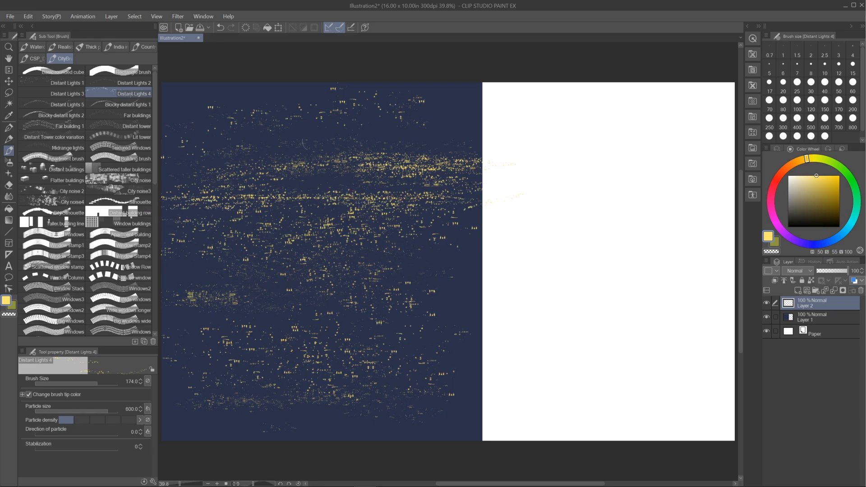
{"action": "left_click", "coordinate": [830, 183]}
{"action": "left_click_drag", "start_coordinate": [398, 154], "coordinate": [512, 156]}
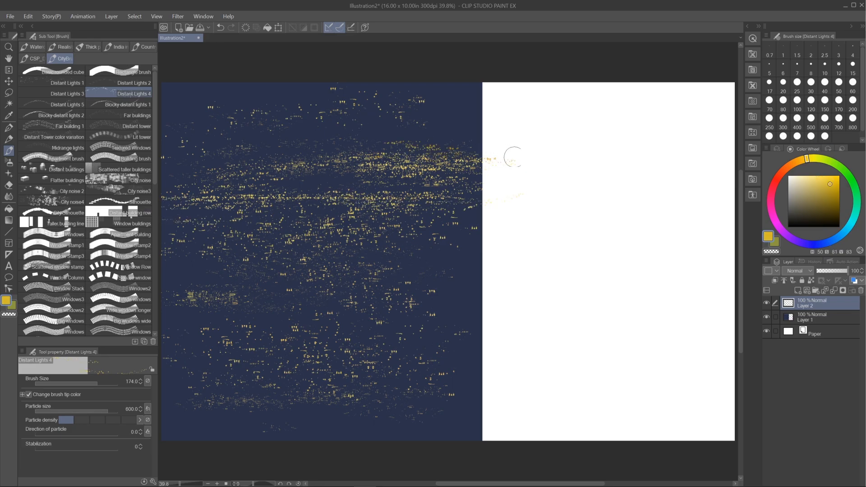
Change the colour to orange and add Distant Lights 4 clusters around the upper and middle bands.
{"action": "left_click", "coordinate": [834, 192]}
{"action": "left_click", "coordinate": [799, 164]}
{"action": "left_click", "coordinate": [832, 178]}
{"action": "left_click", "coordinate": [419, 153]}
{"action": "left_click_drag", "start_coordinate": [376, 220], "coordinate": [374, 227]}
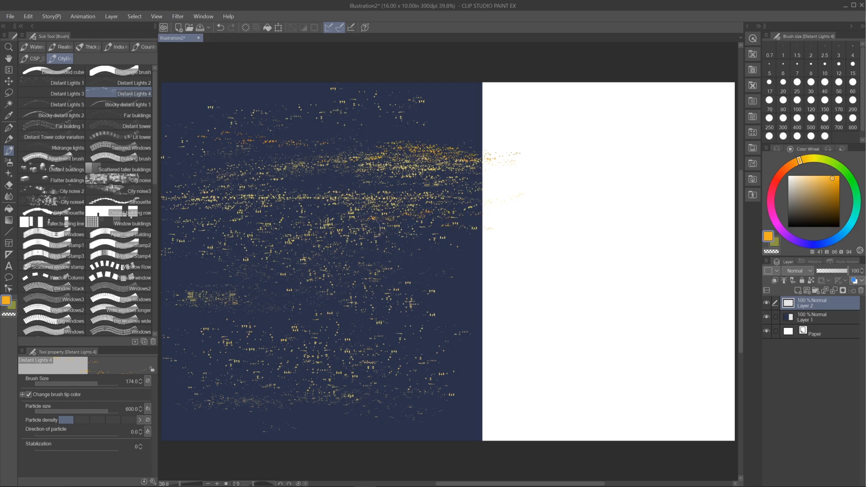
Paint pale cream rows of lights across the middle of the navy area with the Distant Lights 5 brush.
{"action": "left_click", "coordinate": [796, 175]}
{"action": "left_click", "coordinate": [67, 104]}
{"action": "left_click_drag", "start_coordinate": [289, 257], "coordinate": [444, 259]}
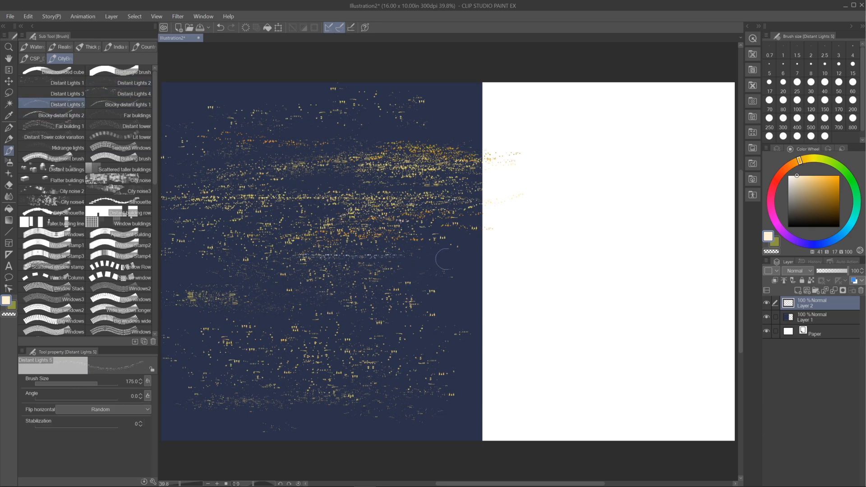
{"action": "left_click_drag", "start_coordinate": [366, 250], "coordinate": [508, 249]}
Paint larger orange rows of lights below the pale ones with Distant Lights 5, enlarging the brush to 500.
{"action": "left_click", "coordinate": [829, 176]}
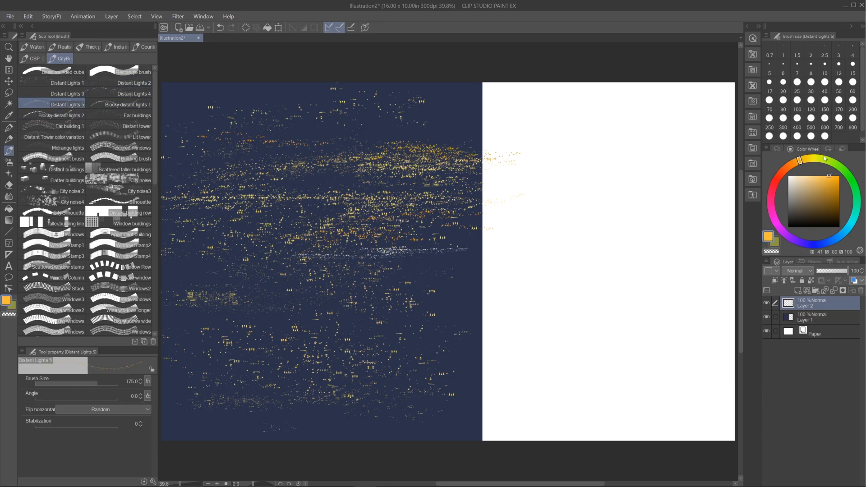
{"action": "key", "text": "bracketright"}
{"action": "key", "text": "bracketright"}
{"action": "key", "text": "bracketright"}
{"action": "key", "text": "bracketright"}
{"action": "left_click_drag", "start_coordinate": [307, 259], "coordinate": [465, 269]}
{"action": "key", "text": "bracketright"}
{"action": "left_click_drag", "start_coordinate": [266, 263], "coordinate": [358, 275]}
{"action": "left_click_drag", "start_coordinate": [211, 278], "coordinate": [408, 289]}
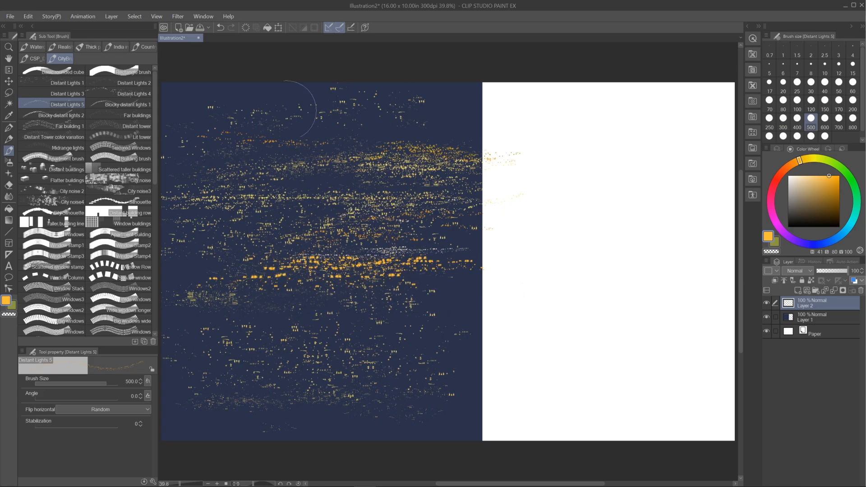
Try a row with Blocky distant lights 1, undo it, and paint dense orange bands below the larger lights.
{"action": "left_click", "coordinate": [126, 104]}
{"action": "left_click_drag", "start_coordinate": [343, 307], "coordinate": [461, 310]}
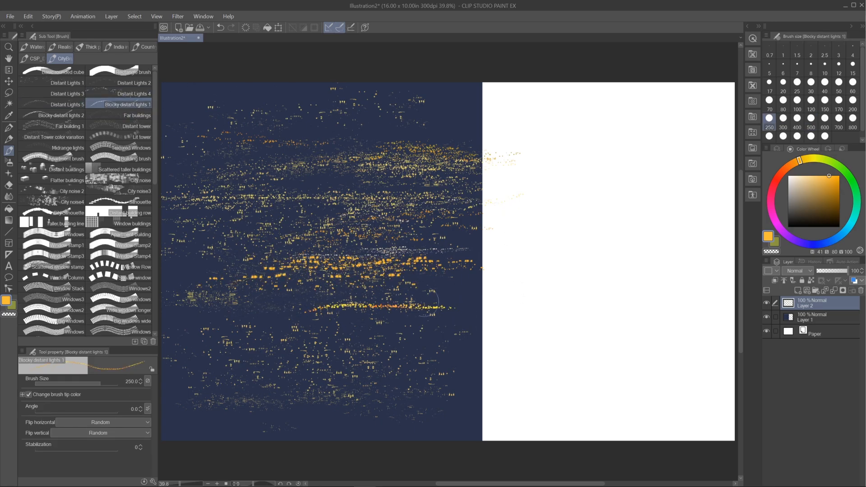
{"action": "key", "text": "ctrl+z"}
{"action": "mouse_move", "coordinate": [323, 296]}
{"action": "left_mouse_down"}
{"action": "mouse_move", "coordinate": [426, 286]}
{"action": "mouse_move", "coordinate": [344, 284]}
{"action": "mouse_move", "coordinate": [425, 285]}
{"action": "mouse_move", "coordinate": [413, 278]}
{"action": "mouse_move", "coordinate": [309, 280]}
{"action": "mouse_move", "coordinate": [471, 279]}
{"action": "mouse_move", "coordinate": [427, 287]}
{"action": "mouse_move", "coordinate": [466, 288]}
{"action": "left_mouse_up"}
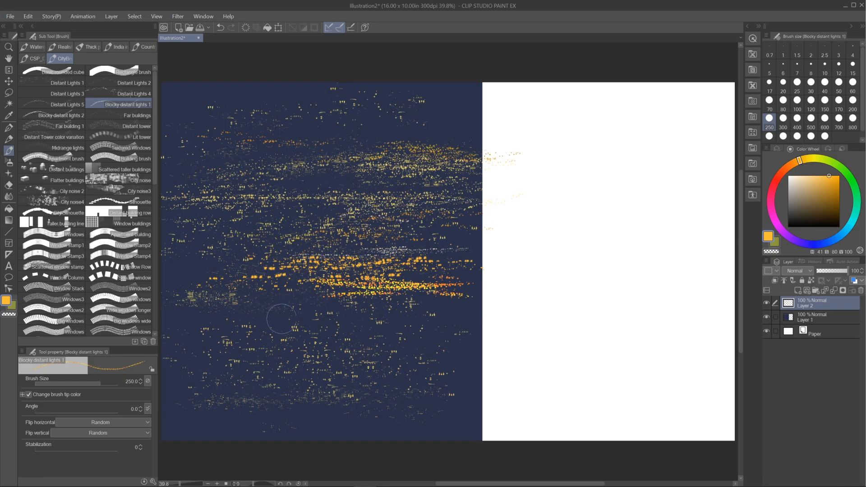
{"action": "mouse_move", "coordinate": [281, 319]}
{"action": "left_mouse_down"}
{"action": "mouse_move", "coordinate": [349, 312]}
{"action": "mouse_move", "coordinate": [254, 316]}
{"action": "mouse_move", "coordinate": [359, 324]}
{"action": "mouse_move", "coordinate": [303, 330]}
{"action": "mouse_move", "coordinate": [415, 326]}
{"action": "mouse_move", "coordinate": [354, 319]}
{"action": "mouse_move", "coordinate": [396, 318]}
{"action": "left_mouse_up"}
Switch to Blocky distant lights 2, undo a test stroke, and paint a dense orange band below the others.
{"action": "left_click", "coordinate": [61, 115]}
{"action": "key", "text": "ctrl+z"}
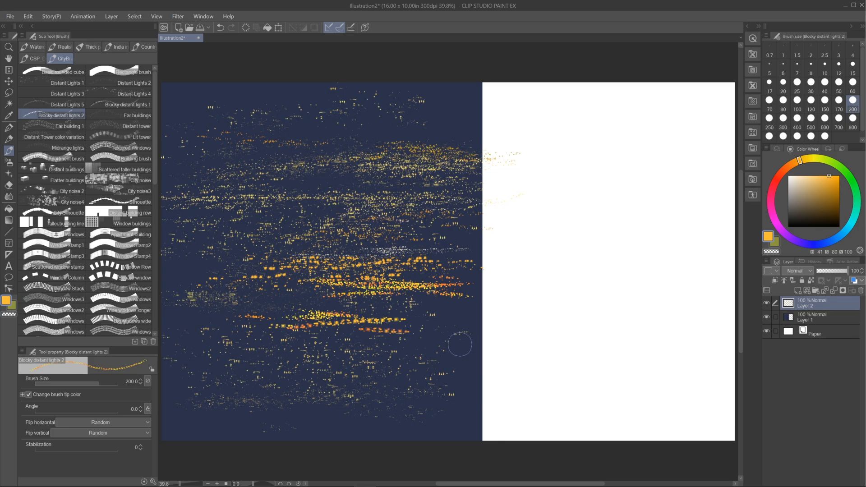
{"action": "mouse_move", "coordinate": [374, 334]}
{"action": "left_mouse_down"}
{"action": "mouse_move", "coordinate": [455, 336]}
{"action": "mouse_move", "coordinate": [447, 333]}
{"action": "left_mouse_up"}
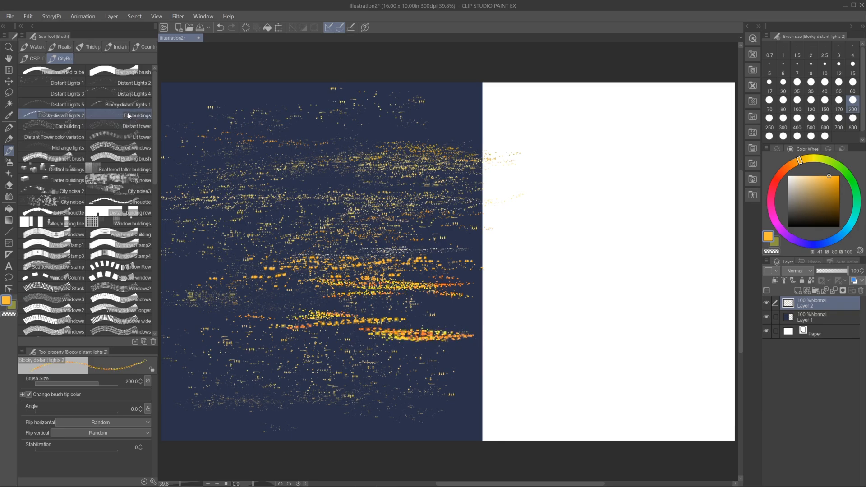
Try the Far buildings brush over the lights, undo the stroke, and set the brush size to 600.
{"action": "left_click", "coordinate": [119, 115]}
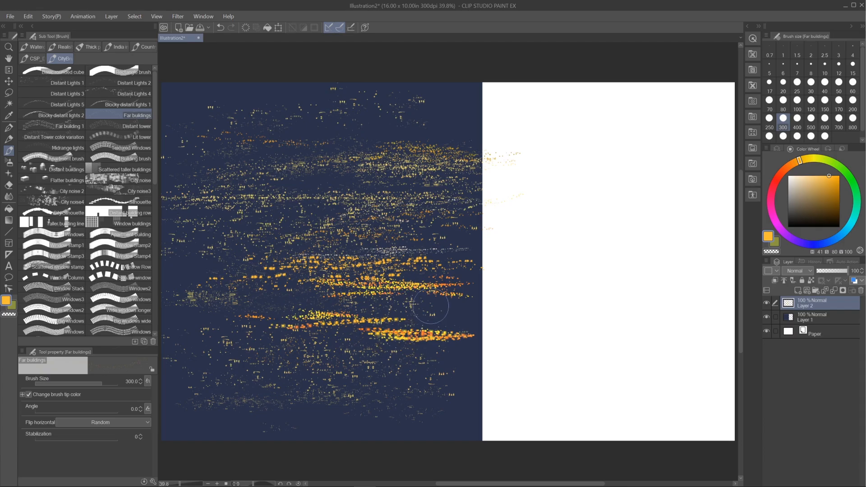
{"action": "key", "text": "ctrl+z"}
{"action": "key", "text": "bracketright"}
{"action": "key", "text": "bracketright"}
{"action": "key", "text": "bracketright"}
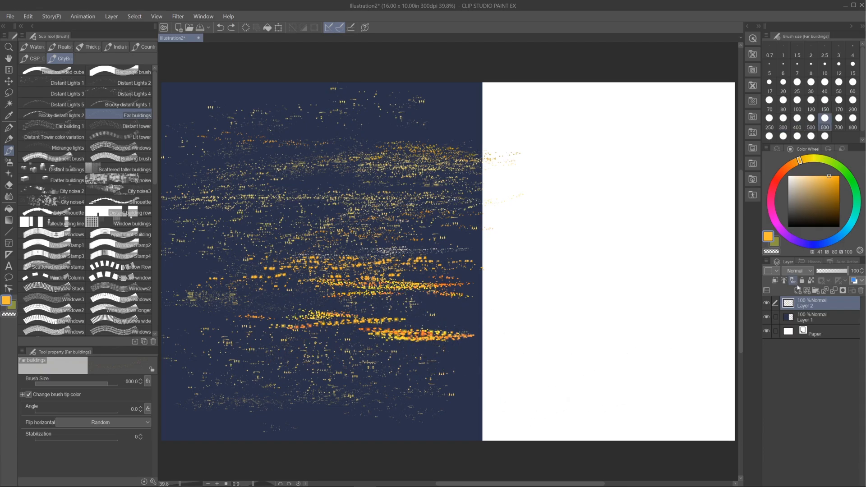
Scale the lights on Layer 2 down to 72%, keeping them at the upper edge of the navy area.
{"action": "key", "text": "ctrl+t"}
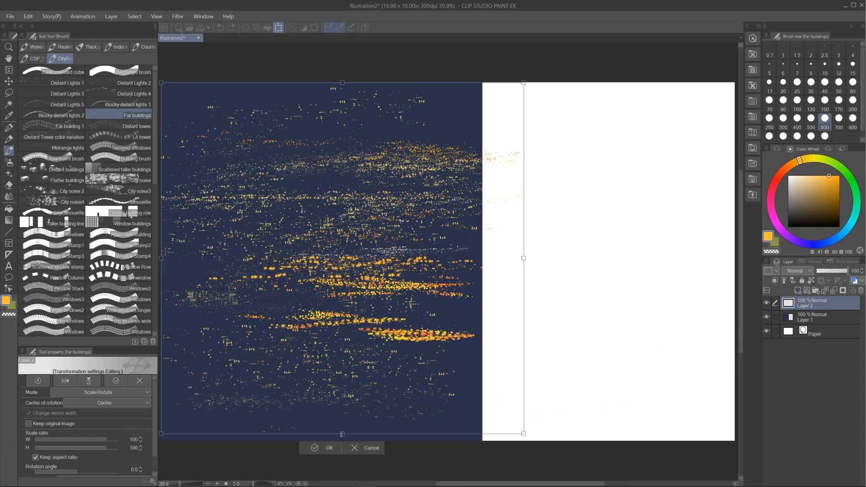
{"action": "left_click_drag", "start_coordinate": [341, 434], "coordinate": [342, 336]}
{"action": "key", "text": "asciicircum"}
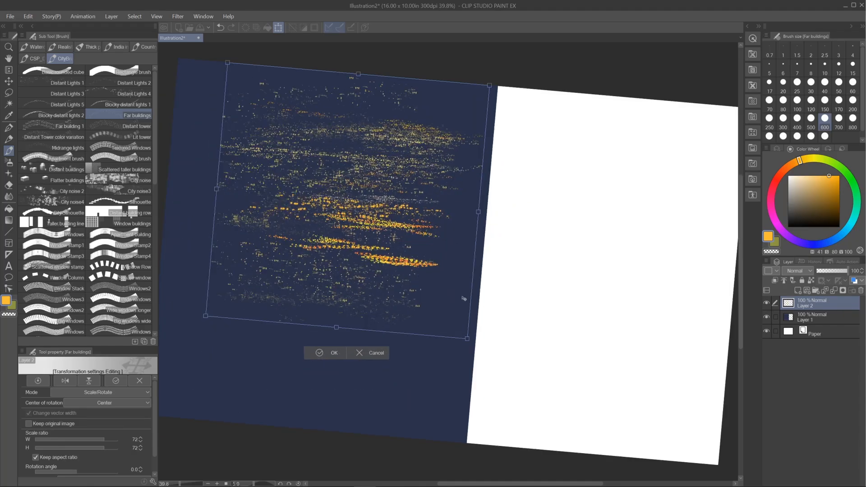
{"action": "left_click", "coordinate": [280, 483]}
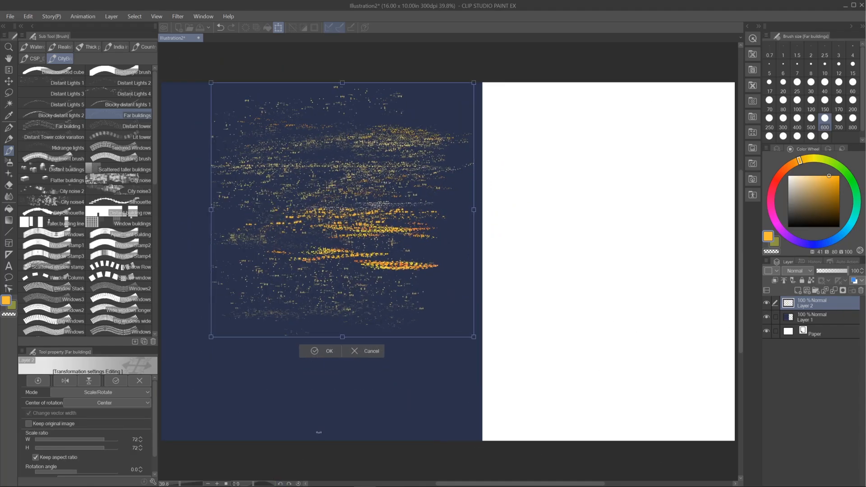
{"action": "key", "text": "Return"}
{"action": "key", "text": "p"}
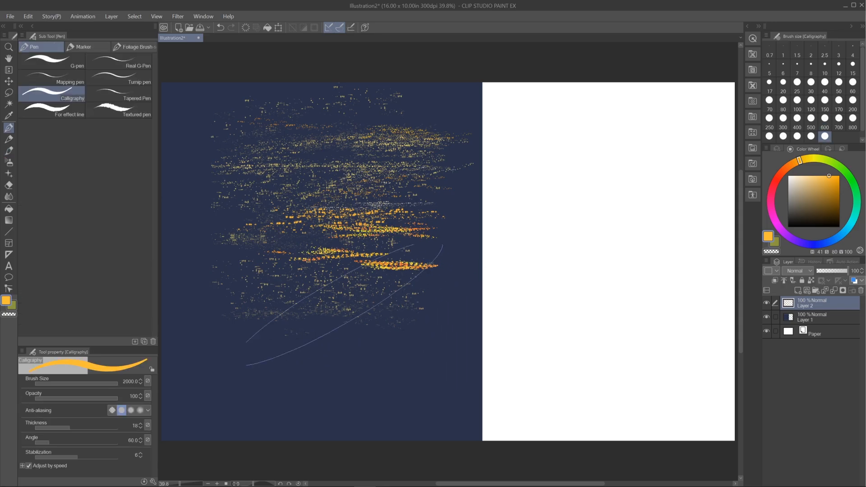
{"action": "left_click", "coordinate": [8, 139]}
{"action": "left_click", "coordinate": [14, 150]}
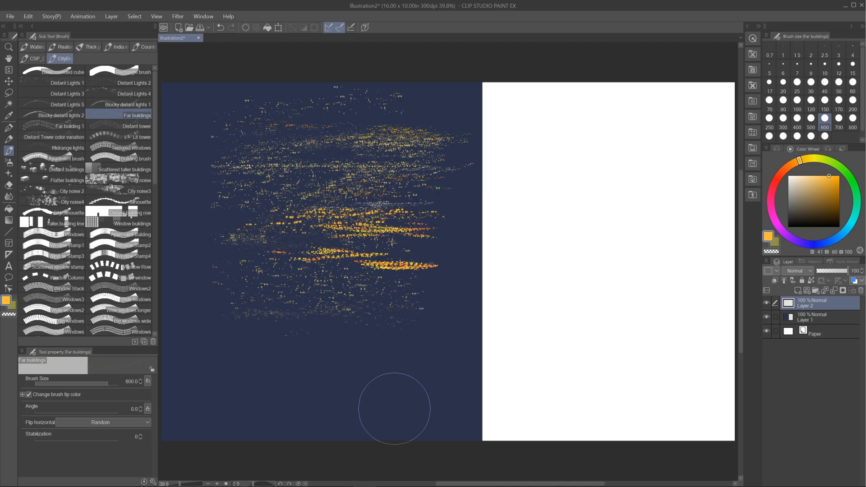
Scale the lights down to 88% and flatten them to 51% height with Free Transform.
{"action": "key", "text": "ctrl+t"}
{"action": "left_click_drag", "start_coordinate": [342, 340], "coordinate": [342, 303]}
{"action": "left_click", "coordinate": [28, 16]}
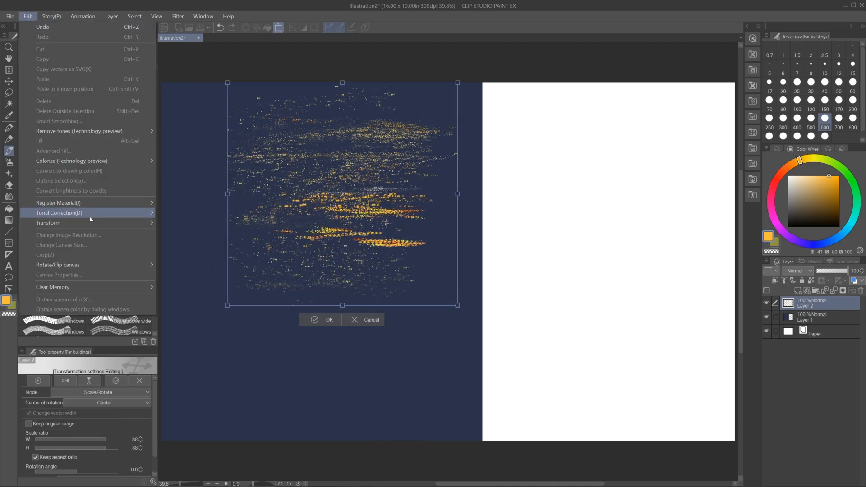
{"action": "mouse_move", "coordinate": [89, 222]}
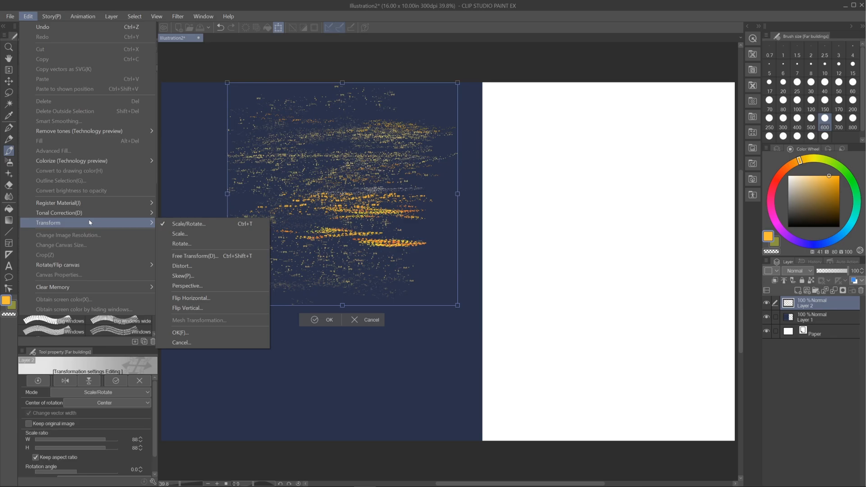
{"action": "left_click", "coordinate": [184, 265]}
{"action": "left_click", "coordinate": [28, 16]}
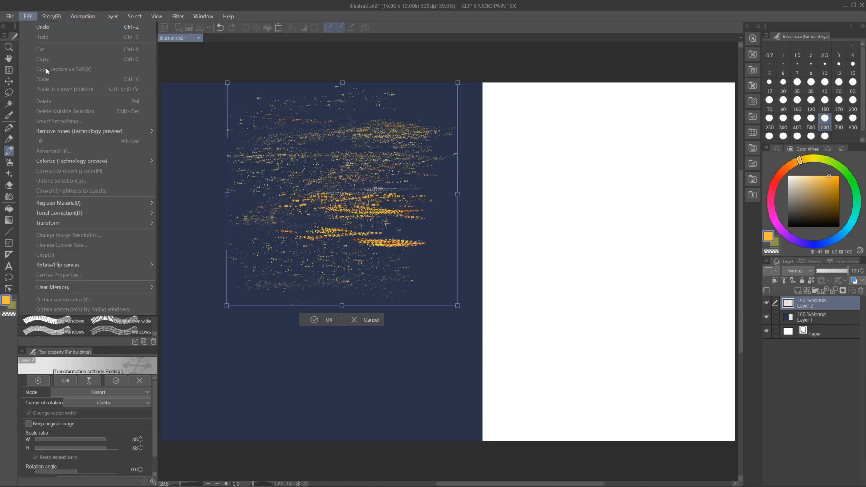
{"action": "mouse_move", "coordinate": [97, 223]}
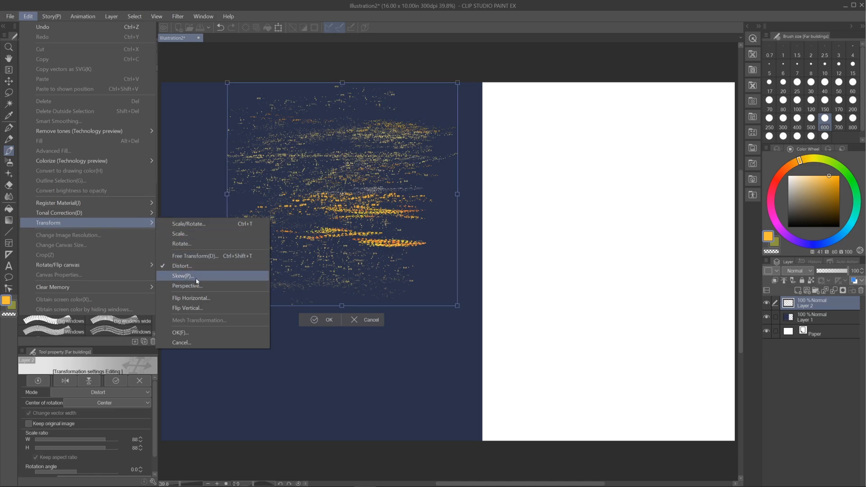
{"action": "left_click", "coordinate": [193, 255]}
{"action": "left_click_drag", "start_coordinate": [342, 305], "coordinate": [353, 213]}
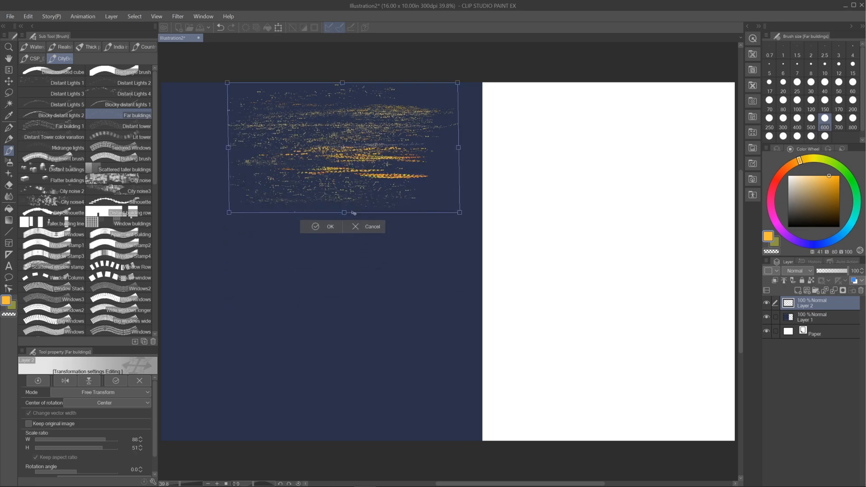
{"action": "key", "text": "Return"}
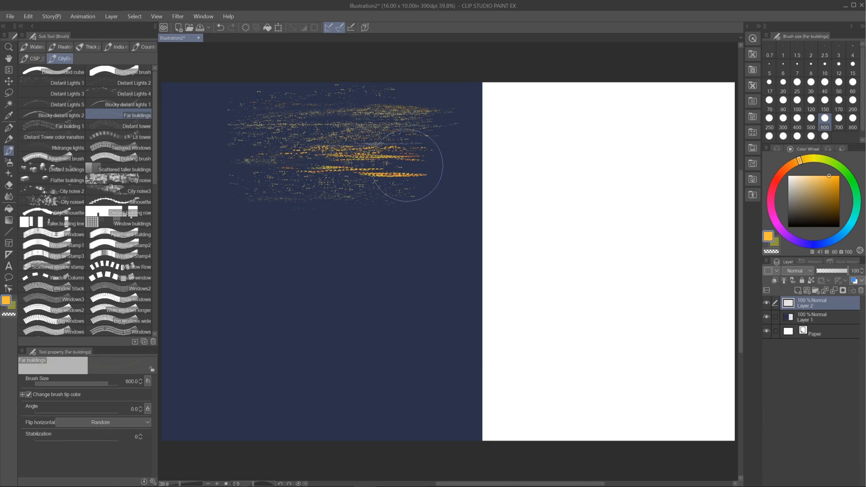
Undo a Far buildings test stroke, reduce the brush size to 300, and paint building lights below the flattened bands.
{"action": "mouse_move", "coordinate": [340, 236]}
{"action": "left_mouse_down"}
{"action": "mouse_move", "coordinate": [413, 237]}
{"action": "mouse_move", "coordinate": [350, 219]}
{"action": "left_mouse_up"}
{"action": "key", "text": "ctrl+z"}
{"action": "key", "text": "bracketleft"}
{"action": "key", "text": "bracketleft"}
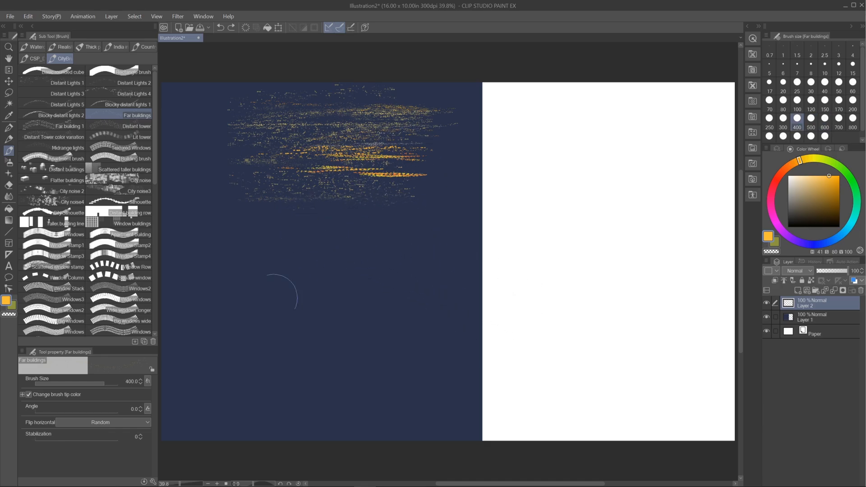
{"action": "key", "text": "bracketleft"}
{"action": "mouse_move", "coordinate": [353, 228]}
{"action": "left_mouse_down"}
{"action": "mouse_move", "coordinate": [389, 259]}
{"action": "mouse_move", "coordinate": [378, 225]}
{"action": "mouse_move", "coordinate": [380, 251]}
{"action": "mouse_move", "coordinate": [348, 213]}
{"action": "mouse_move", "coordinate": [346, 257]}
{"action": "left_mouse_up"}
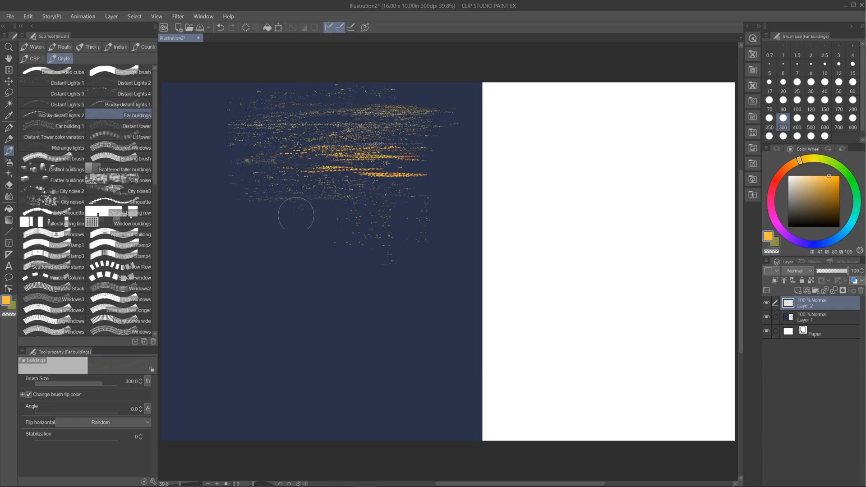
Paint more vertical columns of Far buildings lights below the bands, reducing the brush size to 200.
{"action": "left_click_drag", "start_coordinate": [280, 193], "coordinate": [279, 294]}
{"action": "left_click_drag", "start_coordinate": [446, 224], "coordinate": [451, 240]}
{"action": "left_click_drag", "start_coordinate": [336, 278], "coordinate": [329, 296]}
{"action": "left_click_drag", "start_coordinate": [239, 203], "coordinate": [248, 280]}
{"action": "key", "text": "bracketleft"}
{"action": "key", "text": "bracketleft"}
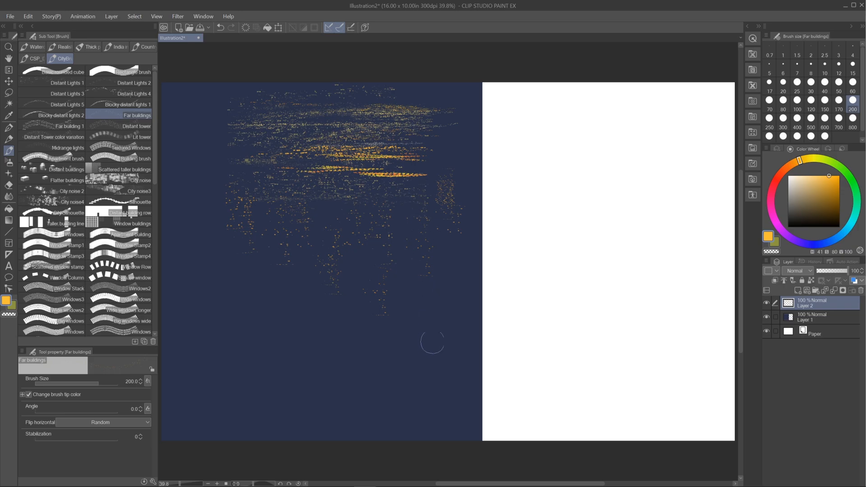
Paint lit buildings below the distant light bands with an enlarged Far building 1 brush.
{"action": "left_click", "coordinate": [68, 126]}
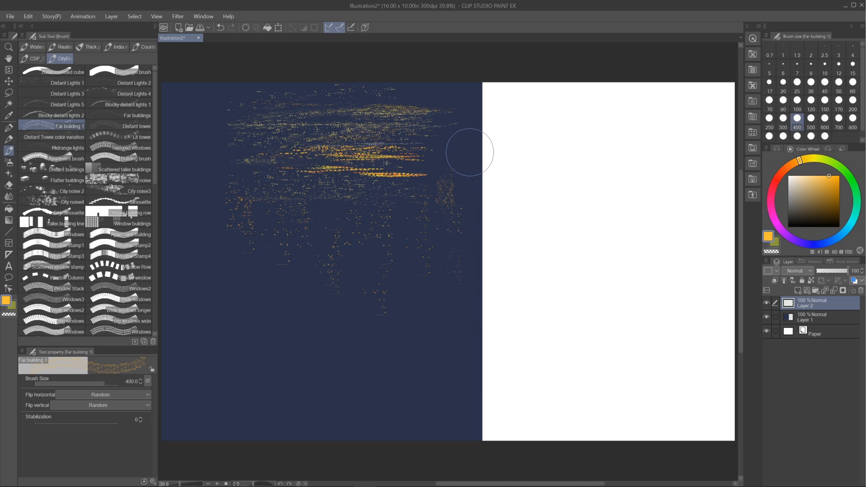
{"action": "key", "text": "bracketright"}
{"action": "mouse_move", "coordinate": [396, 225]}
{"action": "left_mouse_down"}
{"action": "mouse_move", "coordinate": [405, 280]}
{"action": "mouse_move", "coordinate": [405, 256]}
{"action": "mouse_move", "coordinate": [407, 274]}
{"action": "mouse_move", "coordinate": [399, 288]}
{"action": "mouse_move", "coordinate": [446, 266]}
{"action": "mouse_move", "coordinate": [377, 250]}
{"action": "mouse_move", "coordinate": [384, 313]}
{"action": "mouse_move", "coordinate": [371, 294]}
{"action": "mouse_move", "coordinate": [346, 282]}
{"action": "left_mouse_up"}
Reduce the Far building 1 brush to size 250 and paint smaller lit buildings on both sides of the large one.
{"action": "key", "text": "bracketleft"}
{"action": "key", "text": "bracketleft"}
{"action": "key", "text": "bracketleft"}
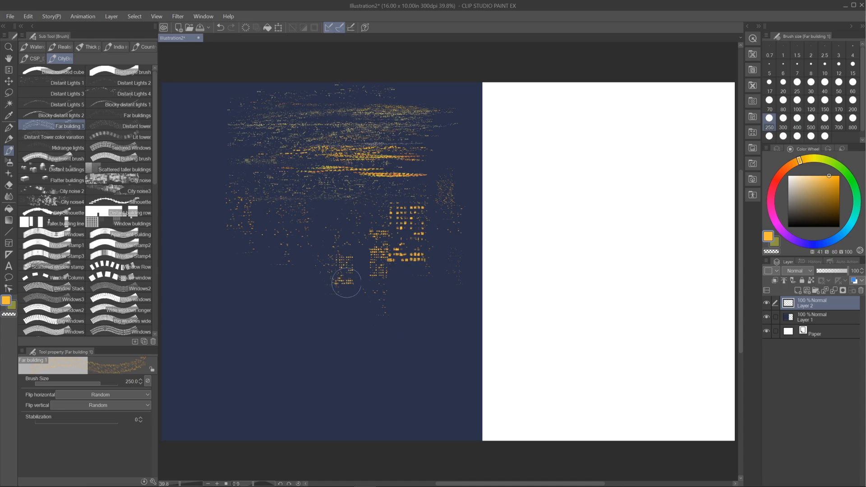
{"action": "left_click_drag", "start_coordinate": [453, 237], "coordinate": [453, 271]}
{"action": "left_click_drag", "start_coordinate": [280, 220], "coordinate": [287, 228]}
{"action": "left_click_drag", "start_coordinate": [311, 236], "coordinate": [313, 244]}
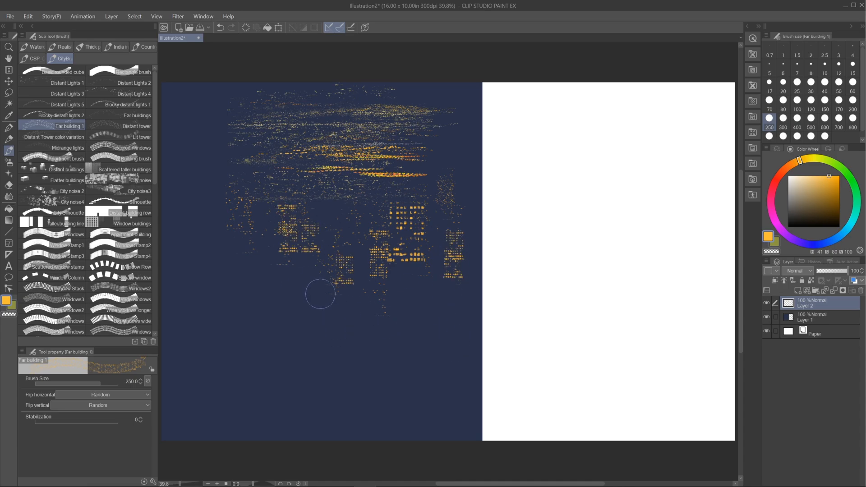
Reduce the Far building 1 brush to size 120 and paint narrow distant buildings just below the light bands.
{"action": "key", "text": "bracketleft"}
{"action": "key", "text": "bracketleft"}
{"action": "key", "text": "bracketleft"}
{"action": "key", "text": "bracketleft"}
{"action": "left_click_drag", "start_coordinate": [334, 201], "coordinate": [334, 214]}
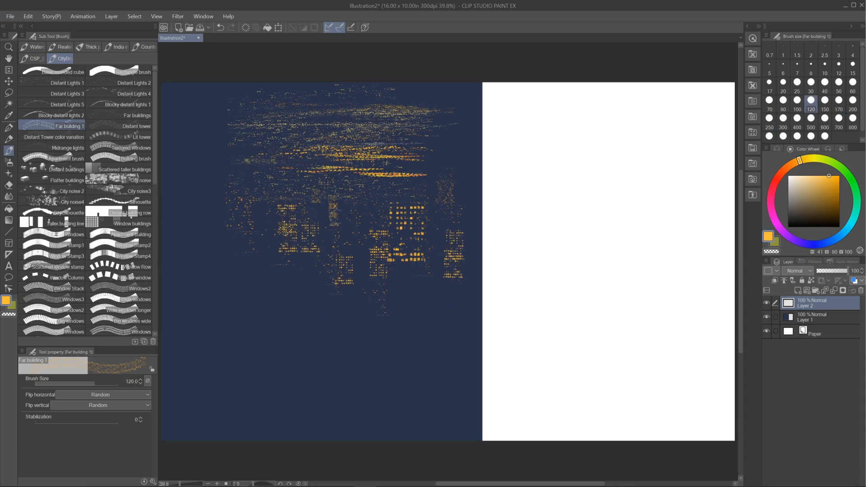
{"action": "key", "text": "bracketleft"}
{"action": "key", "text": "bracketright"}
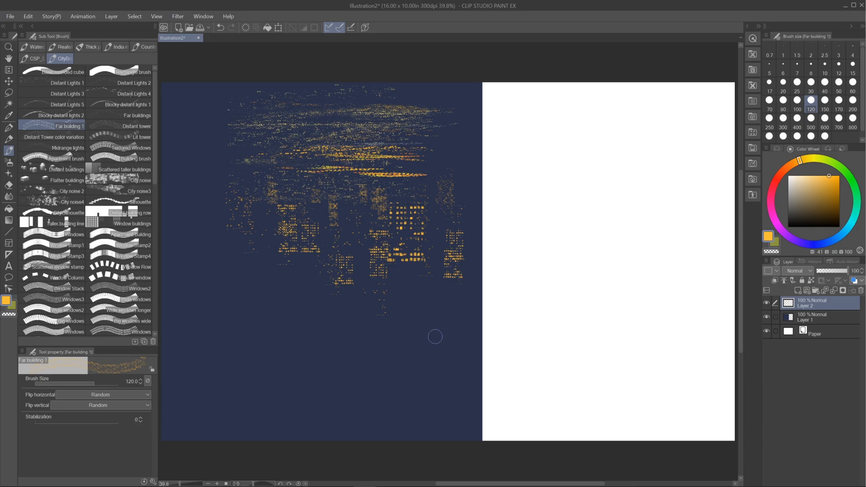
Try freehand Distant tower strokes, undo them, and draw one straight vertical tower in the left half of the navy area.
{"action": "left_click", "coordinate": [124, 126]}
{"action": "left_click_drag", "start_coordinate": [292, 244], "coordinate": [290, 392]}
{"action": "key", "text": "ctrl+z"}
{"action": "key", "text": "ctrl+z"}
{"action": "left_click_drag", "start_coordinate": [273, 252], "coordinate": [282, 365]}
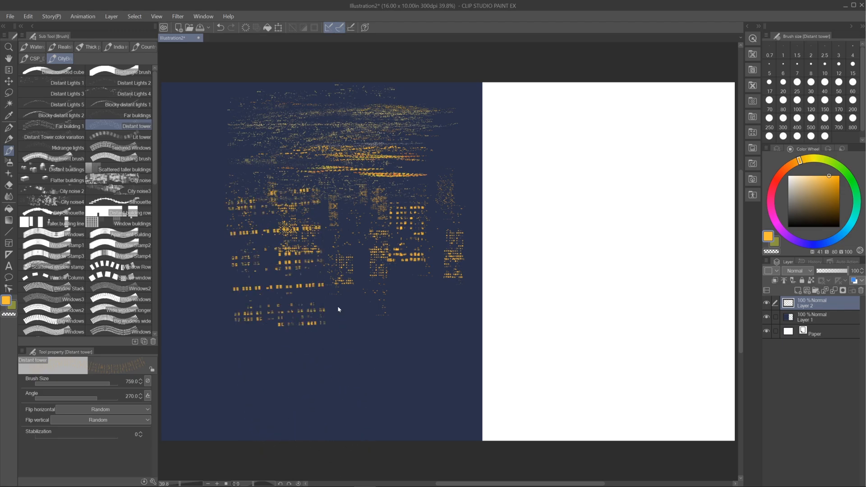
{"action": "key", "text": "ctrl+z"}
{"action": "left_click", "coordinate": [275, 200]}
{"action": "left_click", "coordinate": [275, 364], "text": "shift"}
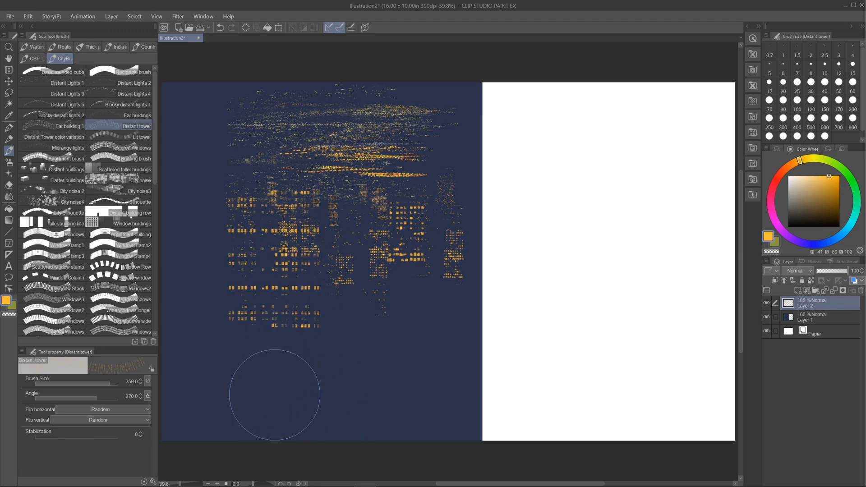
Reduce the Distant tower brush to size 500 and paint two smaller towers beside the straight one.
{"action": "key", "text": "bracketleft"}
{"action": "key", "text": "bracketleft"}
{"action": "key", "text": "bracketleft"}
{"action": "left_click_drag", "start_coordinate": [352, 311], "coordinate": [354, 370]}
{"action": "left_click_drag", "start_coordinate": [423, 282], "coordinate": [420, 316]}
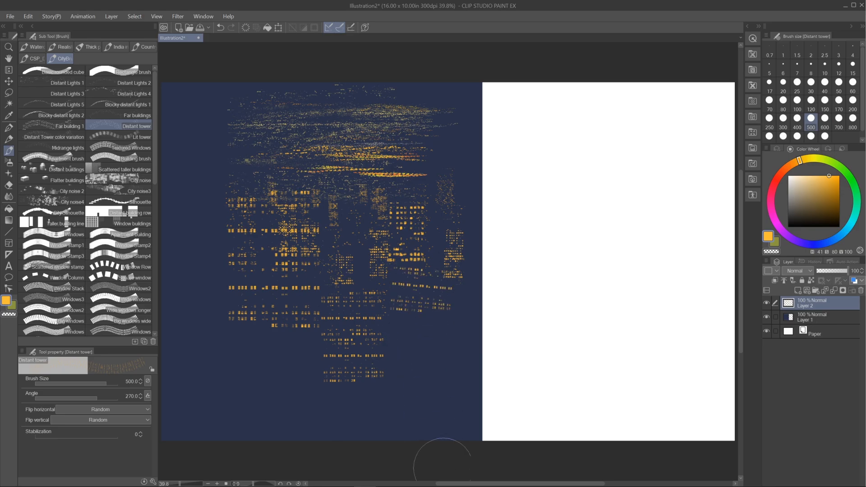
Reduce the Distant Tower color variation brush to size 500 and paint a vertical tower in the lower right of the navy area.
{"action": "left_click", "coordinate": [54, 137]}
{"action": "left_click", "coordinate": [429, 311]}
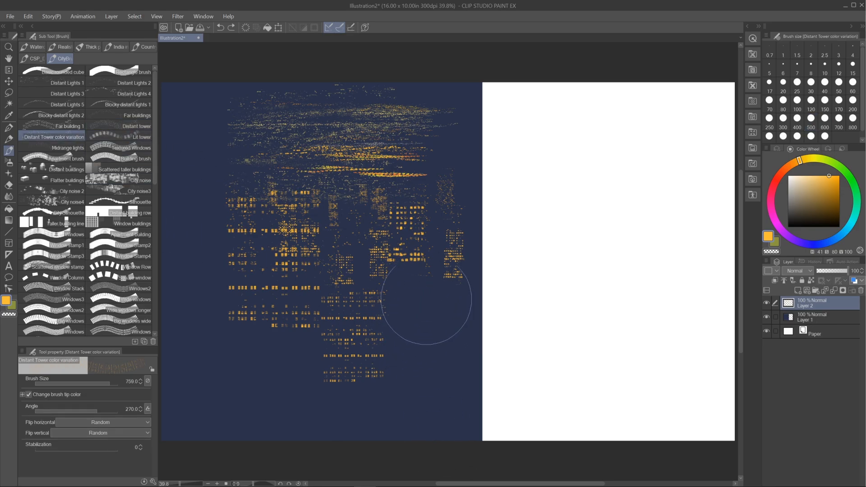
{"action": "key", "text": "bracketleft"}
{"action": "key", "text": "bracketleft"}
{"action": "key", "text": "bracketleft"}
{"action": "left_click_drag", "start_coordinate": [418, 288], "coordinate": [417, 397]}
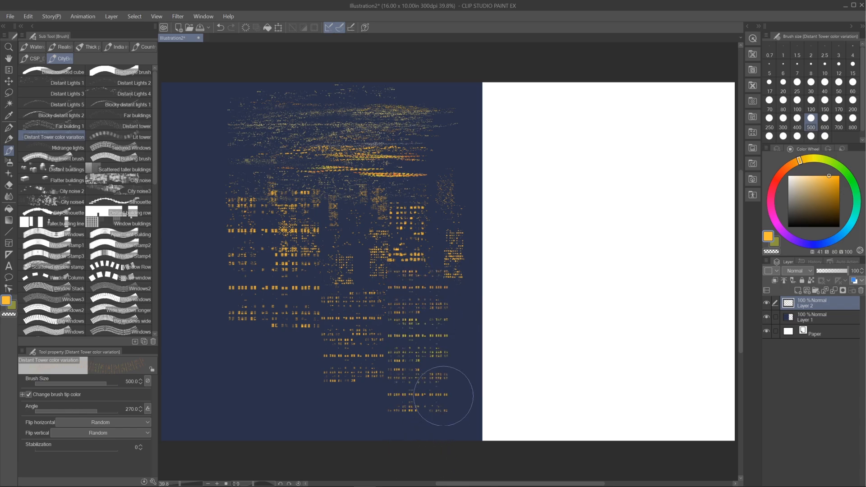
Choose the Lit tower brush, try strokes with it in the lower navy area, and undo them.
{"action": "left_click", "coordinate": [134, 138]}
{"action": "left_click_drag", "start_coordinate": [248, 276], "coordinate": [251, 377]}
{"action": "key", "text": "ctrl+z"}
{"action": "left_click_drag", "start_coordinate": [415, 401], "coordinate": [266, 397]}
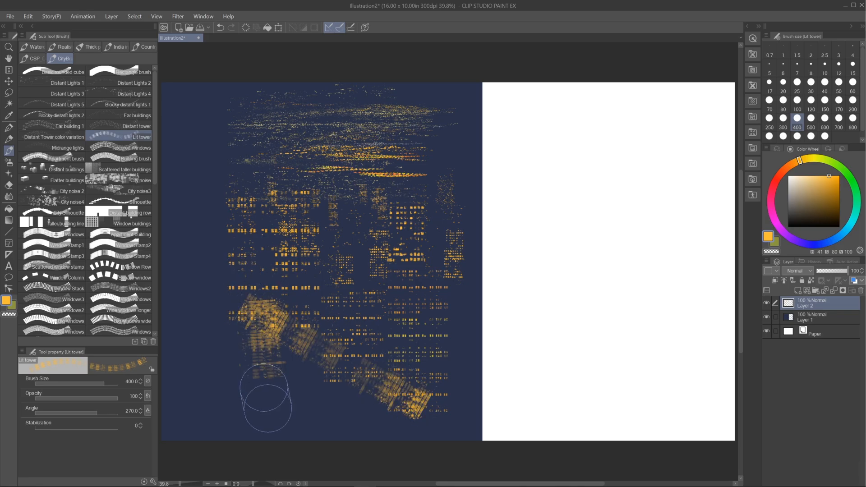
{"action": "key", "text": "ctrl+z"}
Reduce the Lit tower brush to size 250 and paint three vertical glowing towers among the existing buildings.
{"action": "key", "text": "["}
{"action": "key", "text": "["}
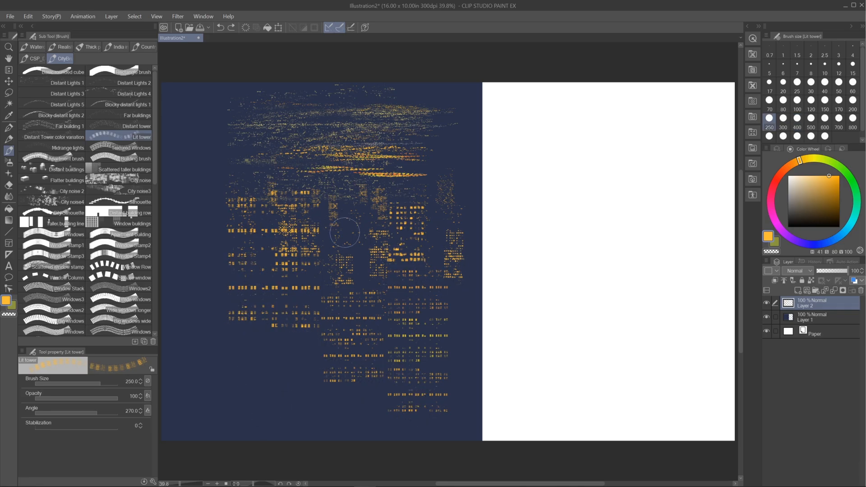
{"action": "left_click_drag", "start_coordinate": [308, 202], "coordinate": [312, 307]}
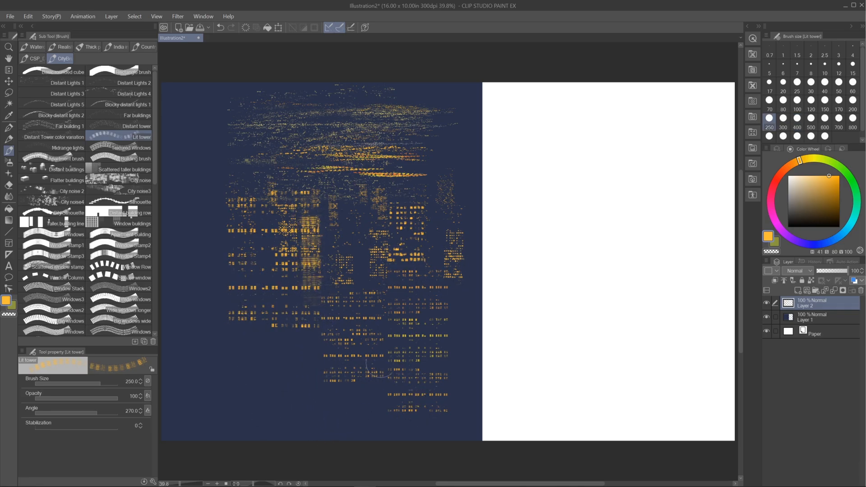
{"action": "left_click_drag", "start_coordinate": [366, 259], "coordinate": [369, 349]}
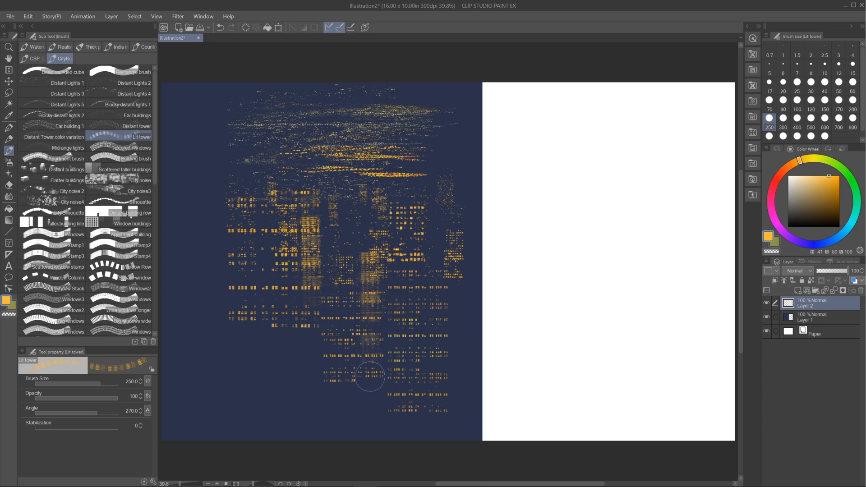
{"action": "left_click_drag", "start_coordinate": [350, 253], "coordinate": [345, 213]}
{"action": "key", "text": "ctrl+z"}
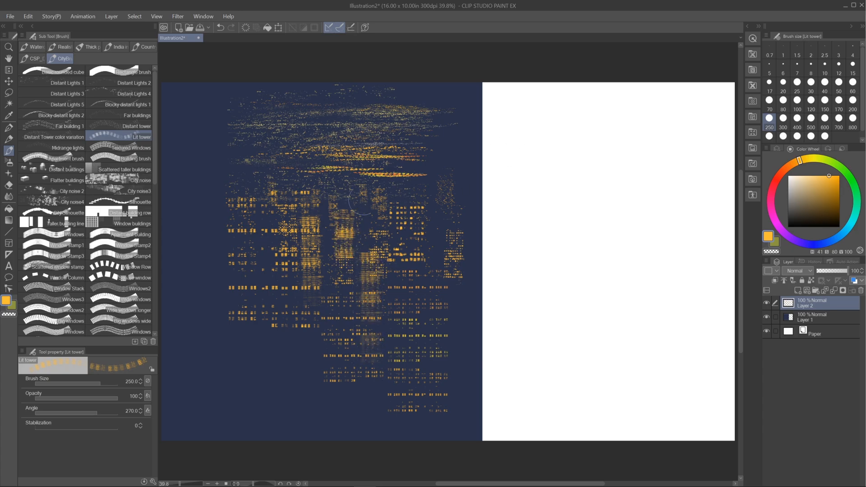
Paint small distant towers around the lowest light bands with the Lit tower brush at sizes 80 and 100.
{"action": "key", "text": "bracketleft"}
{"action": "key", "text": "bracketleft"}
{"action": "key", "text": "bracketleft"}
{"action": "key", "text": "bracketleft"}
{"action": "key", "text": "bracketleft"}
{"action": "key", "text": "bracketleft"}
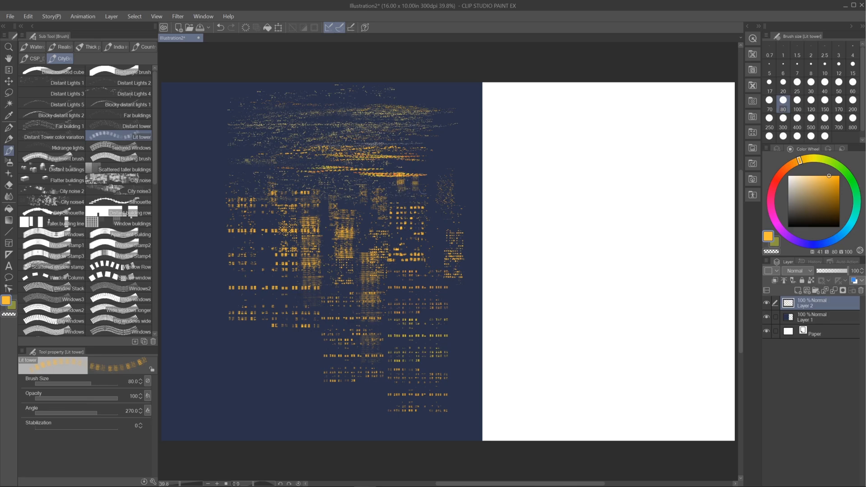
{"action": "key", "text": "bracketright"}
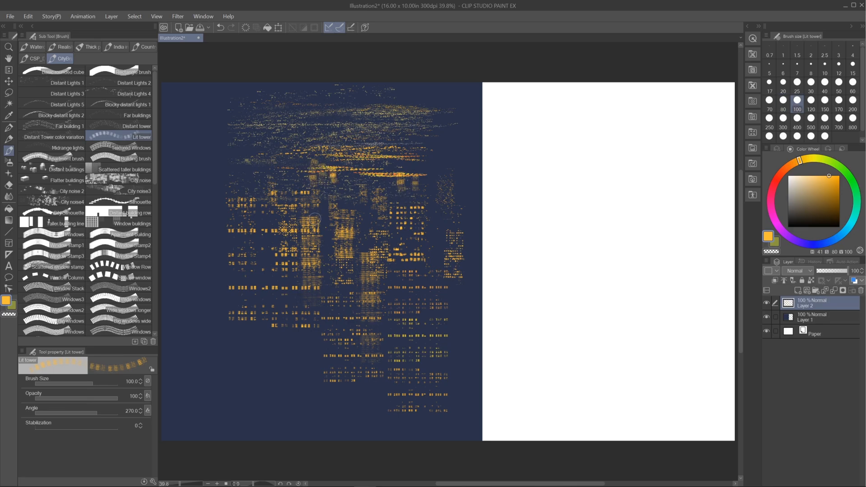
Paint faint Midrange lights across the lower navy area at size 1200 and along its left side at size 600.
{"action": "left_click", "coordinate": [67, 148]}
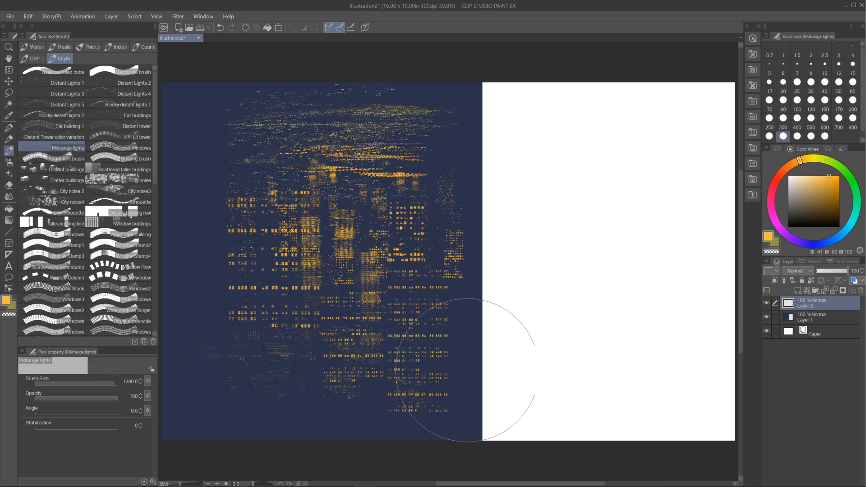
{"action": "key", "text": "bracketleft"}
{"action": "key", "text": "bracketleft"}
{"action": "key", "text": "bracketleft"}
{"action": "key", "text": "bracketleft"}
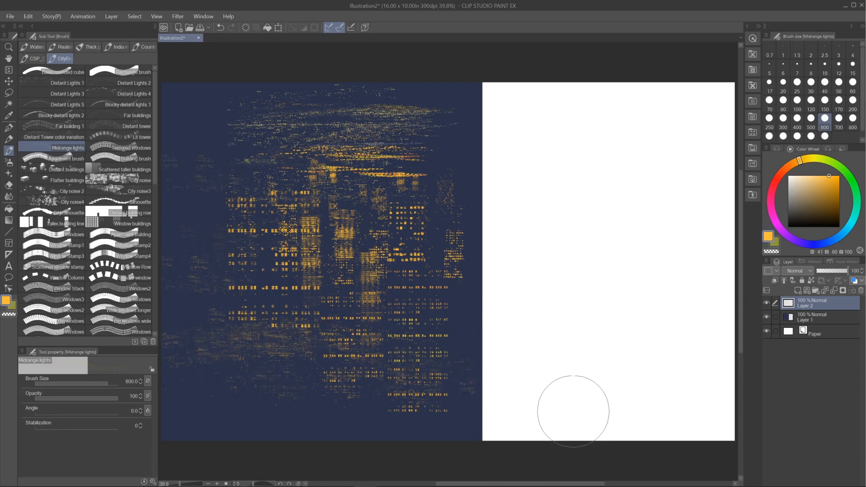
Choose the Textured Windows brush, undo a trial orange stroke, and sample the navy background as the drawing colour.
{"action": "left_click", "coordinate": [120, 147]}
{"action": "left_click", "coordinate": [219, 152]}
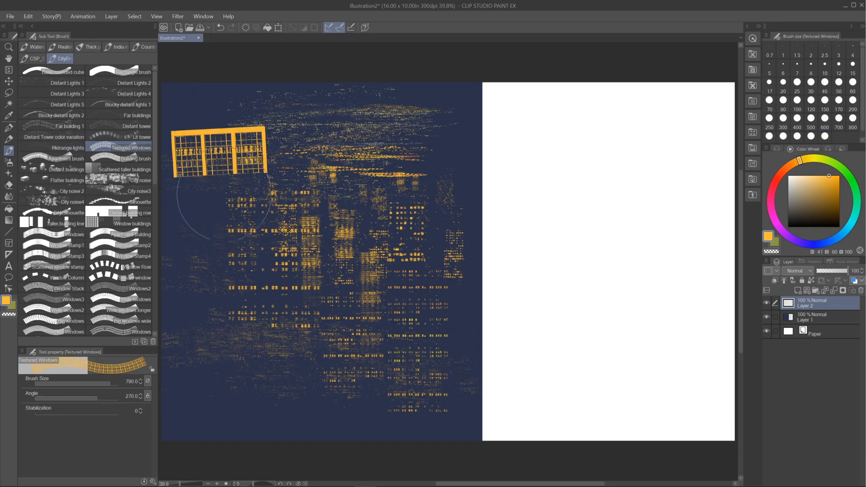
{"action": "key", "text": "ctrl+z"}
{"action": "left_click", "coordinate": [470, 207], "text": "alt"}
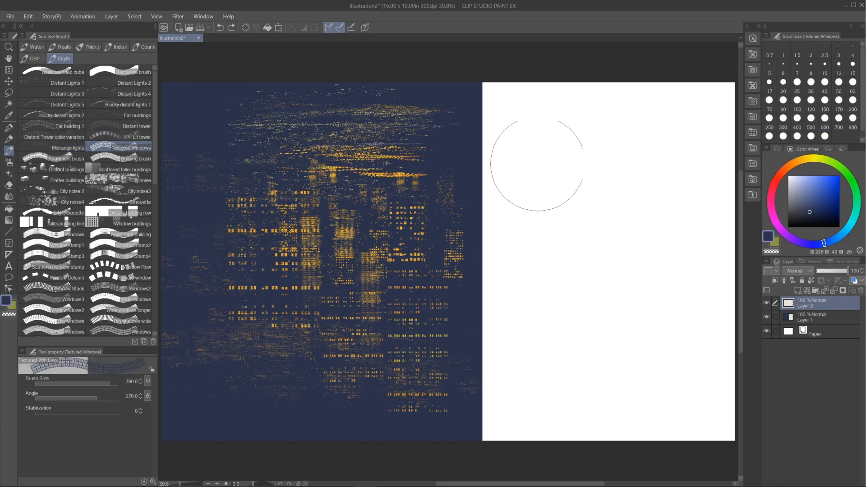
Draw a tall, straight Textured Windows building at size 790 on the white area, undoing the unsatisfactory strokes.
{"action": "left_click_drag", "start_coordinate": [546, 189], "coordinate": [546, 237]}
{"action": "key", "text": "ctrl+z"}
{"action": "left_click_drag", "start_coordinate": [557, 144], "coordinate": [553, 318]}
{"action": "key", "text": "ctrl+z"}
{"action": "left_click_drag", "start_coordinate": [566, 156], "coordinate": [565, 336]}
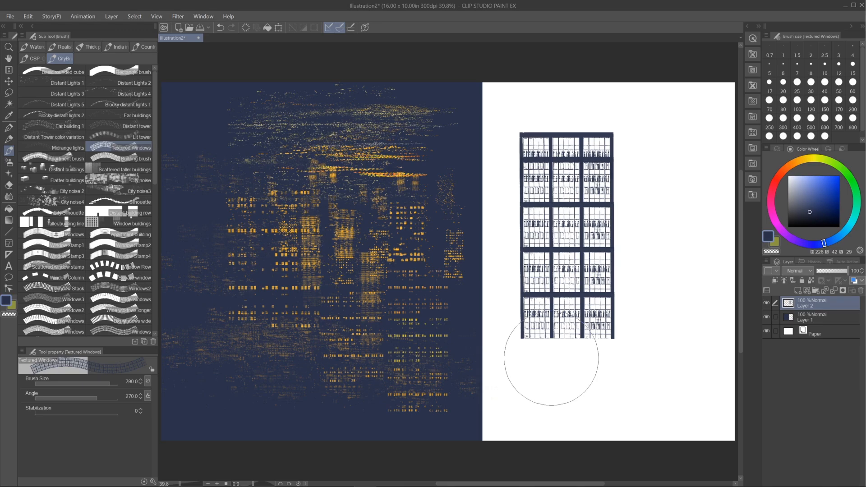
Reduce the Textured Windows brush to size 400 and draw a smaller straight building to the right of the large one.
{"action": "key", "text": "["}
{"action": "key", "text": "["}
{"action": "key", "text": "["}
{"action": "key", "text": "["}
{"action": "left_click", "coordinate": [650, 181]}
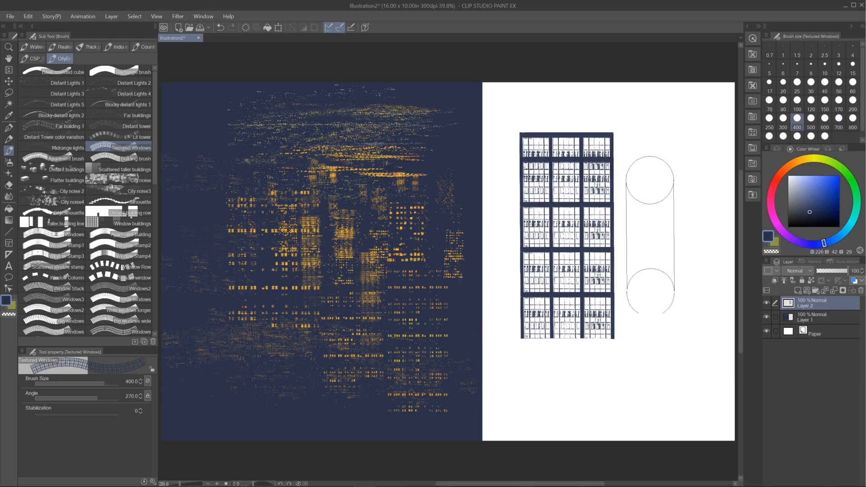
{"action": "left_click", "coordinate": [650, 290]}
{"action": "key", "text": "ctrl+z"}
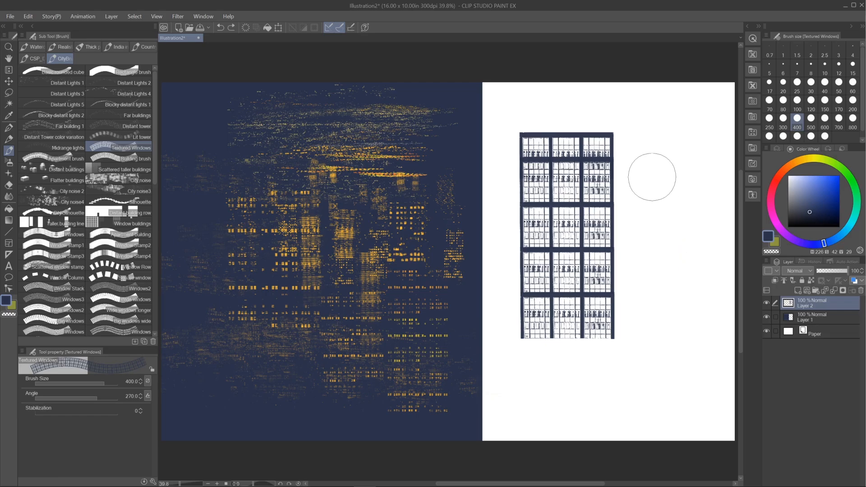
{"action": "left_click_drag", "start_coordinate": [651, 176], "coordinate": [653, 321]}
{"action": "key", "text": "ctrl+z"}
{"action": "left_click_drag", "start_coordinate": [651, 186], "coordinate": [650, 334]}
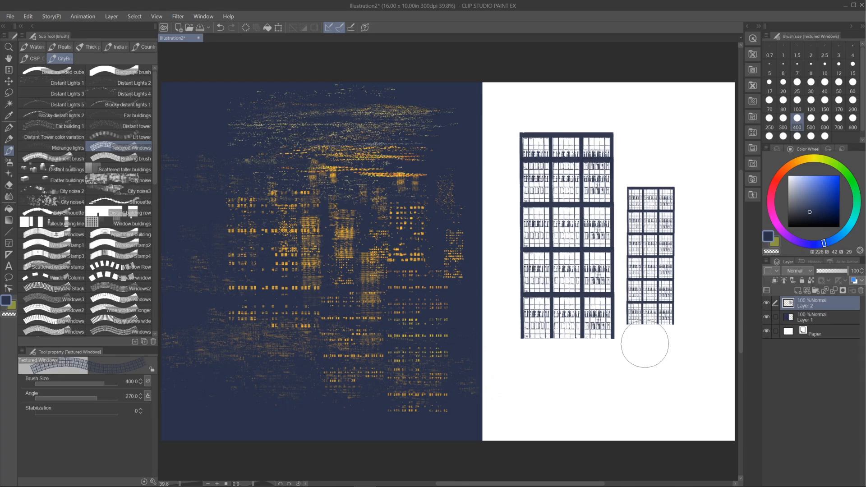
Undo both window buildings and draw one vertical size 400 building in the upper left of the white area.
{"action": "key", "text": "ctrl+z"}
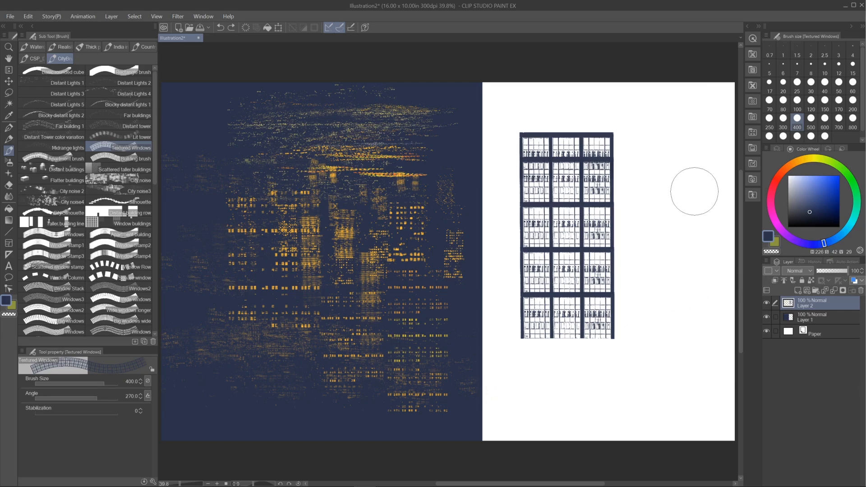
{"action": "key", "text": "ctrl+z"}
{"action": "key", "text": "ctrl+z"}
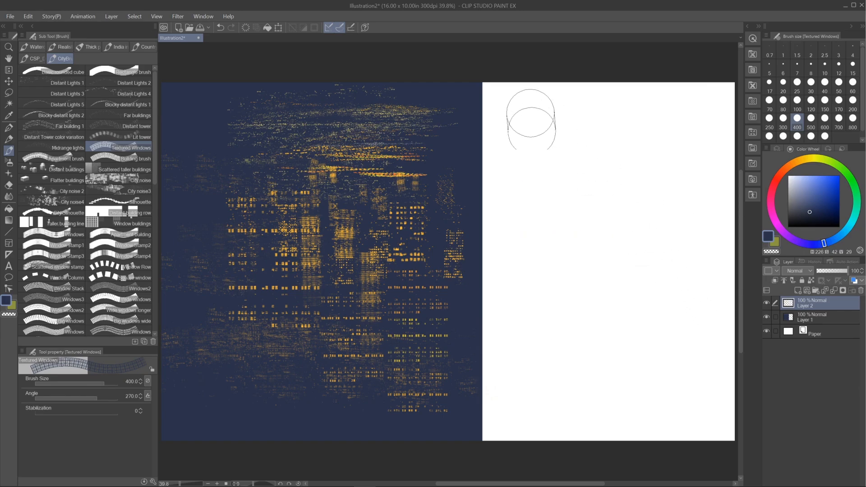
{"action": "left_click_drag", "start_coordinate": [531, 118], "coordinate": [531, 224]}
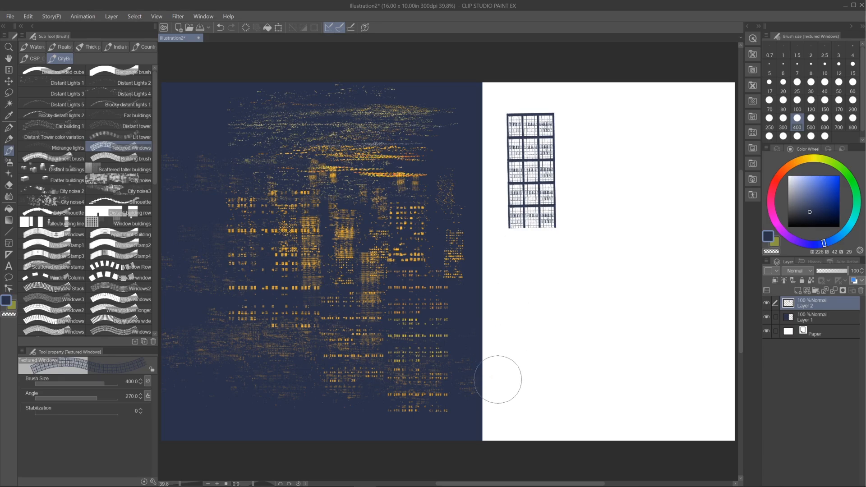
Draw a vertical tower with the Apartment brush and another to its right with the Building brush, both at size 600.
{"action": "left_click", "coordinate": [51, 156]}
{"action": "mouse_move", "coordinate": [603, 130]}
{"action": "left_mouse_down"}
{"action": "mouse_move", "coordinate": [603, 280]}
{"action": "mouse_move", "coordinate": [603, 272]}
{"action": "left_mouse_up"}
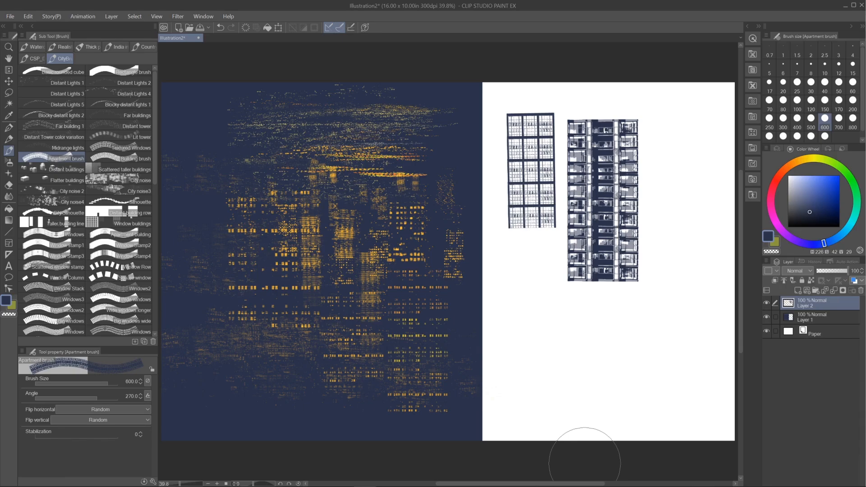
{"action": "left_click", "coordinate": [135, 159]}
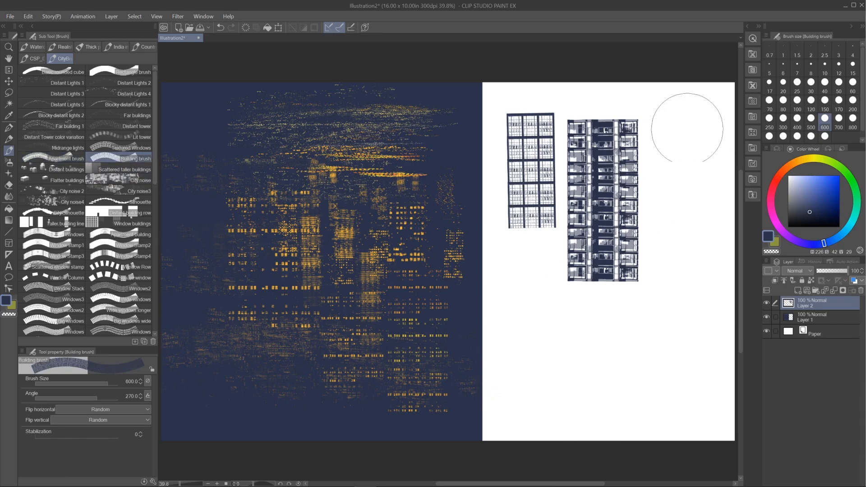
{"action": "left_click_drag", "start_coordinate": [687, 128], "coordinate": [686, 298]}
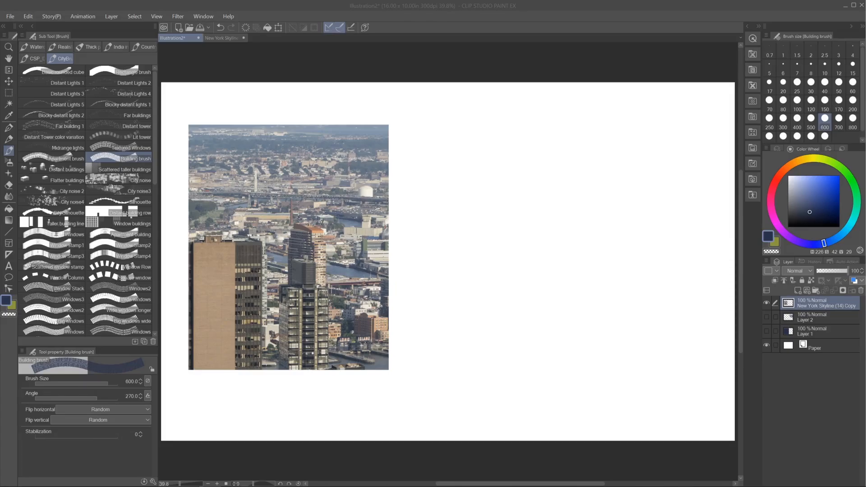
Sample the photo's blue-grey sky and block in a large area beside it on a new layer with the size 500 Rectangle brush.
{"action": "left_click", "coordinate": [575, 207]}
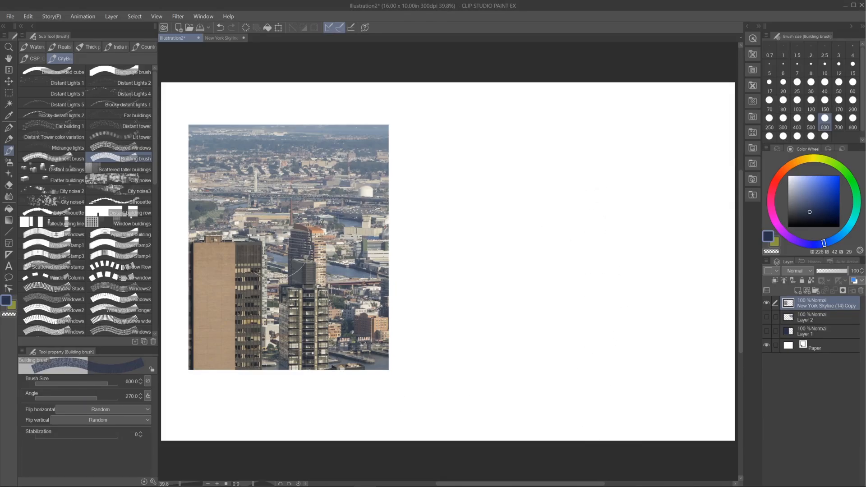
{"action": "left_click", "coordinate": [131, 71]}
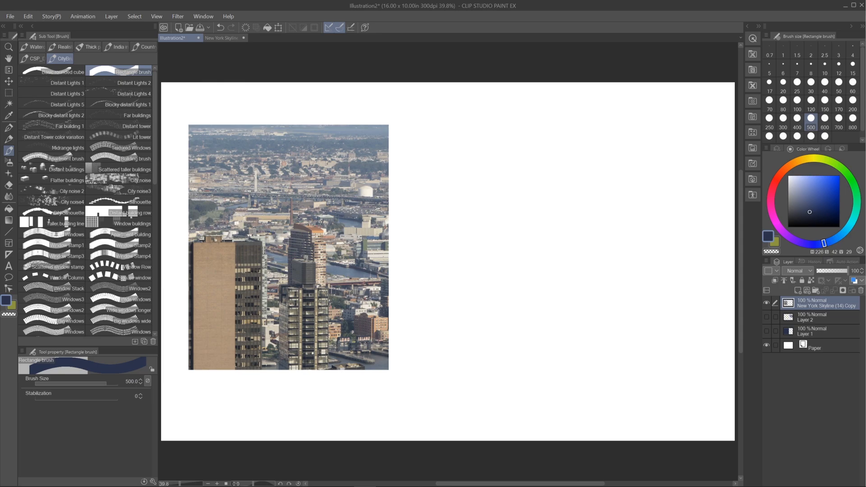
{"action": "left_click", "coordinate": [348, 139], "text": "alt"}
{"action": "left_click", "coordinate": [315, 128], "text": "alt"}
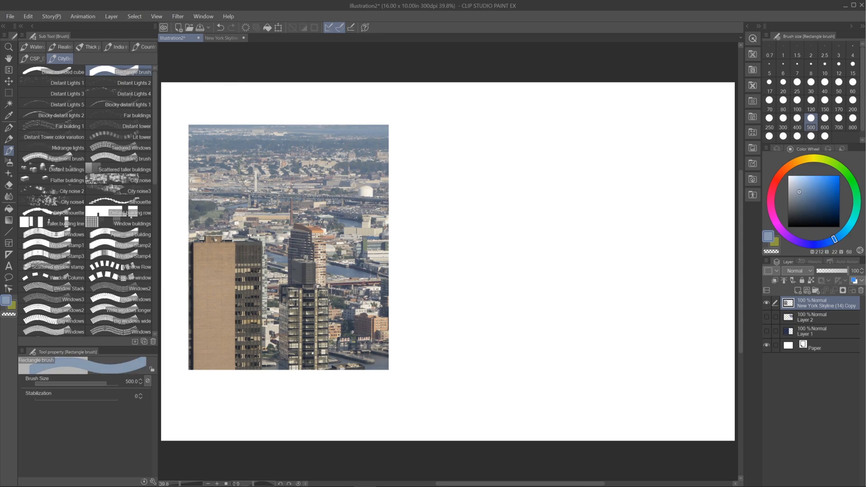
{"action": "mouse_move", "coordinate": [448, 187]}
{"action": "left_mouse_down"}
{"action": "mouse_move", "coordinate": [468, 190]}
{"action": "mouse_move", "coordinate": [468, 210]}
{"action": "mouse_move", "coordinate": [519, 205]}
{"action": "mouse_move", "coordinate": [536, 177]}
{"action": "mouse_move", "coordinate": [575, 147]}
{"action": "mouse_move", "coordinate": [607, 157]}
{"action": "mouse_move", "coordinate": [597, 127]}
{"action": "mouse_move", "coordinate": [462, 133]}
{"action": "mouse_move", "coordinate": [463, 221]}
{"action": "mouse_move", "coordinate": [610, 230]}
{"action": "mouse_move", "coordinate": [616, 127]}
{"action": "mouse_move", "coordinate": [506, 218]}
{"action": "mouse_move", "coordinate": [456, 239]}
{"action": "mouse_move", "coordinate": [619, 241]}
{"action": "mouse_move", "coordinate": [487, 193]}
{"action": "mouse_move", "coordinate": [450, 115]}
{"action": "mouse_move", "coordinate": [456, 253]}
{"action": "mouse_move", "coordinate": [610, 162]}
{"action": "mouse_move", "coordinate": [626, 143]}
{"action": "mouse_move", "coordinate": [622, 266]}
{"action": "left_mouse_up"}
{"action": "left_click", "coordinate": [766, 289]}
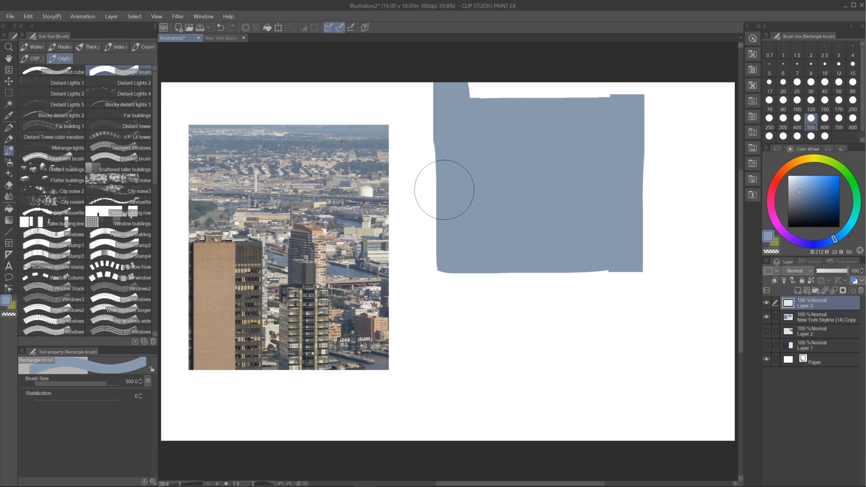
Sample a pale beige from the photo, paint a City noise4 band across the blue-grey block at size 400, and reduce the brush to 300.
{"action": "left_click", "coordinate": [68, 201]}
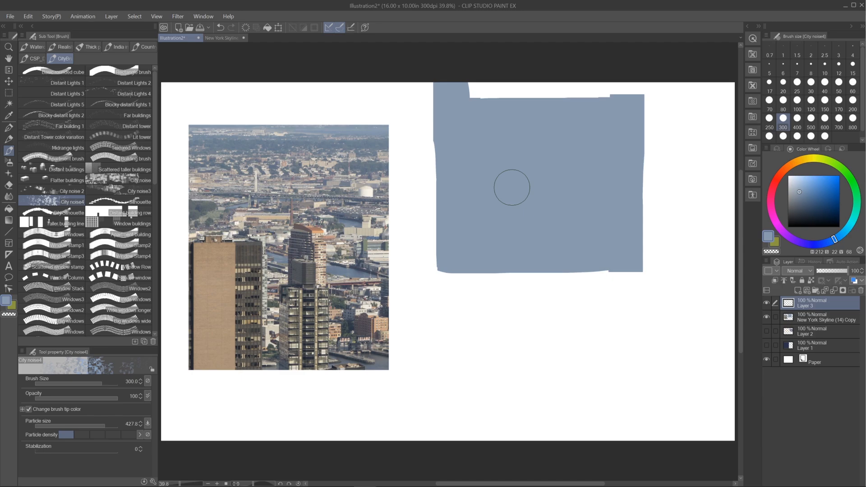
{"action": "left_click", "coordinate": [324, 159], "text": "alt"}
{"action": "left_click_drag", "start_coordinate": [451, 144], "coordinate": [618, 239]}
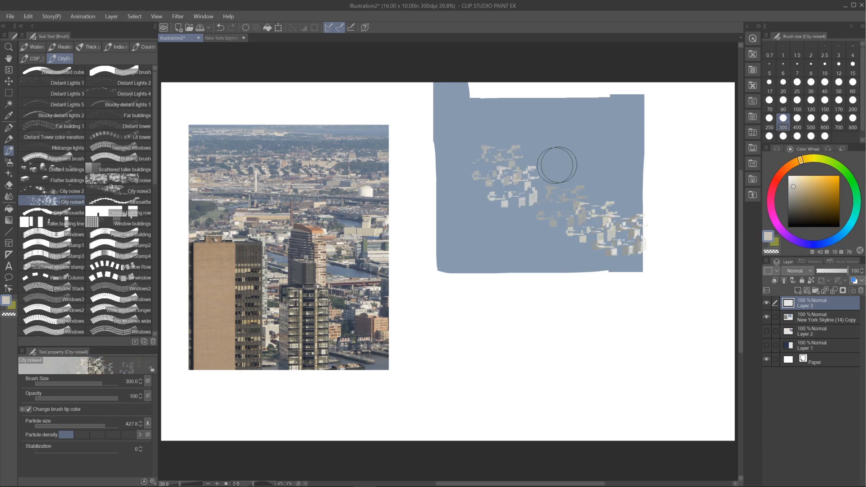
{"action": "key", "text": "ctrl+z"}
{"action": "key", "text": "bracketright"}
{"action": "key", "text": "bracketright"}
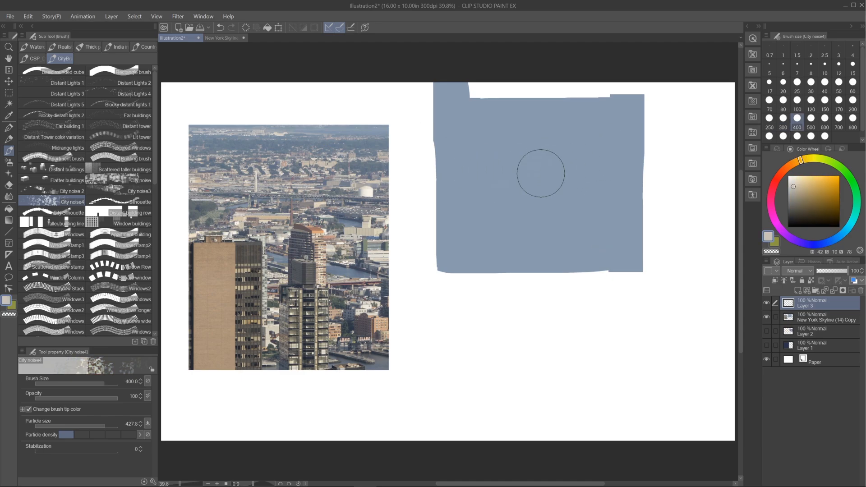
{"action": "mouse_move", "coordinate": [451, 180]}
{"action": "left_mouse_down"}
{"action": "mouse_move", "coordinate": [574, 190]}
{"action": "mouse_move", "coordinate": [599, 173]}
{"action": "mouse_move", "coordinate": [658, 171]}
{"action": "left_mouse_up"}
{"action": "key", "text": "bracketleft"}
{"action": "key", "text": "bracketleft"}
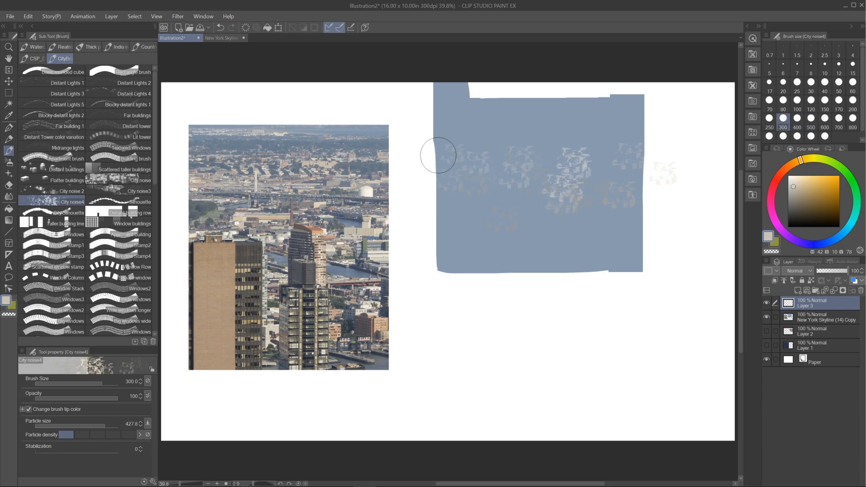
Paint City noise3 texture across the blue-grey block, reducing the brush to size 300 and adding yellow and orange bands.
{"action": "left_click", "coordinate": [137, 191]}
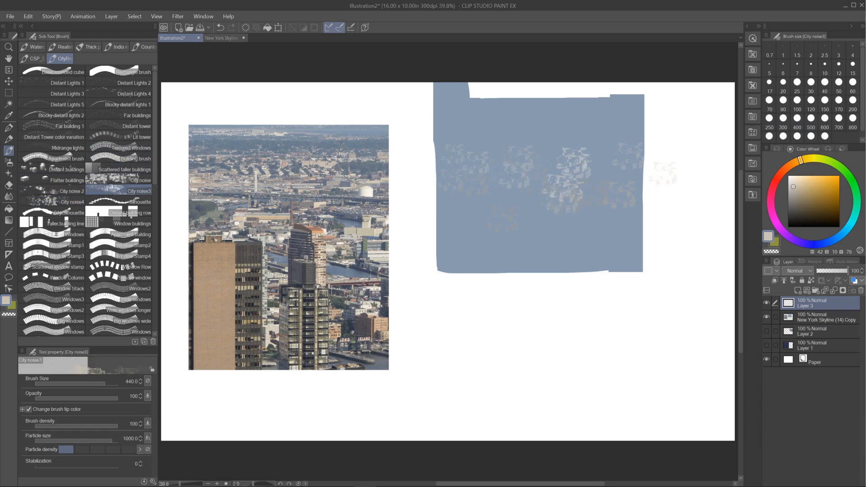
{"action": "mouse_move", "coordinate": [593, 154]}
{"action": "left_mouse_down"}
{"action": "mouse_move", "coordinate": [569, 149]}
{"action": "mouse_move", "coordinate": [644, 140]}
{"action": "left_mouse_up"}
{"action": "key", "text": "bracketleft"}
{"action": "key", "text": "bracketleft"}
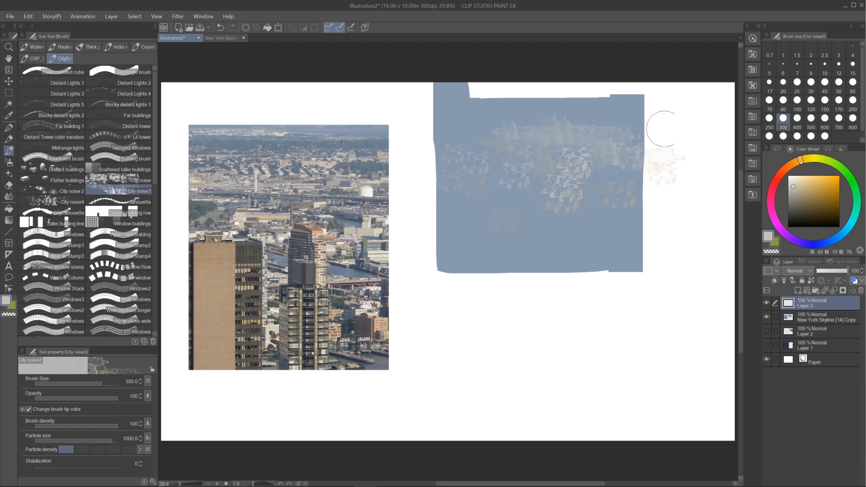
{"action": "mouse_move", "coordinate": [532, 156]}
{"action": "left_mouse_down"}
{"action": "mouse_move", "coordinate": [672, 154]}
{"action": "mouse_move", "coordinate": [630, 145]}
{"action": "left_mouse_up"}
{"action": "mouse_move", "coordinate": [474, 191]}
{"action": "left_mouse_down"}
{"action": "mouse_move", "coordinate": [586, 199]}
{"action": "mouse_move", "coordinate": [689, 224]}
{"action": "left_mouse_up"}
Sample a darker blue from the photo's distance and paint City noise3 texture over and around the block.
{"action": "left_click", "coordinate": [378, 144], "text": "alt"}
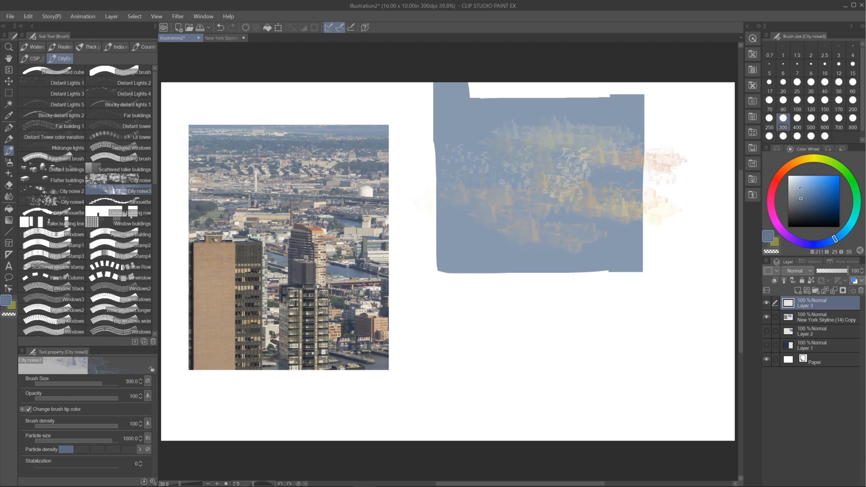
{"action": "mouse_move", "coordinate": [594, 174]}
{"action": "left_mouse_down"}
{"action": "mouse_move", "coordinate": [676, 171]}
{"action": "mouse_move", "coordinate": [548, 216]}
{"action": "mouse_move", "coordinate": [601, 228]}
{"action": "mouse_move", "coordinate": [490, 260]}
{"action": "mouse_move", "coordinate": [609, 255]}
{"action": "mouse_move", "coordinate": [638, 262]}
{"action": "mouse_move", "coordinate": [622, 175]}
{"action": "left_mouse_up"}
{"action": "left_click_drag", "start_coordinate": [480, 129], "coordinate": [532, 125]}
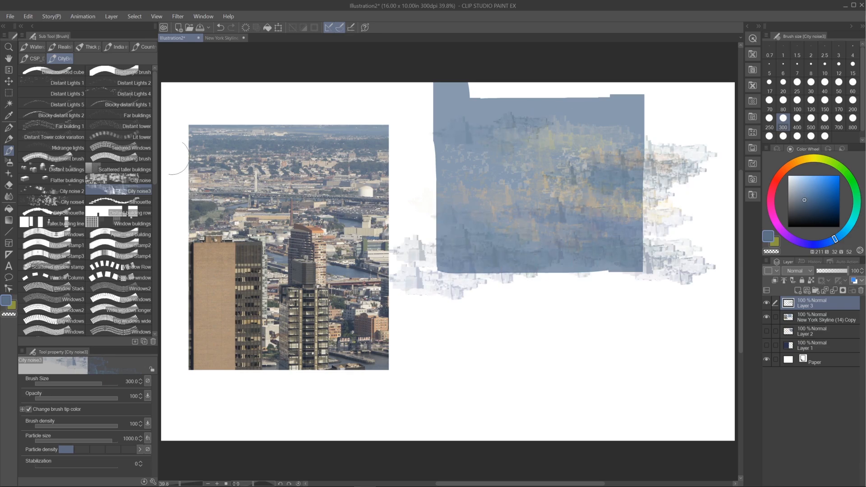
Sample a pale beige from the photo and paint City noise bands across the middle and lower part of the blue-grey block.
{"action": "left_click", "coordinate": [119, 181]}
{"action": "left_click", "coordinate": [388, 166], "text": "alt"}
{"action": "left_click_drag", "start_coordinate": [450, 173], "coordinate": [643, 207]}
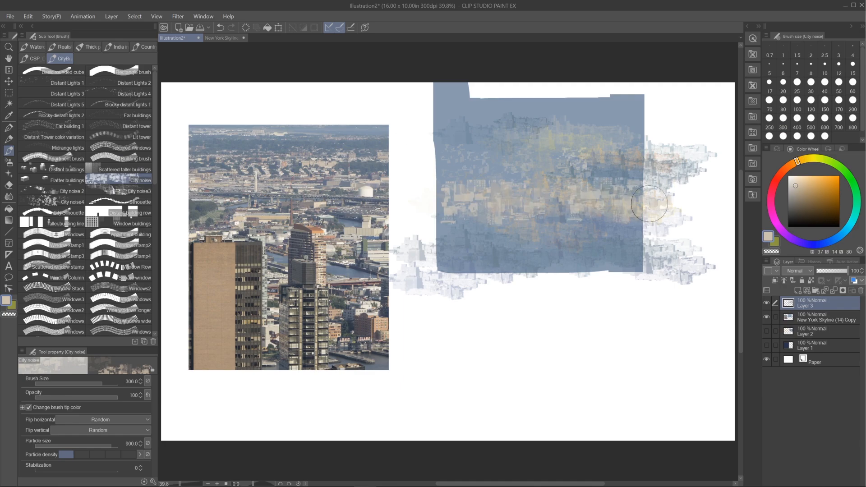
{"action": "left_click_drag", "start_coordinate": [510, 256], "coordinate": [578, 257]}
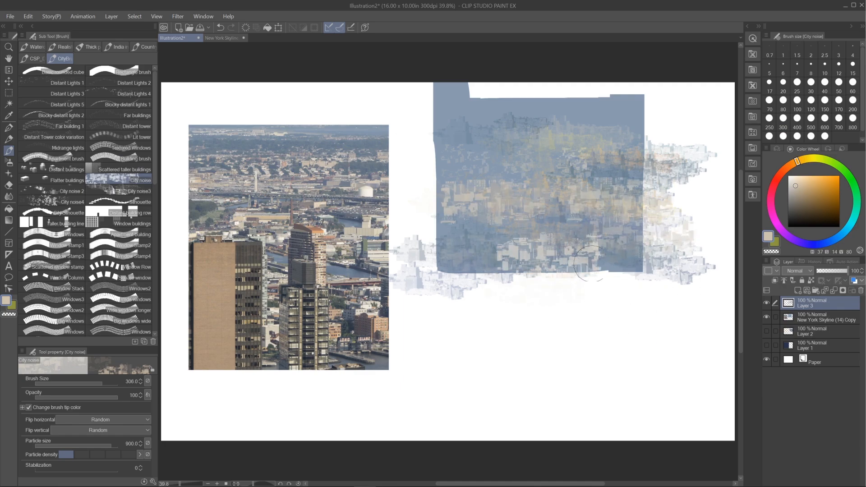
Reduce the City noise brush to size 200 and paint finer beige buildings across the block's lower and upper areas.
{"action": "key", "text": "bracketleft"}
{"action": "key", "text": "bracketleft"}
{"action": "key", "text": "bracketleft"}
{"action": "left_click_drag", "start_coordinate": [469, 245], "coordinate": [582, 229]}
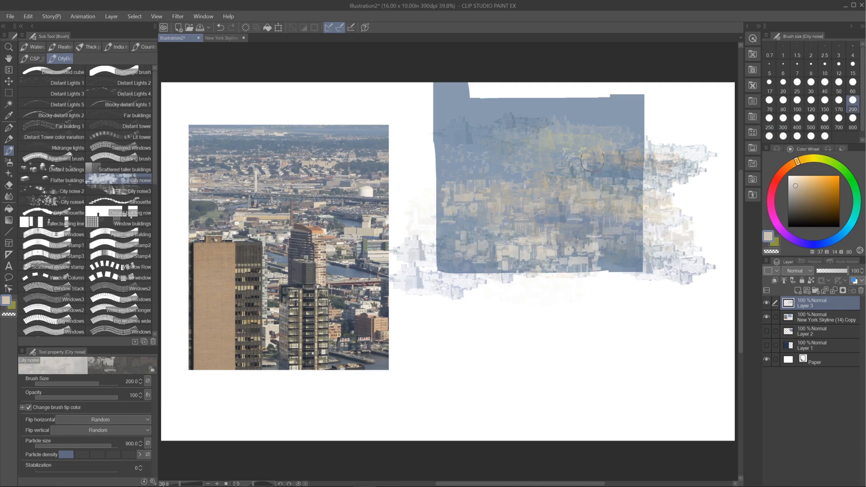
{"action": "left_click_drag", "start_coordinate": [420, 153], "coordinate": [525, 149]}
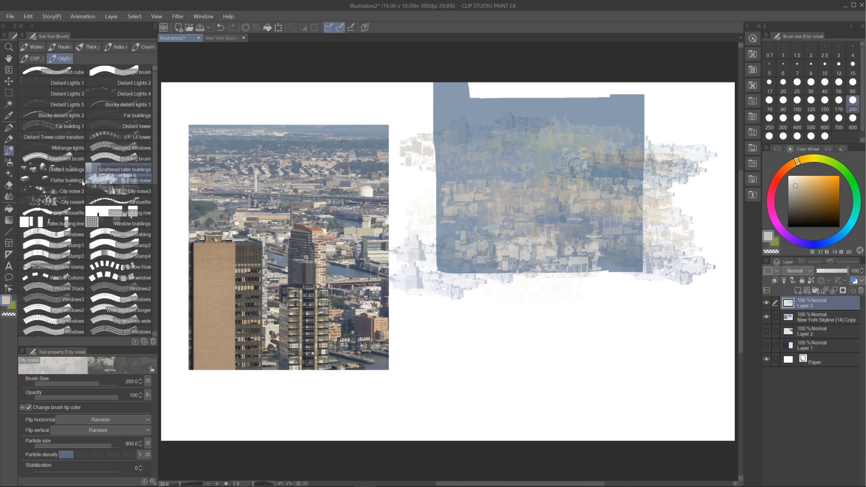
Paint City noise 2 texture across the block and its edges, adding a tone sampled from the photo, and sample the block's blue.
{"action": "left_click", "coordinate": [56, 189]}
{"action": "mouse_move", "coordinate": [594, 172]}
{"action": "left_mouse_down"}
{"action": "mouse_move", "coordinate": [673, 178]}
{"action": "mouse_move", "coordinate": [570, 157]}
{"action": "mouse_move", "coordinate": [616, 150]}
{"action": "mouse_move", "coordinate": [514, 122]}
{"action": "mouse_move", "coordinate": [612, 113]}
{"action": "mouse_move", "coordinate": [579, 233]}
{"action": "mouse_move", "coordinate": [654, 239]}
{"action": "mouse_move", "coordinate": [703, 269]}
{"action": "left_mouse_up"}
{"action": "left_click", "coordinate": [361, 221], "text": "alt"}
{"action": "mouse_move", "coordinate": [568, 200]}
{"action": "left_mouse_down"}
{"action": "mouse_move", "coordinate": [543, 198]}
{"action": "mouse_move", "coordinate": [641, 208]}
{"action": "mouse_move", "coordinate": [452, 253]}
{"action": "mouse_move", "coordinate": [644, 264]}
{"action": "mouse_move", "coordinate": [666, 251]}
{"action": "mouse_move", "coordinate": [688, 286]}
{"action": "mouse_move", "coordinate": [655, 262]}
{"action": "mouse_move", "coordinate": [637, 231]}
{"action": "mouse_move", "coordinate": [667, 206]}
{"action": "mouse_move", "coordinate": [661, 219]}
{"action": "mouse_move", "coordinate": [504, 214]}
{"action": "mouse_move", "coordinate": [426, 215]}
{"action": "left_mouse_up"}
{"action": "left_click", "coordinate": [634, 235], "text": "alt"}
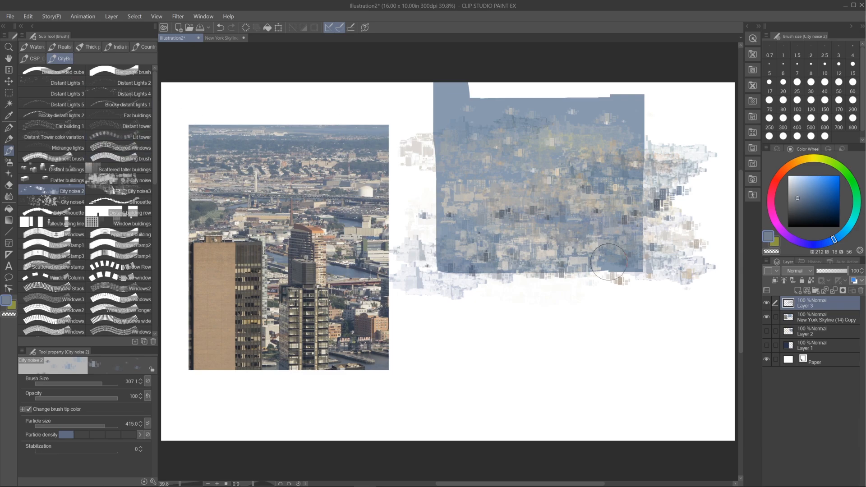
Scatter orange-yellow boxes across the block with the Distant buildings brush, enlarging it from size 150 to 200.
{"action": "left_click", "coordinate": [63, 169]}
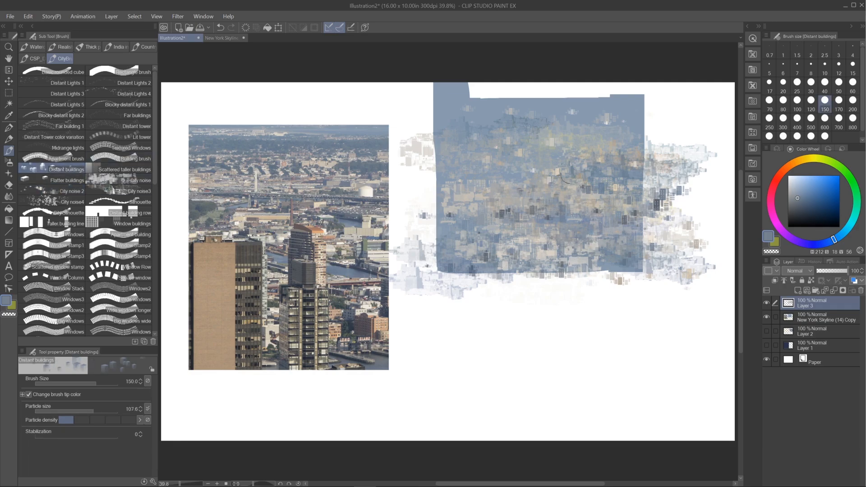
{"action": "left_click", "coordinate": [463, 187], "text": "alt"}
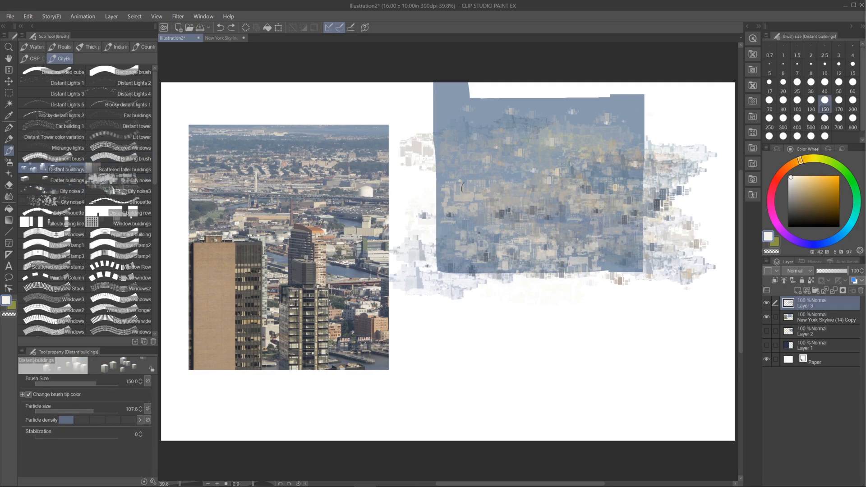
{"action": "mouse_move", "coordinate": [528, 192]}
{"action": "left_mouse_down"}
{"action": "mouse_move", "coordinate": [601, 187]}
{"action": "mouse_move", "coordinate": [576, 185]}
{"action": "left_mouse_up"}
{"action": "key", "text": "ctrl+z"}
{"action": "left_click", "coordinate": [812, 181]}
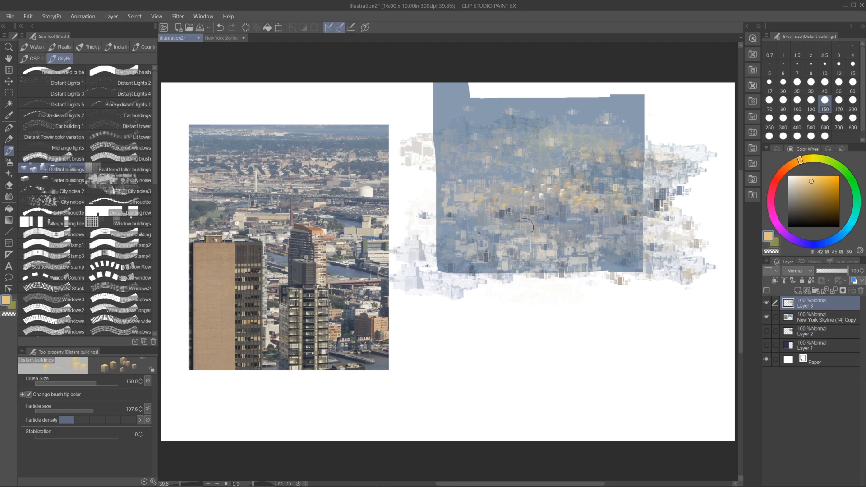
{"action": "mouse_move", "coordinate": [525, 227]}
{"action": "left_mouse_down"}
{"action": "mouse_move", "coordinate": [613, 223]}
{"action": "mouse_move", "coordinate": [586, 248]}
{"action": "mouse_move", "coordinate": [655, 253]}
{"action": "left_mouse_up"}
{"action": "key", "text": "bracketright"}
{"action": "key", "text": "bracketright"}
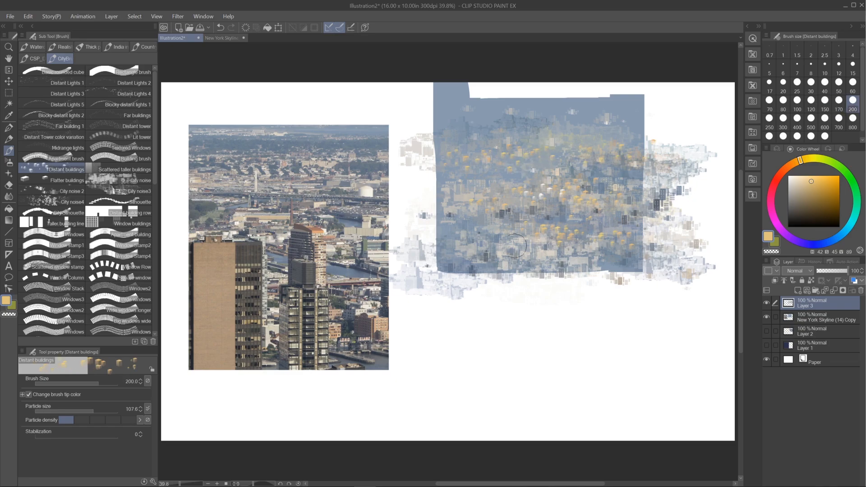
Add orange-yellow towers over the block with the Scattered taller buildings brush, reducing it to size 150 and 100.
{"action": "left_click", "coordinate": [125, 169]}
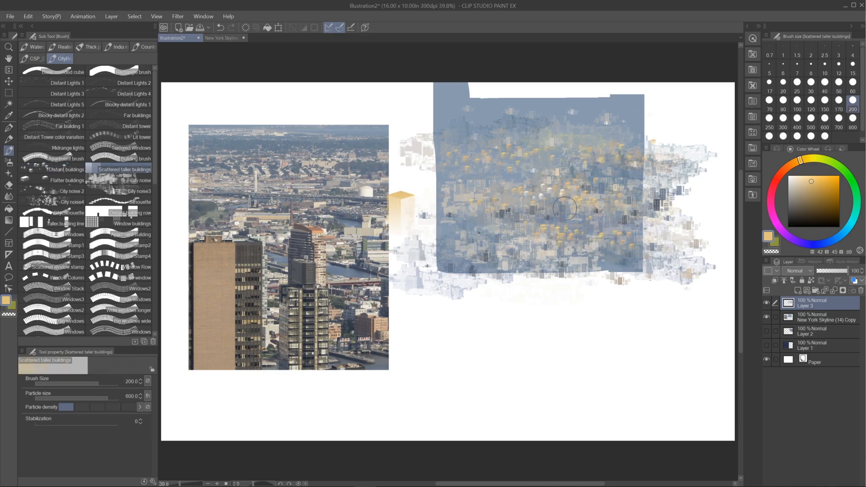
{"action": "left_click", "coordinate": [610, 220]}
{"action": "key", "text": "bracketleft"}
{"action": "key", "text": "bracketleft"}
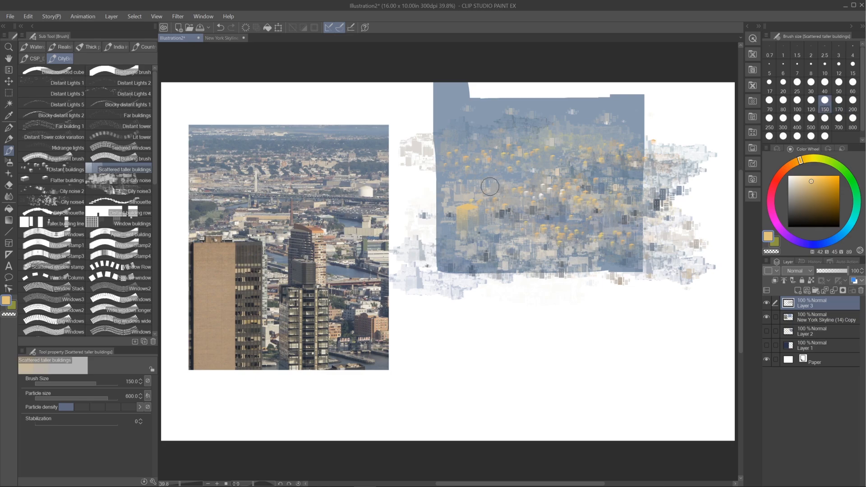
{"action": "left_click_drag", "start_coordinate": [452, 188], "coordinate": [537, 194]}
{"action": "key", "text": "bracketleft"}
{"action": "key", "text": "bracketleft"}
{"action": "left_click", "coordinate": [670, 238]}
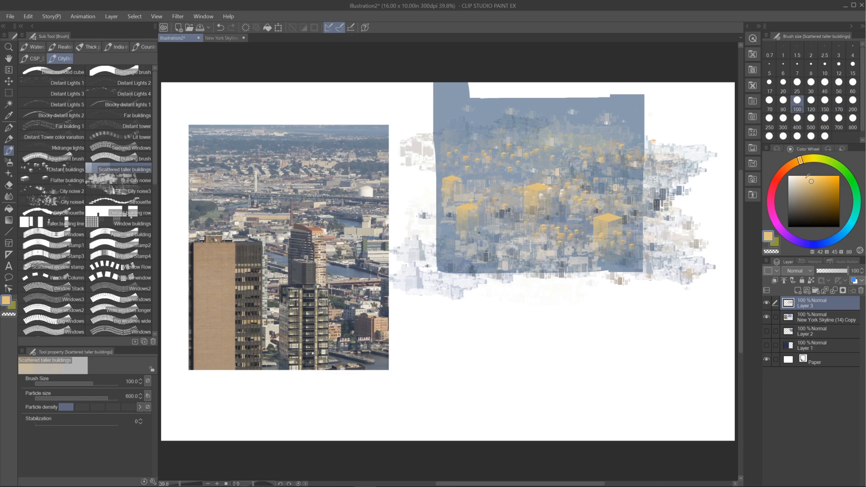
Choose a paler yellow and add a small tower to the block's lower part with the brush at size 60, undoing stray towers.
{"action": "left_click", "coordinate": [803, 178]}
{"action": "left_click", "coordinate": [632, 246]}
{"action": "key", "text": "ctrl+z"}
{"action": "key", "text": "bracketleft"}
{"action": "key", "text": "bracketleft"}
{"action": "key", "text": "bracketleft"}
{"action": "left_click", "coordinate": [600, 237]}
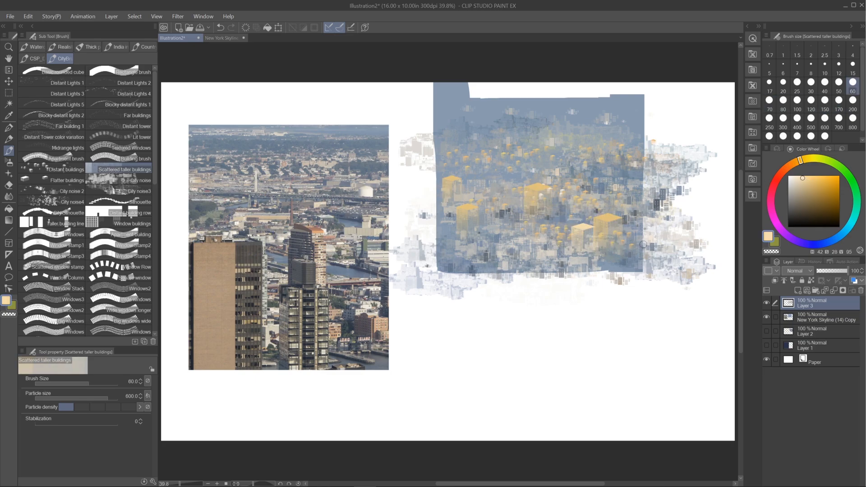
{"action": "left_click", "coordinate": [655, 169]}
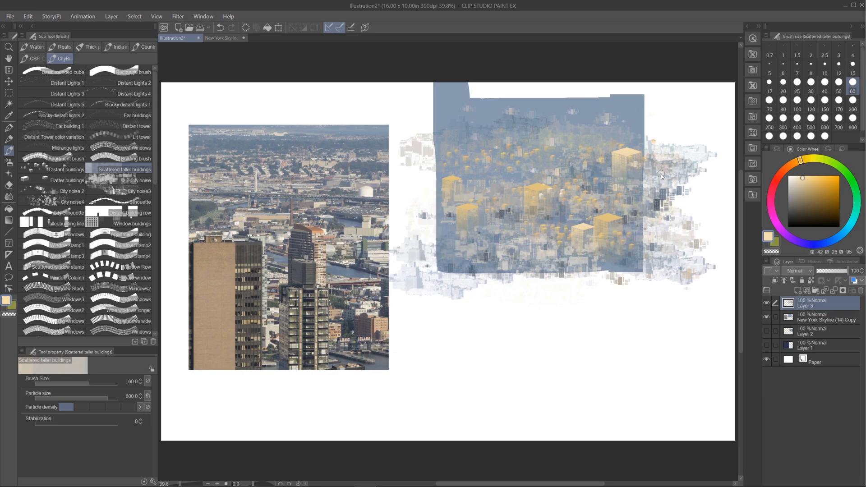
{"action": "key", "text": "ctrl+z"}
Blend the towers into the block with size 200 City noise texture in pale yellow and a blue sampled from the block.
{"action": "left_click", "coordinate": [136, 180]}
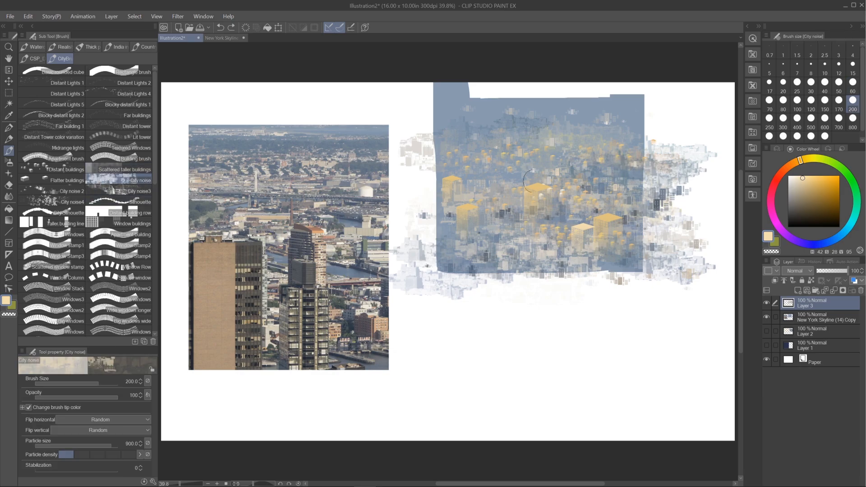
{"action": "left_click_drag", "start_coordinate": [519, 190], "coordinate": [617, 175]}
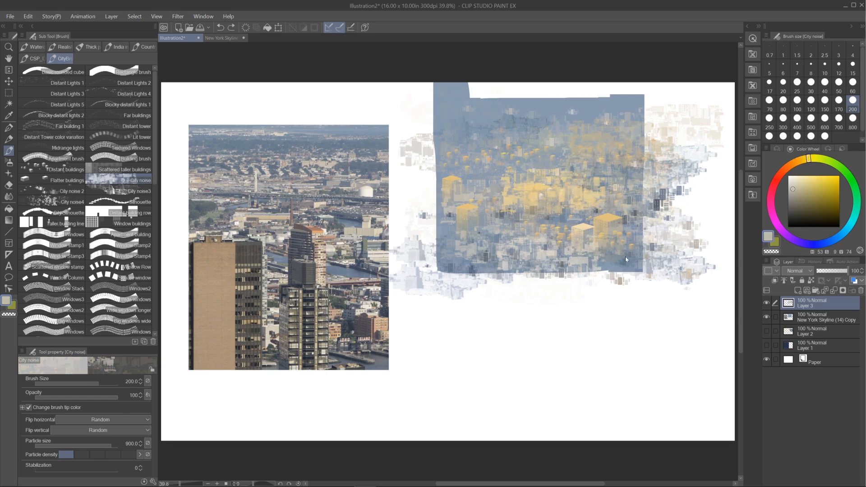
{"action": "left_click", "coordinate": [601, 246], "text": "alt"}
{"action": "mouse_move", "coordinate": [532, 187]}
{"action": "left_mouse_down"}
{"action": "mouse_move", "coordinate": [598, 182]}
{"action": "mouse_move", "coordinate": [607, 162]}
{"action": "mouse_move", "coordinate": [531, 186]}
{"action": "mouse_move", "coordinate": [652, 191]}
{"action": "left_mouse_up"}
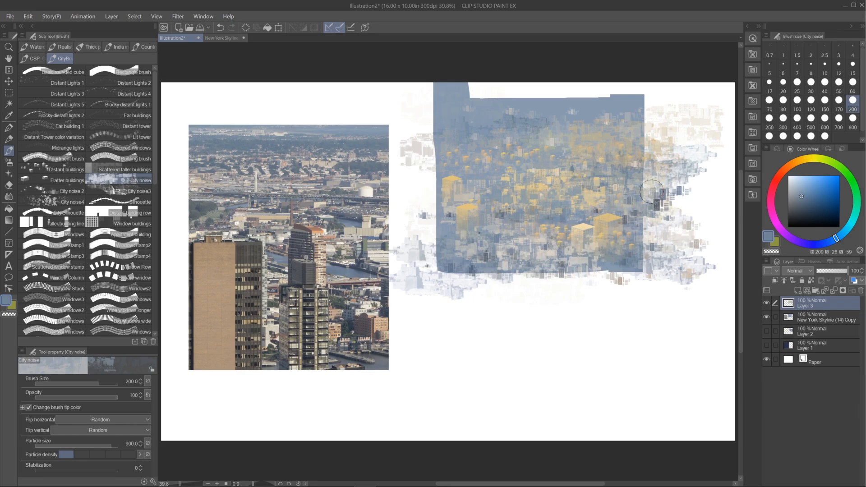
Paint a blue-grey skyline row below the block with the Silhouette brush at size 800.
{"action": "left_click", "coordinate": [120, 202]}
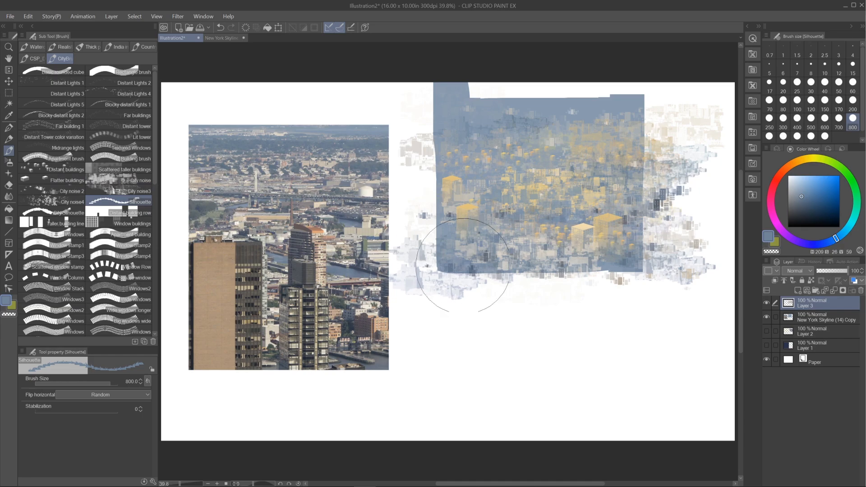
{"action": "left_click_drag", "start_coordinate": [469, 336], "coordinate": [585, 340]}
{"action": "key", "text": "ctrl+z"}
{"action": "mouse_move", "coordinate": [456, 334]}
{"action": "left_mouse_down"}
{"action": "mouse_move", "coordinate": [682, 334]}
{"action": "mouse_move", "coordinate": [449, 344]}
{"action": "mouse_move", "coordinate": [684, 349]}
{"action": "left_mouse_up"}
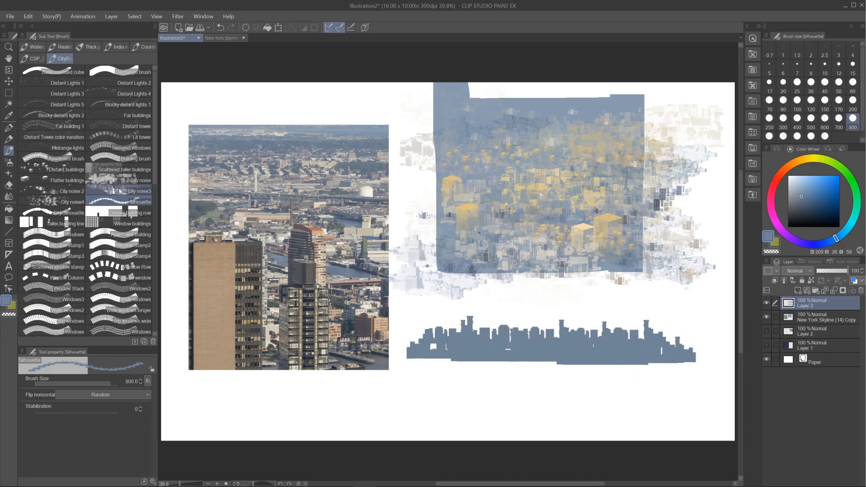
Layer two progressively darker blue rows over the skyline's lower part with the size 700 City Silhouette brush.
{"action": "left_click", "coordinate": [65, 211]}
{"action": "left_click", "coordinate": [804, 198]}
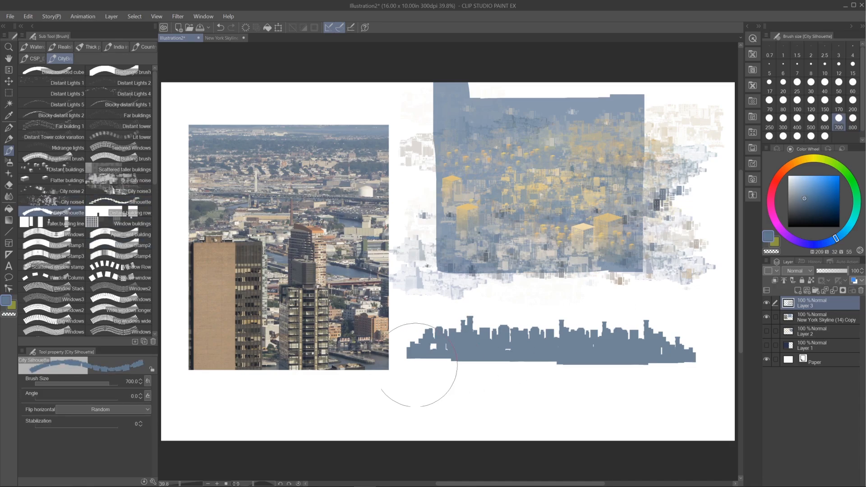
{"action": "left_click_drag", "start_coordinate": [465, 371], "coordinate": [690, 362]}
{"action": "left_click", "coordinate": [413, 371]}
{"action": "left_click", "coordinate": [806, 202]}
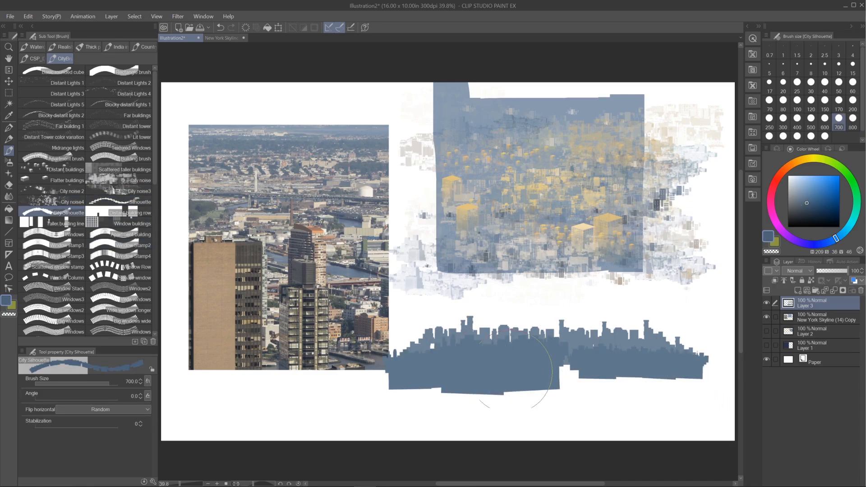
{"action": "left_click_drag", "start_coordinate": [515, 368], "coordinate": [690, 368]}
{"action": "left_click_drag", "start_coordinate": [575, 373], "coordinate": [697, 372]}
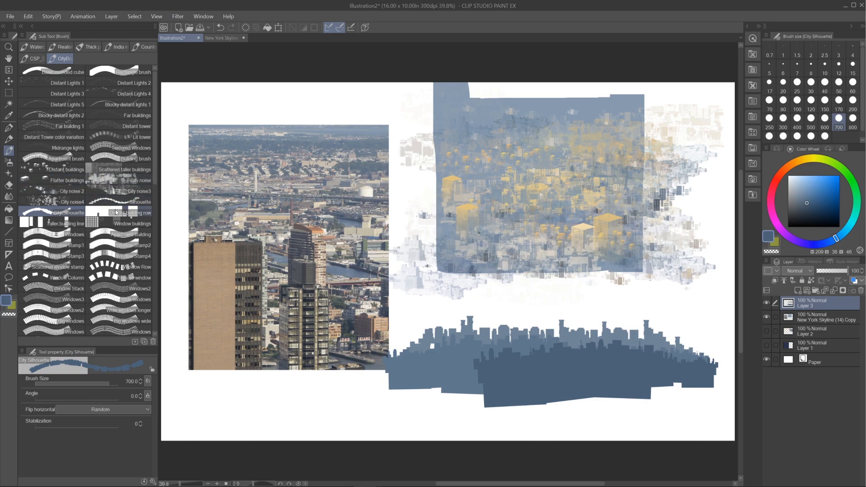
Extend the dark blue skyline's edges with blocky shapes using the Distant building row brush at size 100.
{"action": "left_click", "coordinate": [130, 212]}
{"action": "mouse_move", "coordinate": [435, 383]}
{"action": "left_mouse_down"}
{"action": "mouse_move", "coordinate": [550, 379]}
{"action": "mouse_move", "coordinate": [350, 372]}
{"action": "mouse_move", "coordinate": [715, 347]}
{"action": "left_mouse_up"}
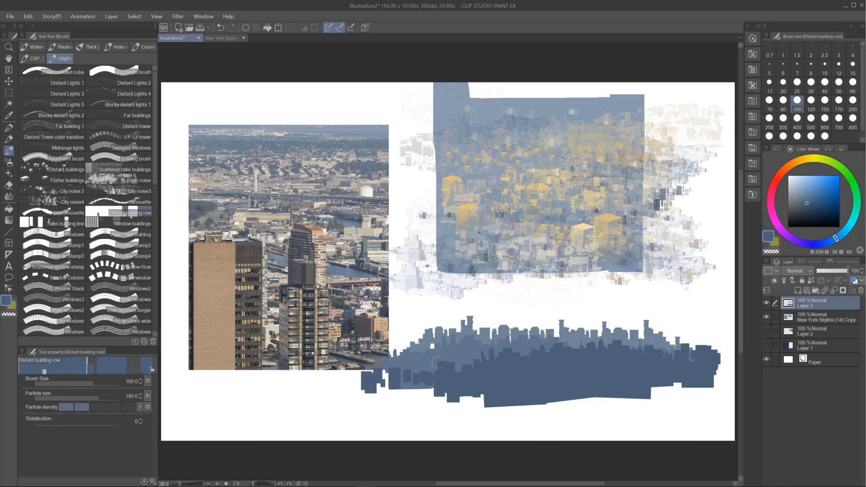
{"action": "left_click_drag", "start_coordinate": [437, 362], "coordinate": [453, 359]}
Add thin towers along the skyline with the Taller building line brush in dark and sampled lighter blue, increasing its size to 40.
{"action": "left_click", "coordinate": [66, 223]}
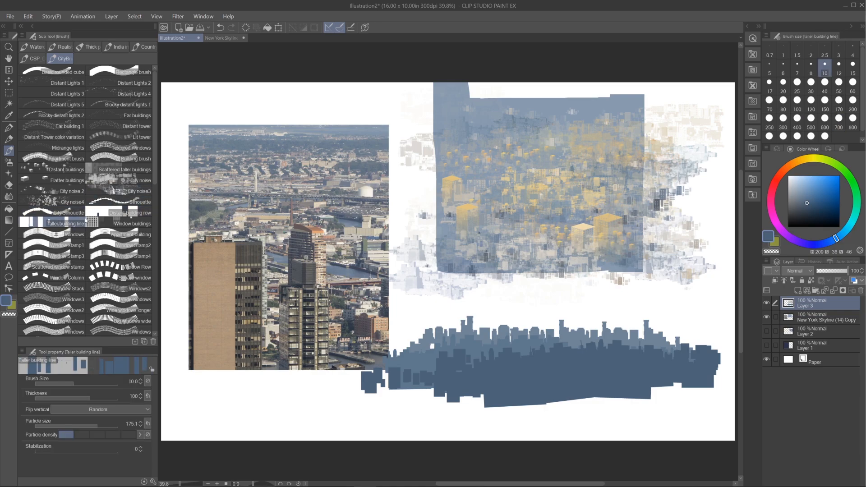
{"action": "left_click_drag", "start_coordinate": [420, 367], "coordinate": [434, 366]}
{"action": "key", "text": "bracketright"}
{"action": "key", "text": "bracketright"}
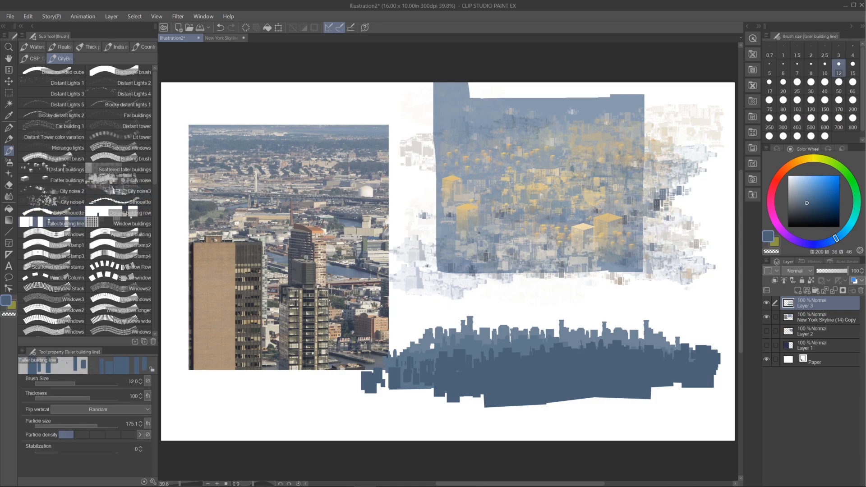
{"action": "left_click_drag", "start_coordinate": [624, 339], "coordinate": [682, 342]}
{"action": "left_click", "coordinate": [535, 343], "text": "alt"}
{"action": "key", "text": "bracketright"}
{"action": "key", "text": "bracketright"}
{"action": "key", "text": "bracketright"}
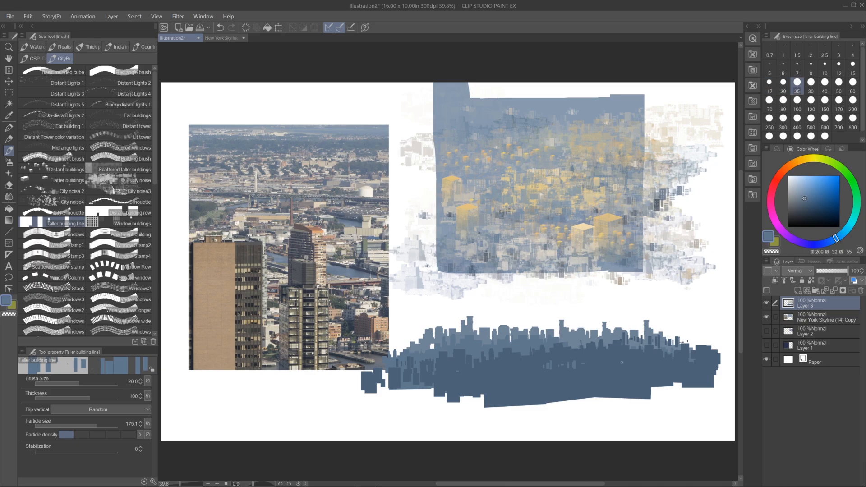
{"action": "key", "text": "bracketright"}
{"action": "key", "text": "bracketright"}
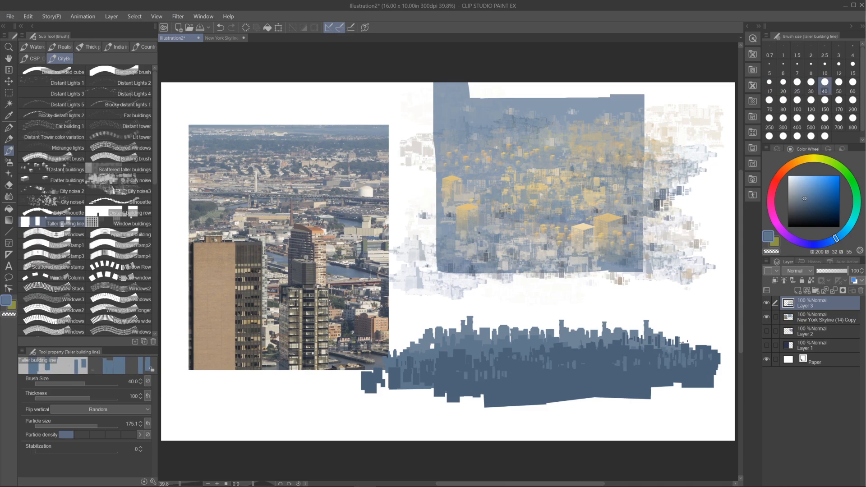
Texture the skyline silhouette with the City noise 2 brush and the City noise4 brush at size 300.
{"action": "left_click", "coordinate": [68, 191]}
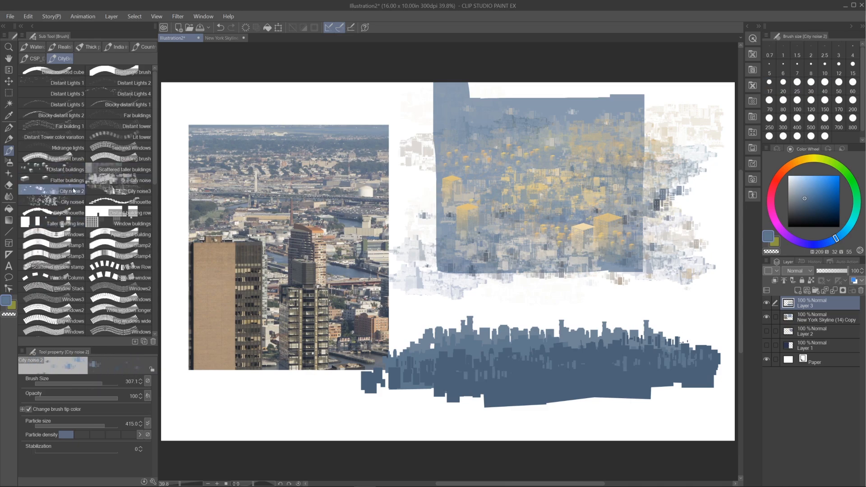
{"action": "mouse_move", "coordinate": [487, 376]}
{"action": "left_mouse_down"}
{"action": "mouse_move", "coordinate": [673, 386]}
{"action": "mouse_move", "coordinate": [642, 373]}
{"action": "mouse_move", "coordinate": [611, 383]}
{"action": "mouse_move", "coordinate": [632, 389]}
{"action": "mouse_move", "coordinate": [702, 372]}
{"action": "mouse_move", "coordinate": [589, 360]}
{"action": "mouse_move", "coordinate": [675, 347]}
{"action": "left_mouse_up"}
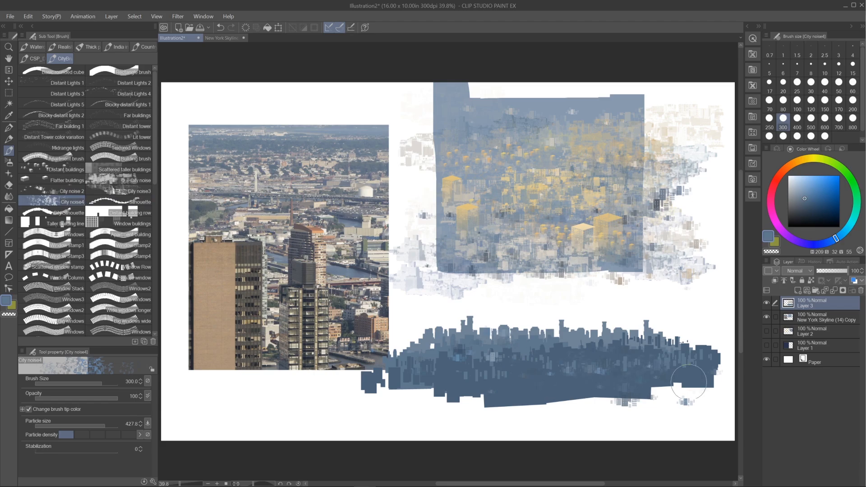
{"action": "left_click_drag", "start_coordinate": [553, 374], "coordinate": [392, 370]}
{"action": "left_click_drag", "start_coordinate": [594, 374], "coordinate": [704, 349]}
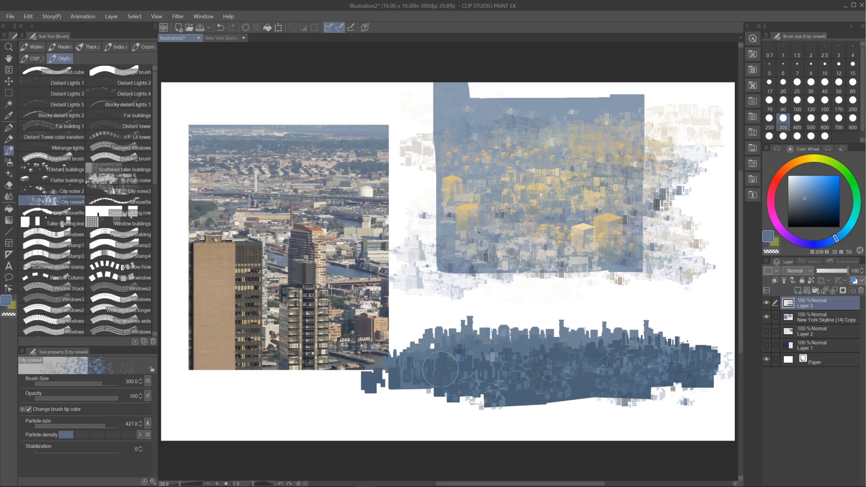
{"action": "left_click_drag", "start_coordinate": [440, 370], "coordinate": [320, 368]}
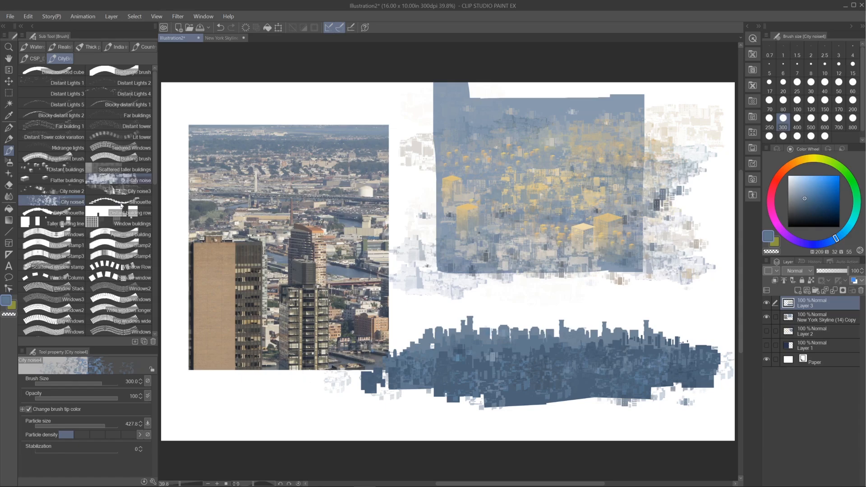
Paint darker blue towers along the skyline's lower edge with the Taller building line brush enlarged to size 150.
{"action": "left_click", "coordinate": [63, 223]}
{"action": "left_click", "coordinate": [811, 205]}
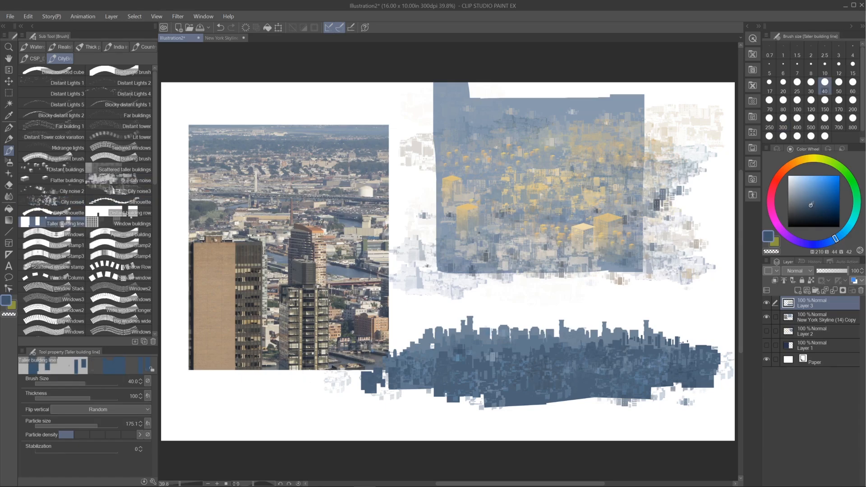
{"action": "key", "text": "bracketright"}
{"action": "key", "text": "bracketright"}
{"action": "key", "text": "bracketright"}
{"action": "key", "text": "bracketright"}
{"action": "key", "text": "bracketright"}
{"action": "key", "text": "bracketright"}
{"action": "key", "text": "bracketright"}
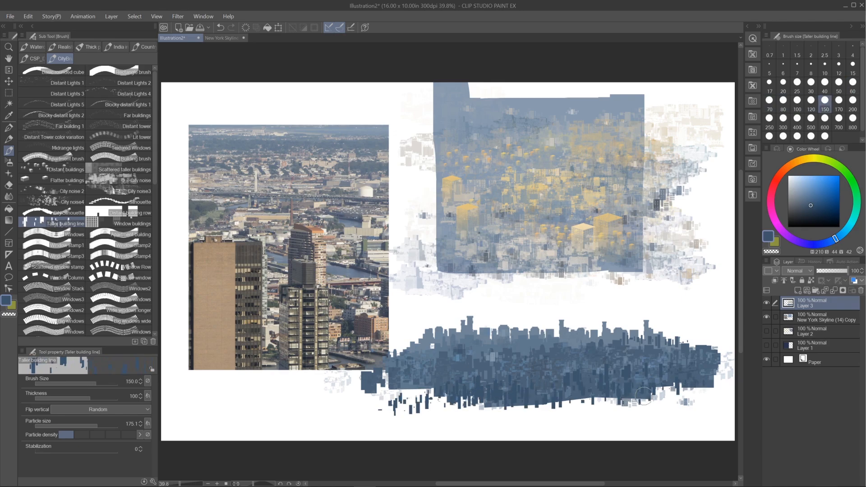
Switch to the Window buildings brush in a darker navy blue and enlarge it to size 200.
{"action": "left_click", "coordinate": [132, 223]}
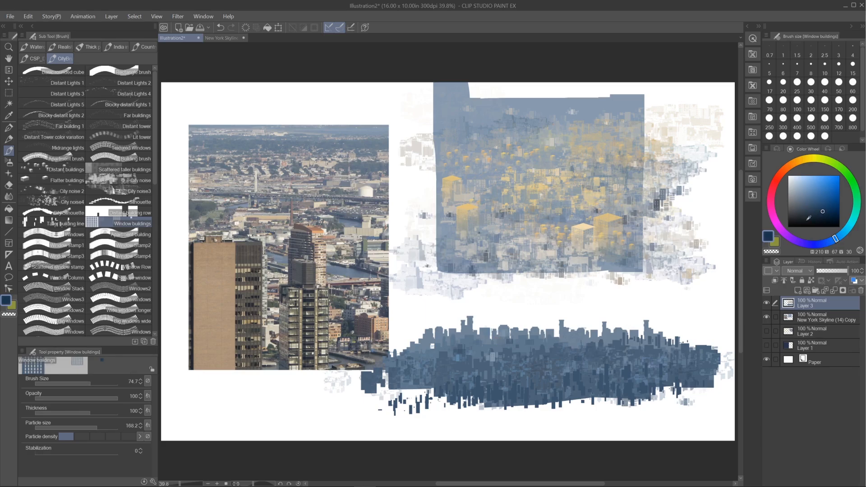
{"action": "key", "text": "bracketright"}
{"action": "key", "text": "bracketright"}
{"action": "key", "text": "bracketright"}
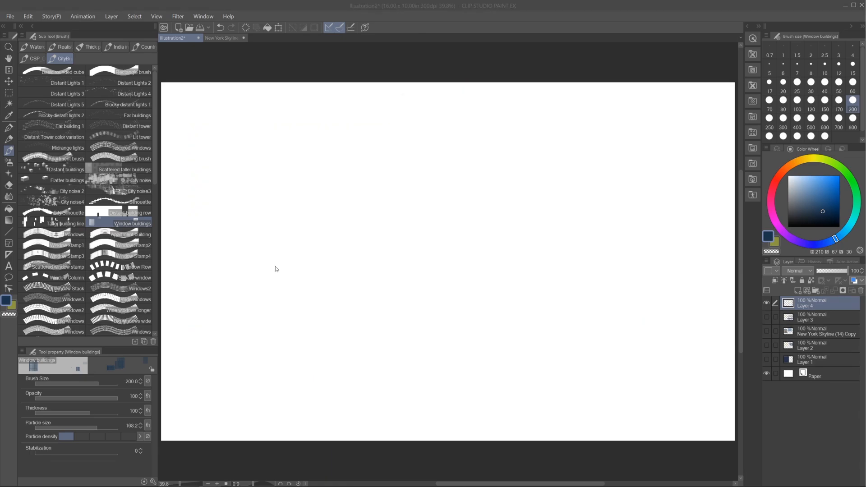
Stamp one window pattern each with the Windows, Apartment building and Window stamp1 brushes, side by side across the canvas's upper part.
{"action": "left_click", "coordinate": [53, 234]}
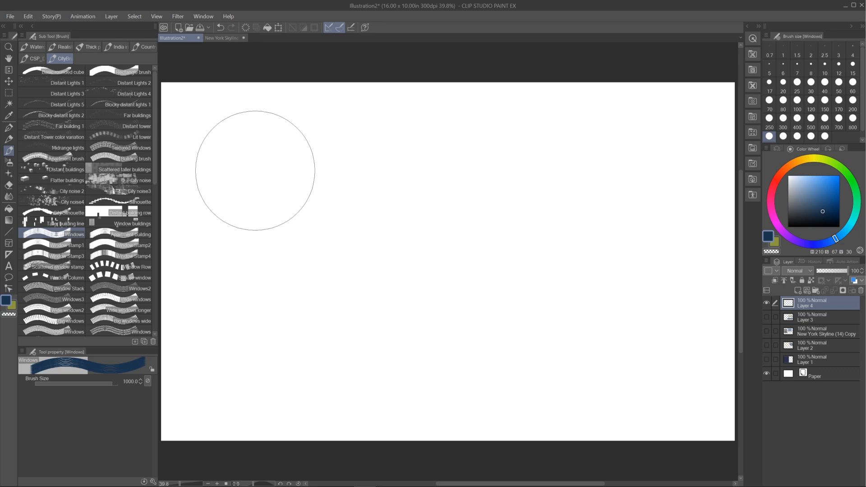
{"action": "left_click", "coordinate": [256, 169]}
{"action": "left_click", "coordinate": [123, 233]}
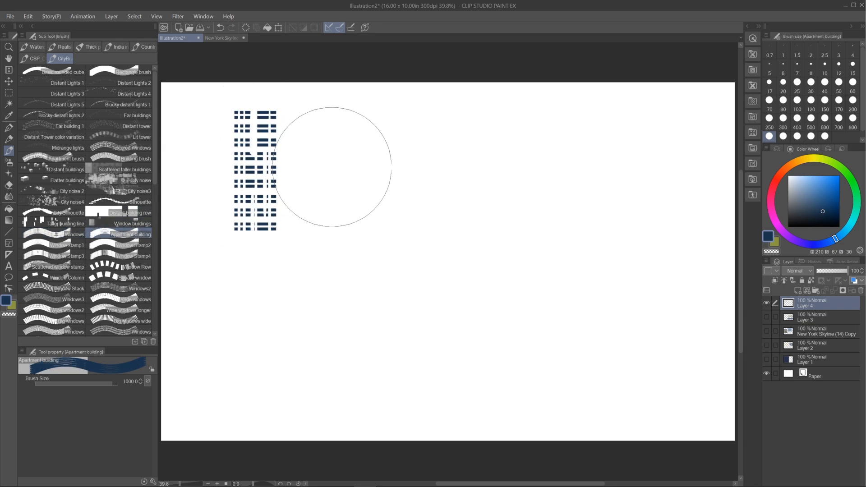
{"action": "left_click", "coordinate": [315, 167]}
{"action": "left_click", "coordinate": [67, 245]}
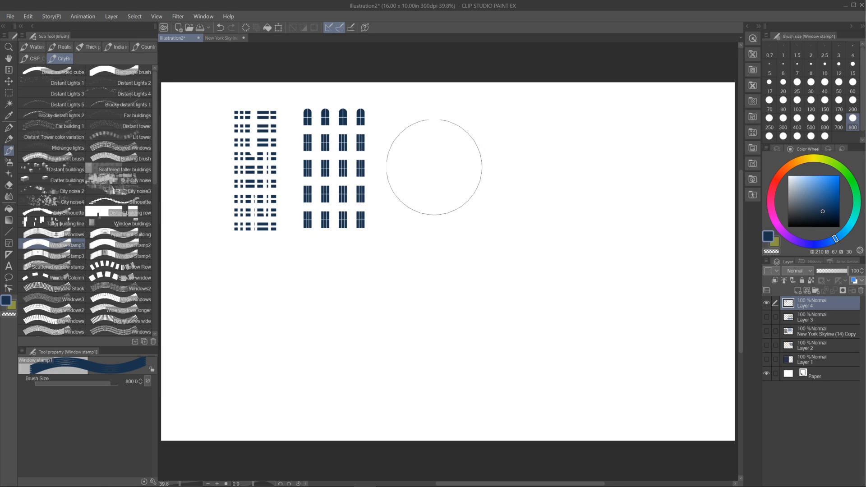
{"action": "left_click", "coordinate": [441, 165]}
Stamp a block of windows with the Window Stamp2 brush at size 1500 beside the arched window patterns.
{"action": "left_click", "coordinate": [118, 244]}
{"action": "left_click", "coordinate": [551, 189]}
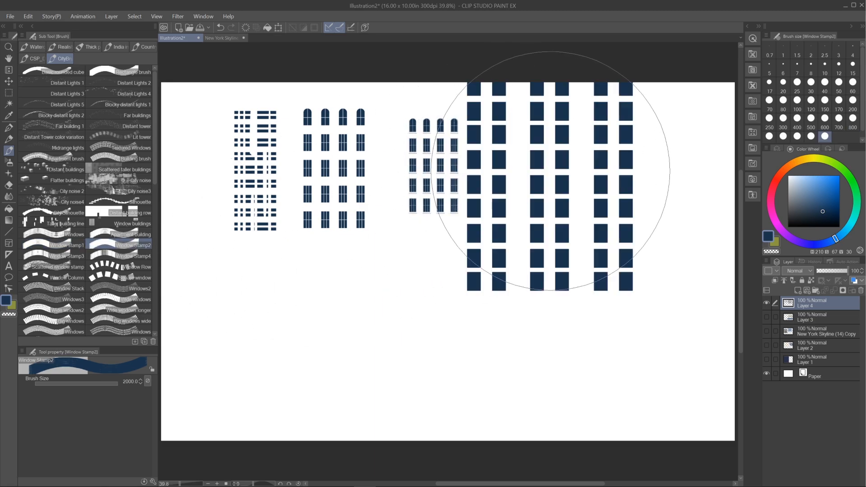
{"action": "key", "text": "ctrl+z"}
{"action": "key", "text": "["}
{"action": "left_click", "coordinate": [548, 185]}
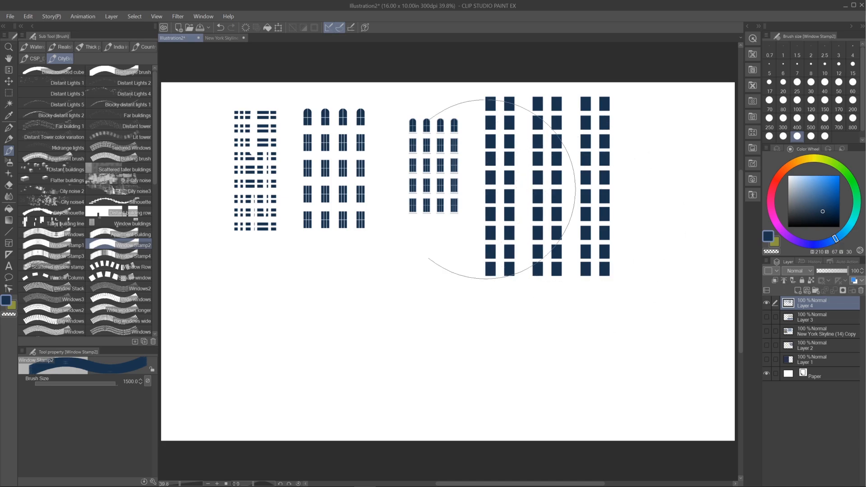
Stamp narrow window columns with the Window Stamp3 brush at size 1500 in the canvas's lower left area.
{"action": "left_click", "coordinate": [67, 256]}
{"action": "left_click", "coordinate": [253, 318]}
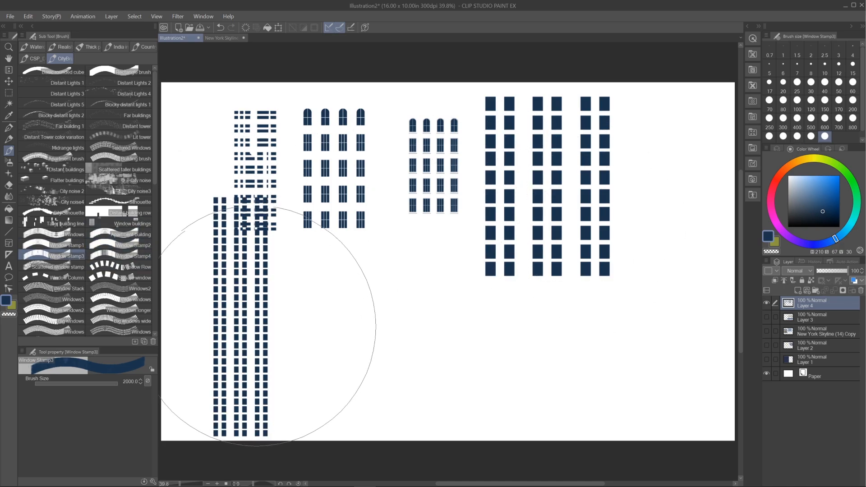
{"action": "key", "text": "ctrl+z"}
{"action": "key", "text": "bracketleft"}
{"action": "key", "text": "bracketleft"}
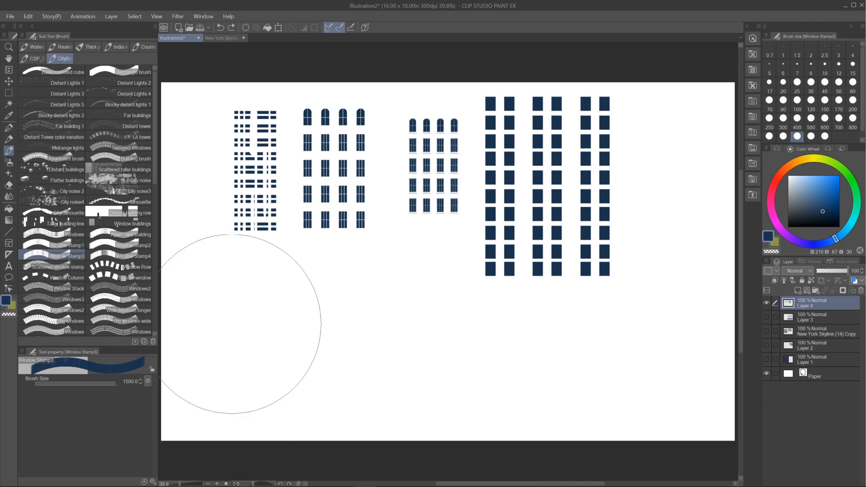
{"action": "left_click", "coordinate": [228, 331]}
Stamp a Window Stamp4 pattern beside the narrow columns and a Scattered window stamp pattern at size 1500 next to it.
{"action": "left_click", "coordinate": [133, 256]}
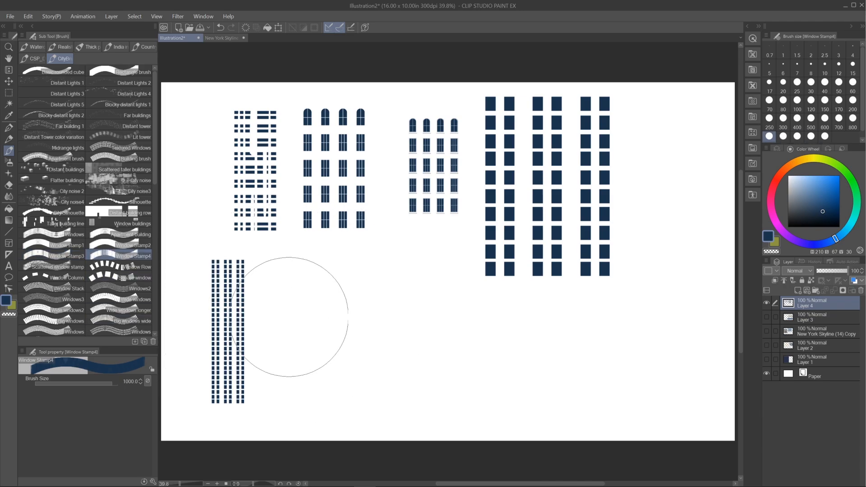
{"action": "left_click", "coordinate": [298, 321]}
{"action": "left_click", "coordinate": [58, 267]}
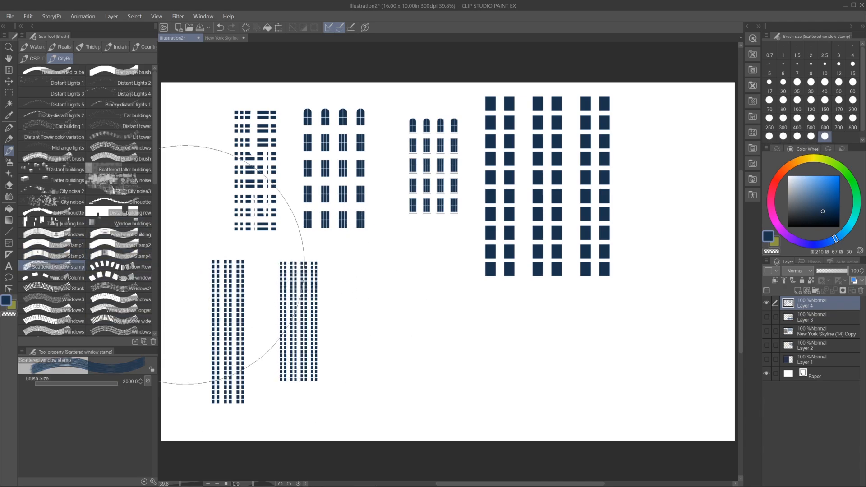
{"action": "left_click", "coordinate": [390, 318]}
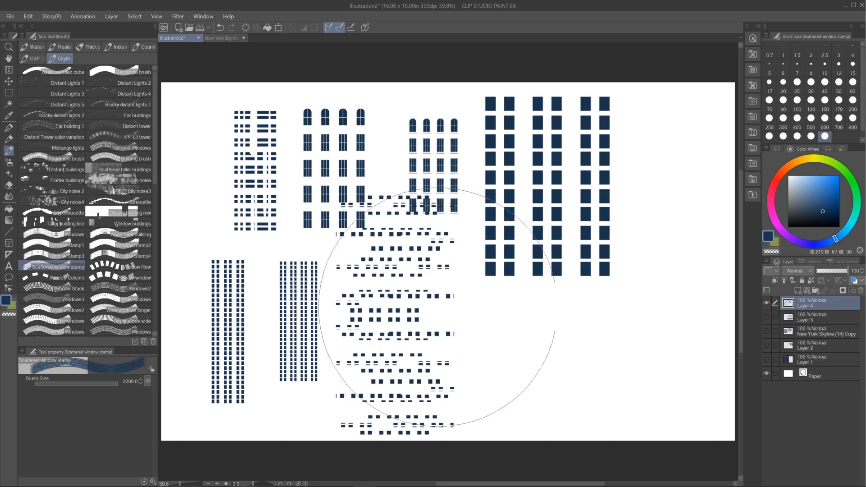
{"action": "key", "text": "ctrl+z"}
{"action": "key", "text": "bracketleft"}
{"action": "key", "text": "bracketleft"}
{"action": "left_click", "coordinate": [412, 323]}
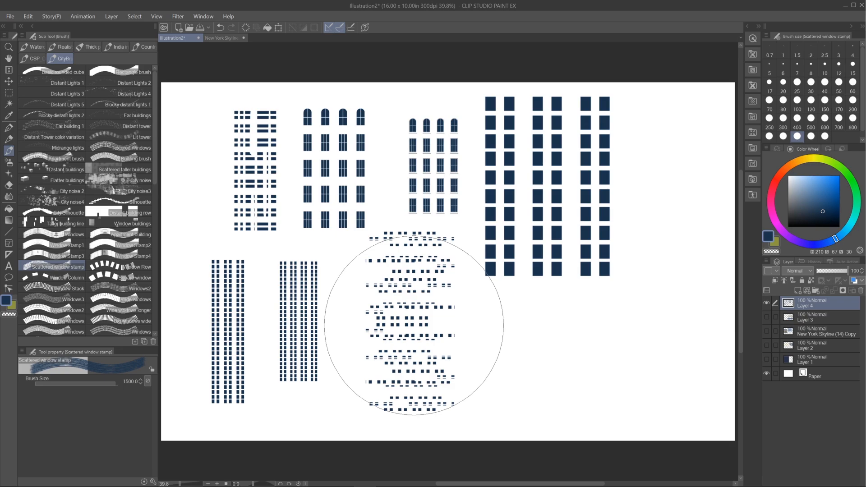
Hide Layer 4, add a new layer and paint a horizontal line of windows with the Window Row brush near the canvas top.
{"action": "left_click", "coordinate": [766, 303]}
{"action": "left_click", "coordinate": [797, 291]}
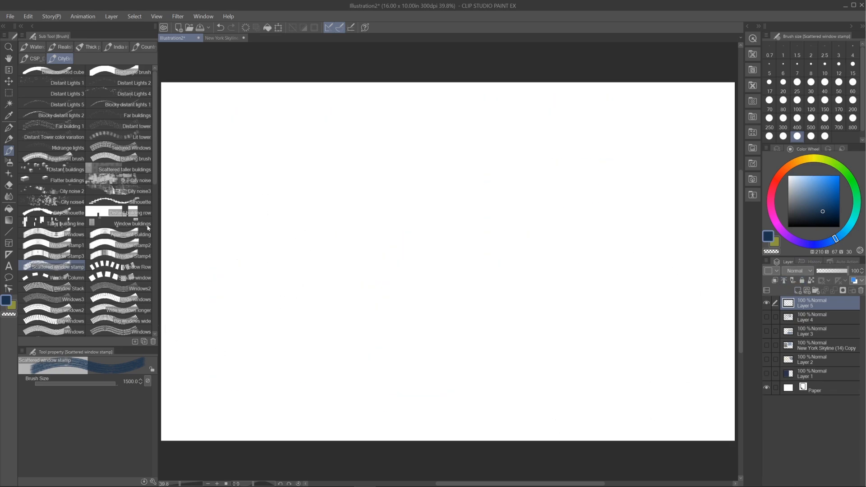
{"action": "left_click", "coordinate": [115, 268]}
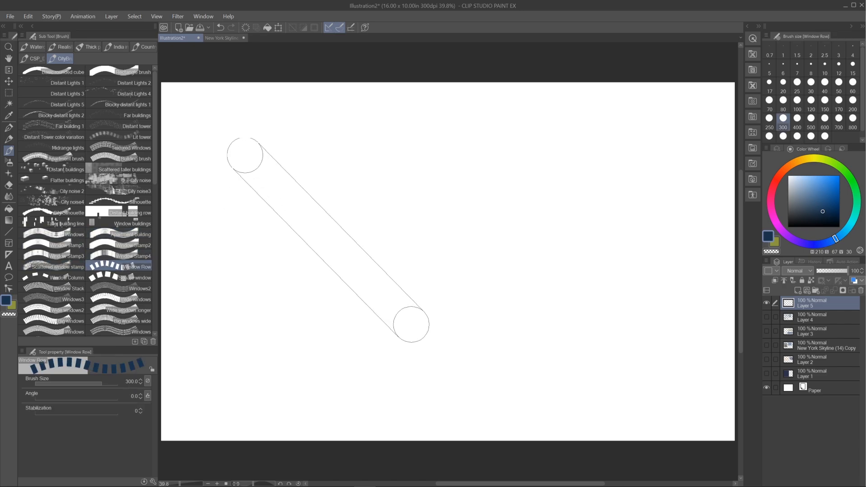
{"action": "left_click_drag", "start_coordinate": [244, 154], "coordinate": [548, 135]}
{"action": "key", "text": "ctrl+z"}
{"action": "left_click", "coordinate": [266, 133]}
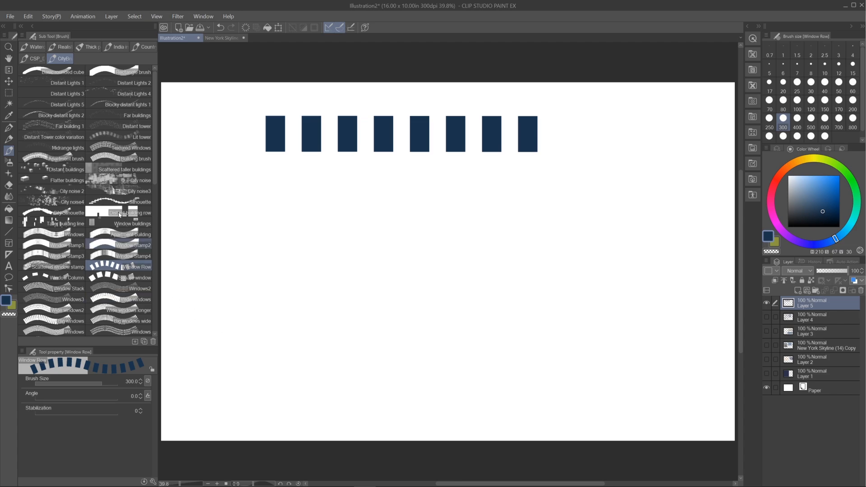
Paint a vertical line with the Window Column brush and a horizontal row of squares with the Square window brush below the window row.
{"action": "left_click", "coordinate": [63, 277]}
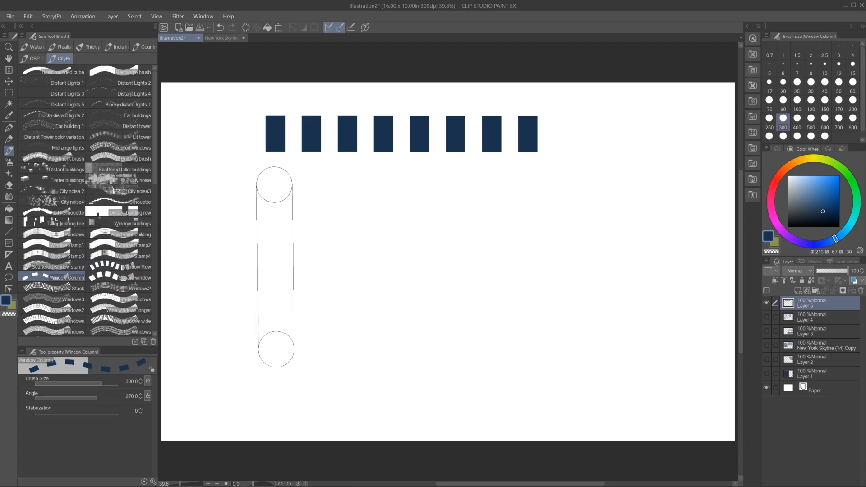
{"action": "left_click_drag", "start_coordinate": [275, 349], "coordinate": [275, 355]}
{"action": "left_click", "coordinate": [134, 277]}
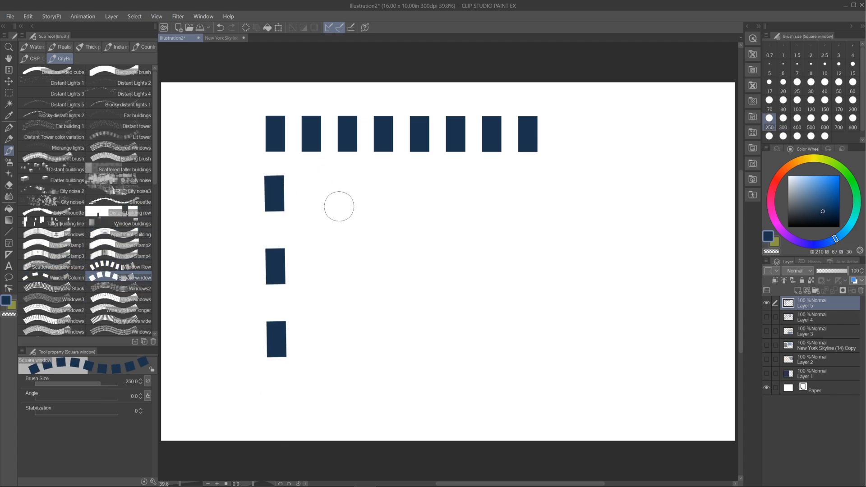
{"action": "left_click_drag", "start_coordinate": [424, 207], "coordinate": [617, 206]}
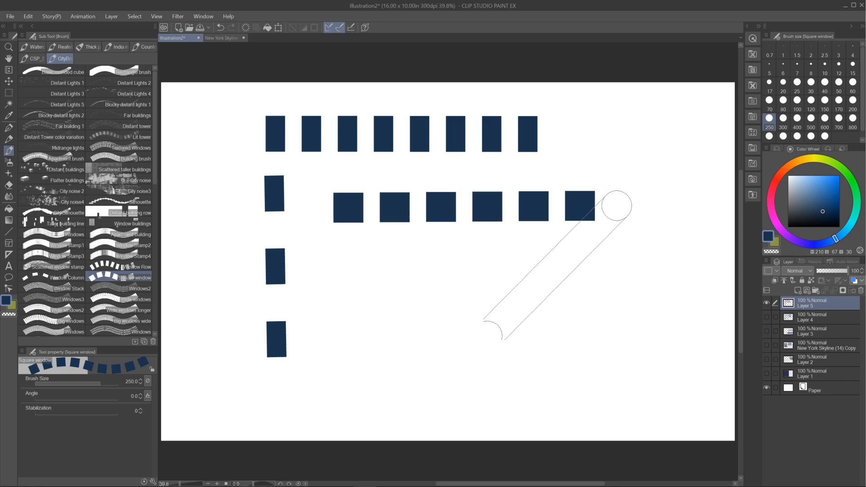
Paint three vertical window grids side by side in the lower canvas with the Window Stack, Windows2 and Windows3 brushes.
{"action": "left_click", "coordinate": [66, 288]}
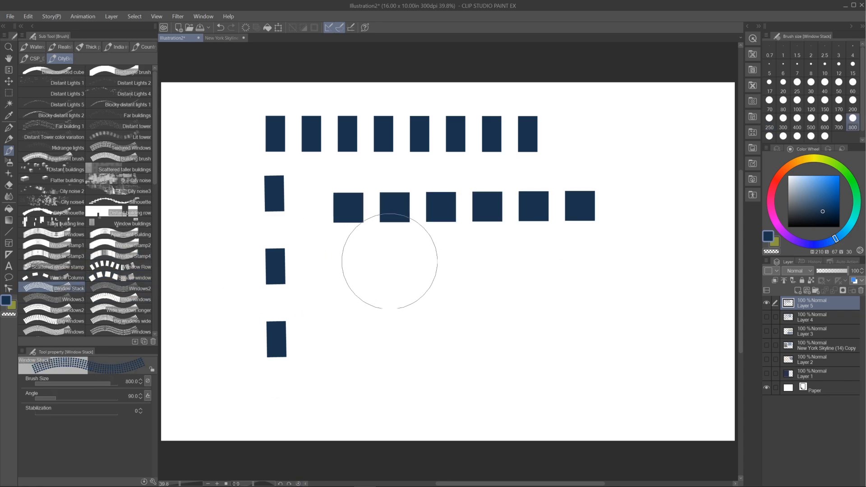
{"action": "left_click_drag", "start_coordinate": [386, 265], "coordinate": [387, 398]}
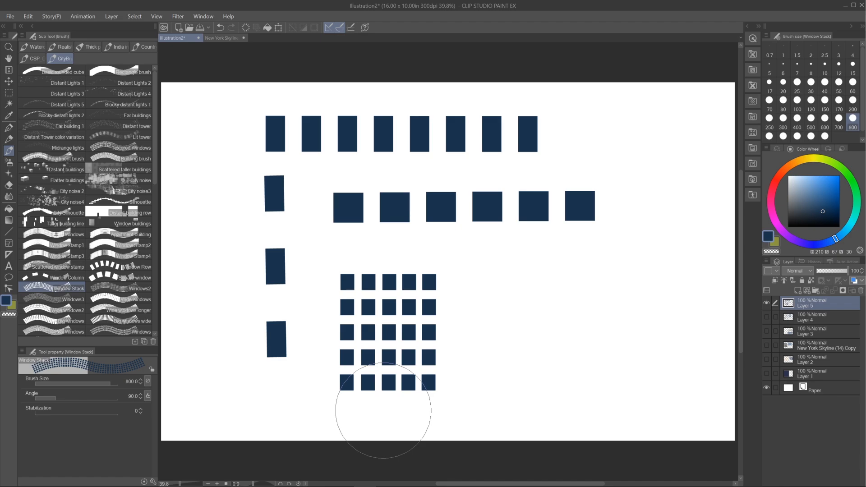
{"action": "left_click", "coordinate": [136, 291]}
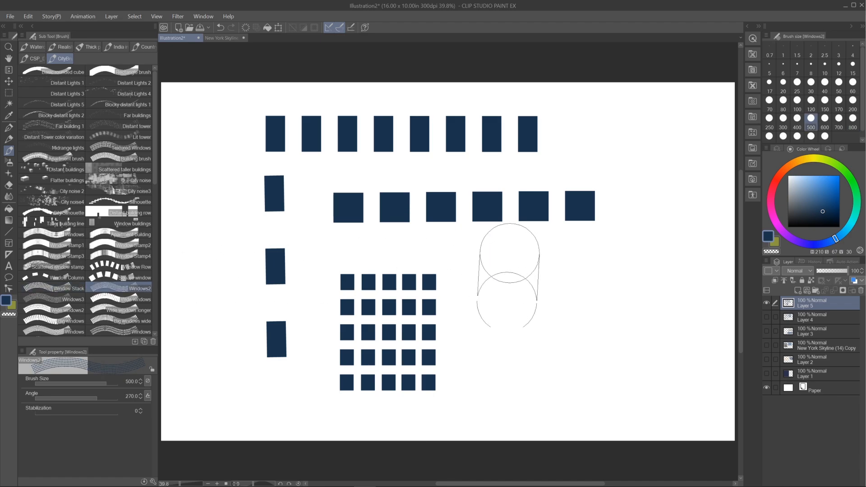
{"action": "left_click_drag", "start_coordinate": [508, 275], "coordinate": [507, 406]}
{"action": "left_click", "coordinate": [74, 299]}
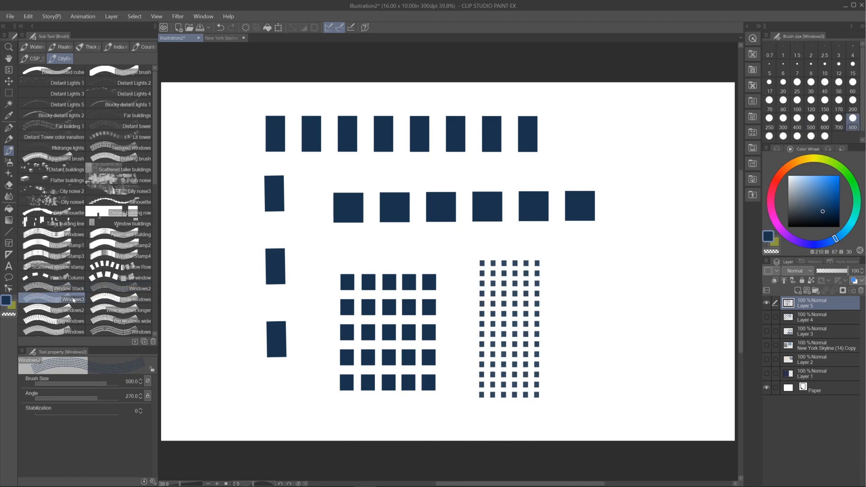
{"action": "left_click_drag", "start_coordinate": [619, 251], "coordinate": [618, 415]}
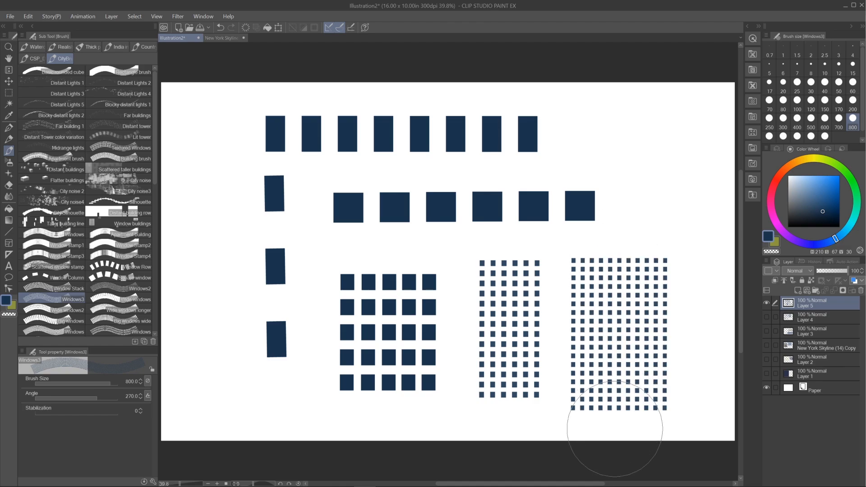
Hide Layer 5, add a new layer and paint one tall window grid with the Windows3 brush.
{"action": "left_click", "coordinate": [767, 303]}
{"action": "left_click", "coordinate": [797, 291]}
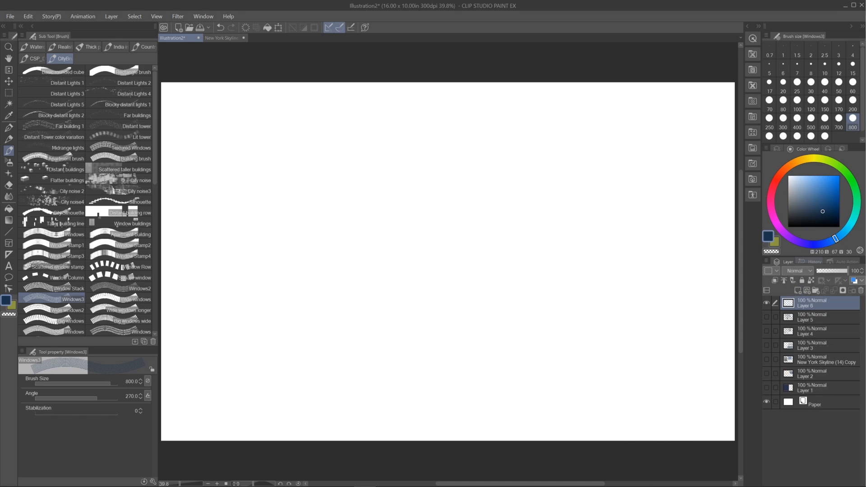
{"action": "left_click_drag", "start_coordinate": [515, 138], "coordinate": [516, 372]}
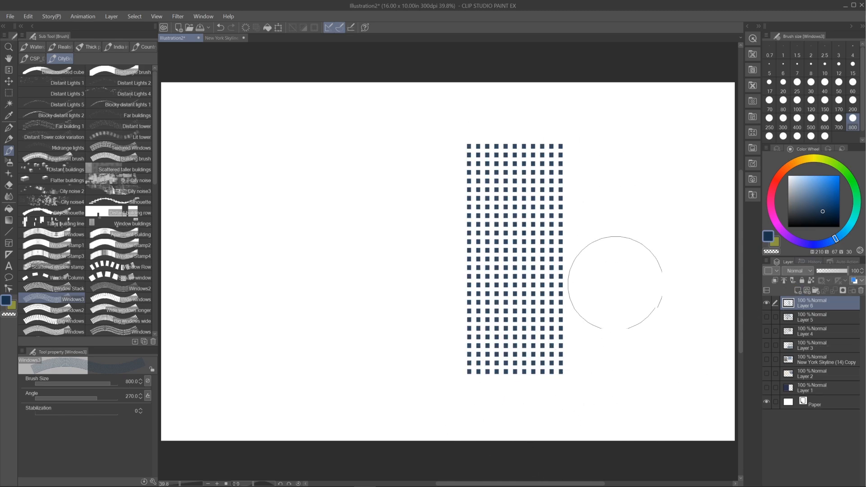
Select the tall window grid with a rectangle and distort it in perspective by moving its left corners inward vertically.
{"action": "key", "text": "o"}
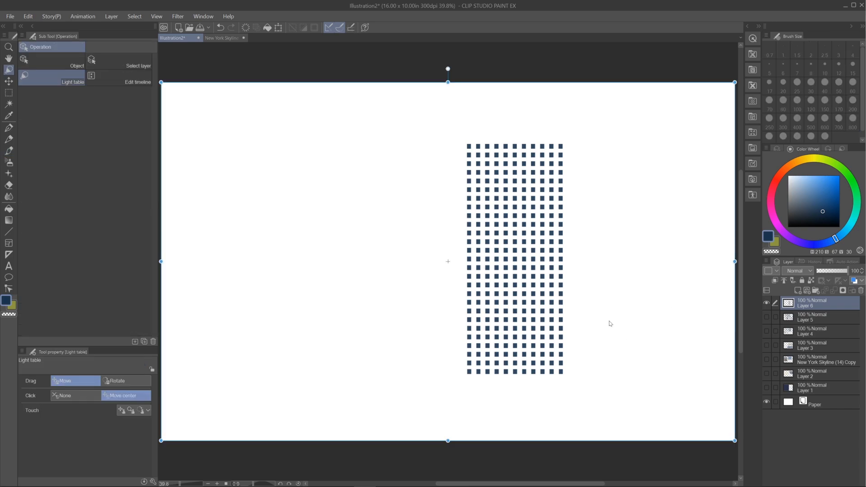
{"action": "left_click", "coordinate": [8, 92]}
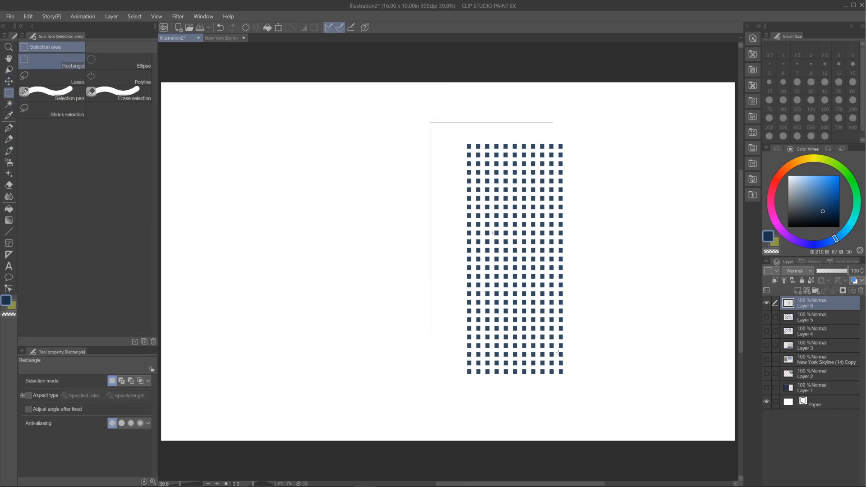
{"action": "left_click_drag", "start_coordinate": [558, 353], "coordinate": [581, 392]}
{"action": "left_click", "coordinate": [28, 16]}
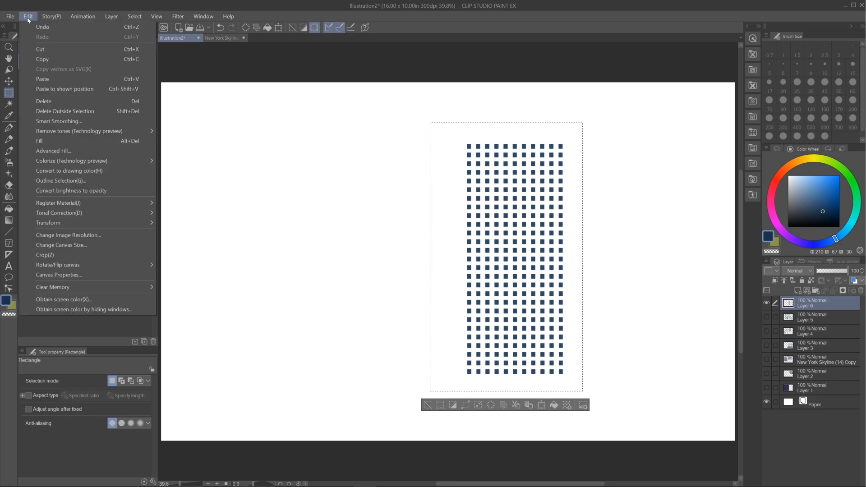
{"action": "mouse_move", "coordinate": [75, 224]}
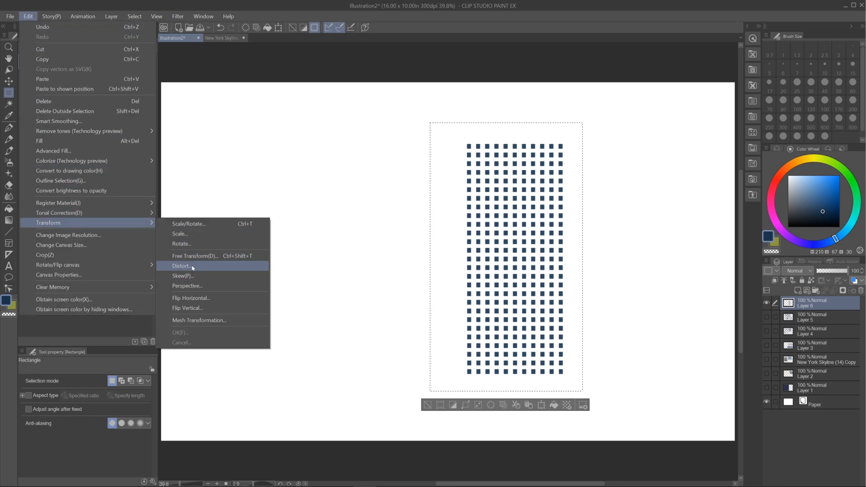
{"action": "left_click", "coordinate": [212, 266]}
{"action": "left_click_drag", "start_coordinate": [441, 158], "coordinate": [441, 159]}
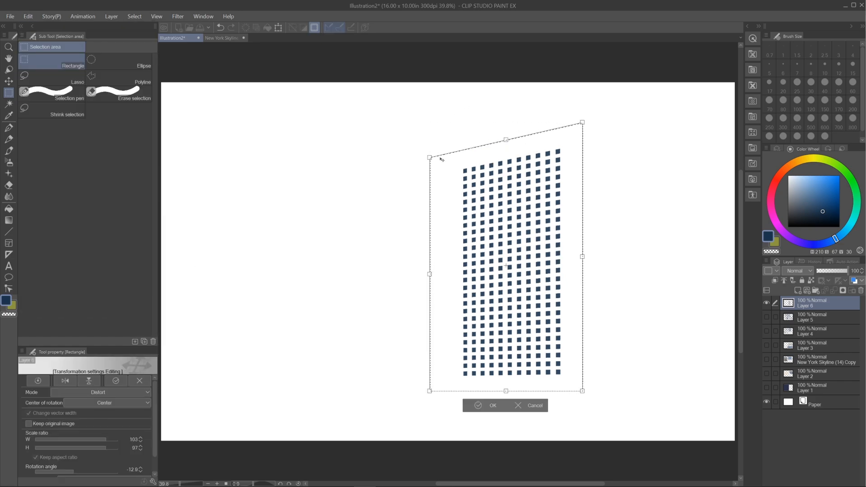
{"action": "left_click_drag", "start_coordinate": [429, 265], "coordinate": [429, 260]}
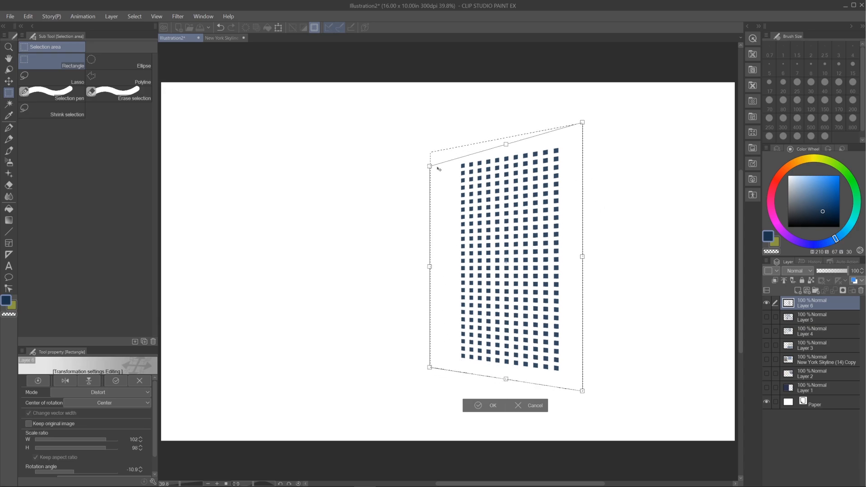
{"action": "left_click_drag", "start_coordinate": [439, 169], "coordinate": [439, 169]}
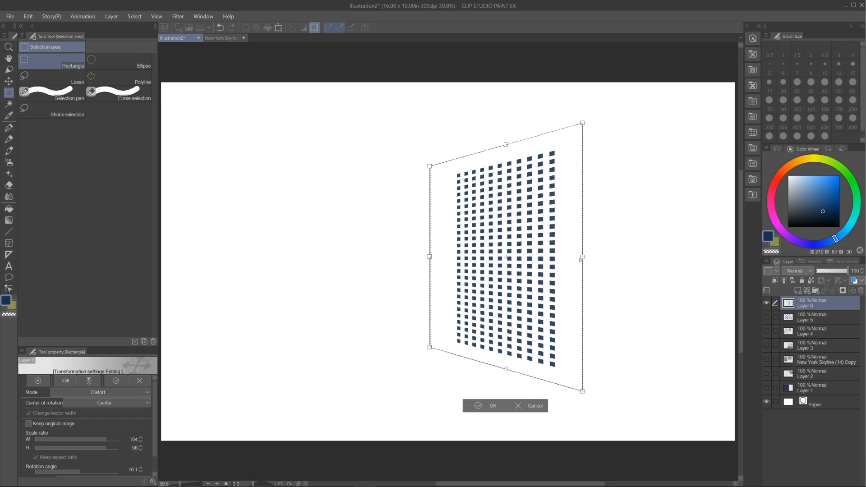
Narrow the distorted grid by pulling its right corners inward, straighten its vertical edges and apply the transformation.
{"action": "left_click_drag", "start_coordinate": [582, 390], "coordinate": [560, 384]}
{"action": "left_click_drag", "start_coordinate": [583, 123], "coordinate": [561, 129]}
{"action": "left_click_drag", "start_coordinate": [558, 384], "coordinate": [554, 383]}
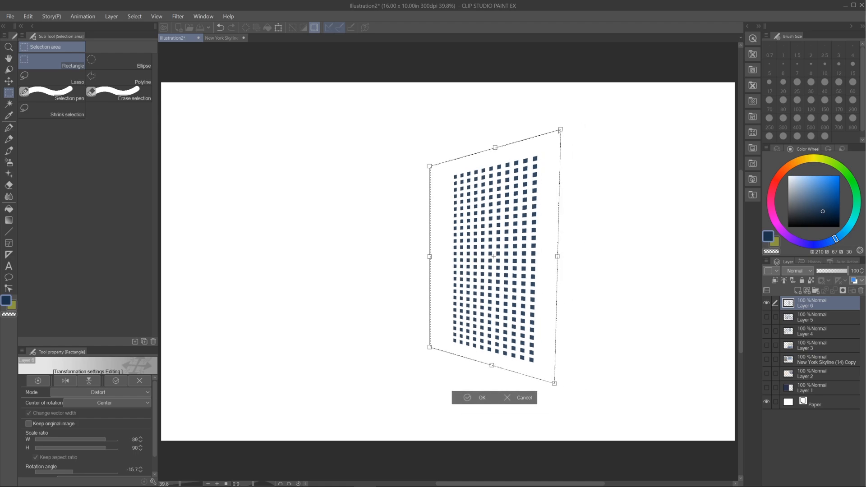
{"action": "left_click_drag", "start_coordinate": [560, 129], "coordinate": [557, 131]}
{"action": "left_click_drag", "start_coordinate": [430, 166], "coordinate": [434, 165]}
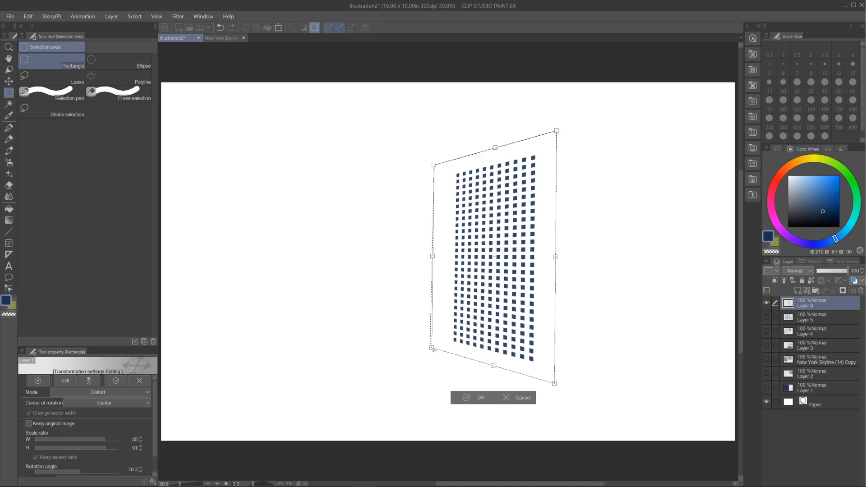
{"action": "left_click_drag", "start_coordinate": [432, 347], "coordinate": [434, 349]}
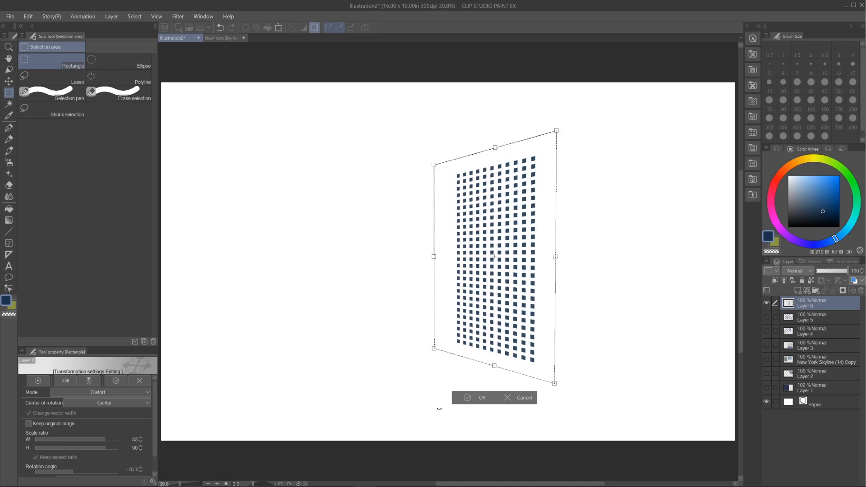
{"action": "key", "text": "Return"}
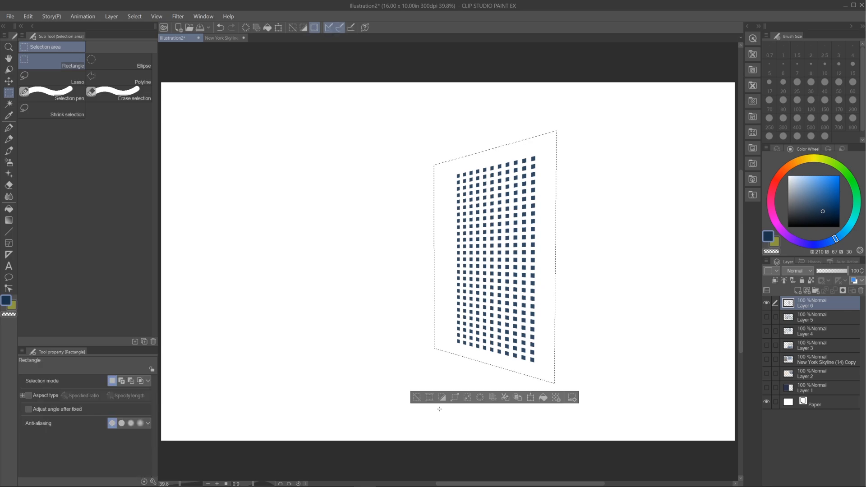
Deselect the distorted grid and paint a vertical two-column window grid in the left canvas area with the Wide windows brush at size 600.
{"action": "key", "text": "ctrl+d"}
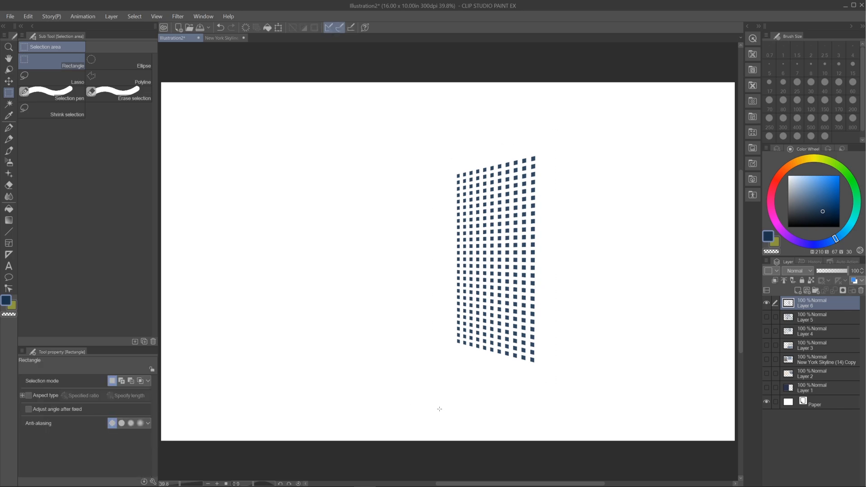
{"action": "left_click", "coordinate": [9, 150]}
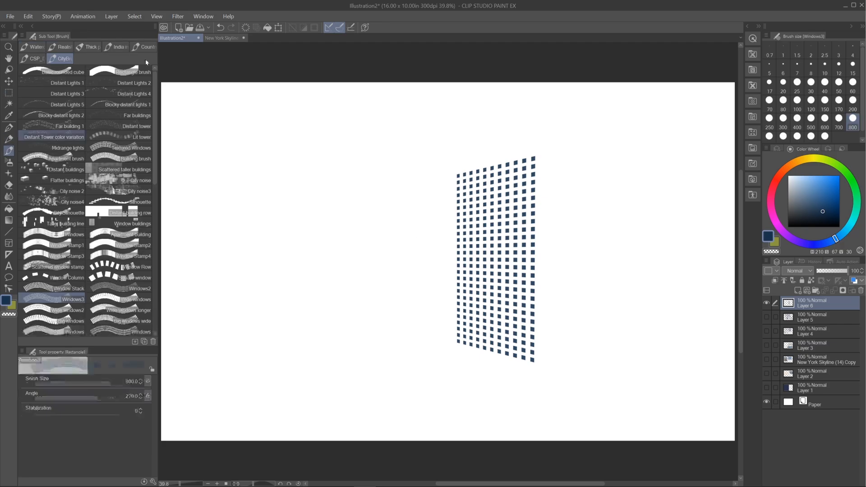
{"action": "left_click", "coordinate": [123, 298]}
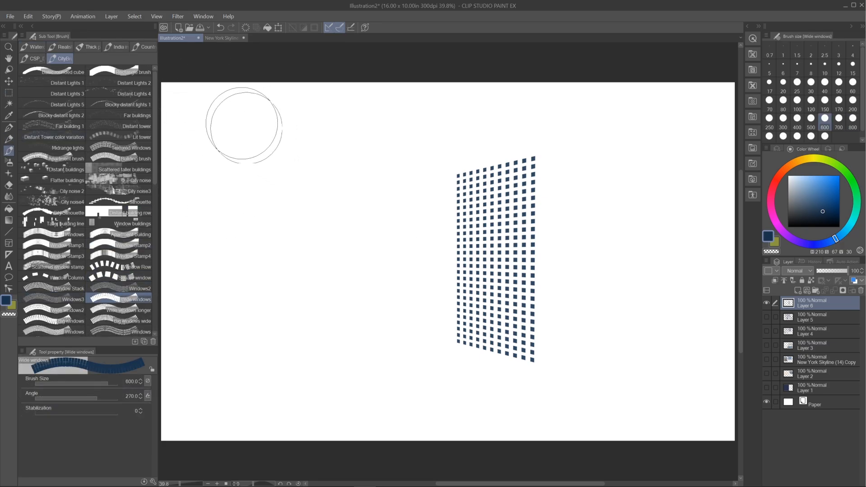
{"action": "left_click", "coordinate": [242, 221]}
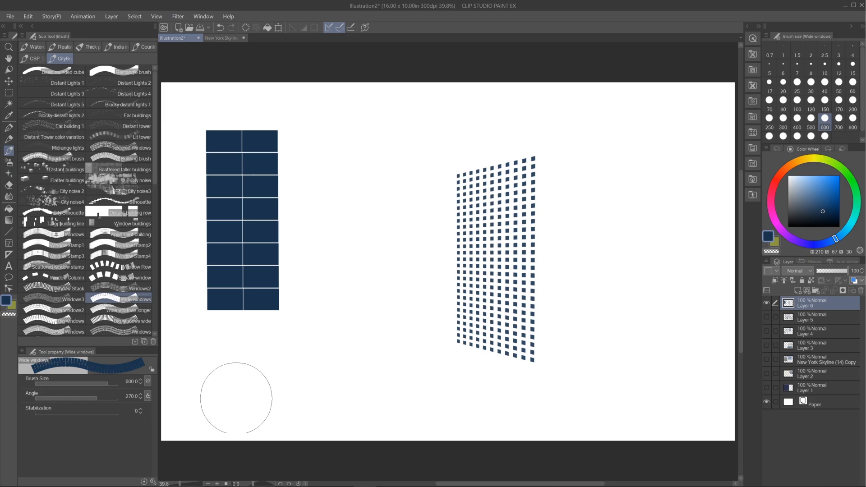
Paint a three-column vertical window grid beside the two-column one with the Wide windows2 brush at size 700.
{"action": "left_click", "coordinate": [53, 309]}
{"action": "key", "text": "bracketleft"}
{"action": "key", "text": "bracketleft"}
{"action": "key", "text": "bracketleft"}
{"action": "key", "text": "bracketleft"}
{"action": "key", "text": "bracketleft"}
{"action": "key", "text": "bracketleft"}
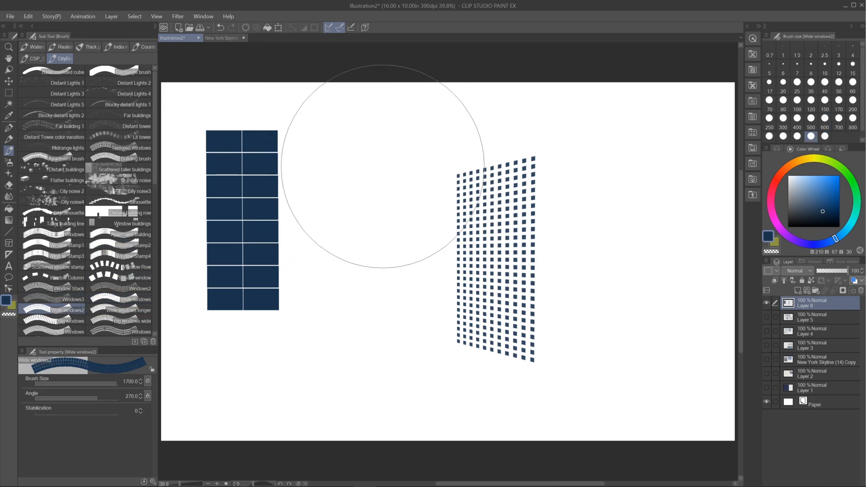
{"action": "left_click_drag", "start_coordinate": [334, 121], "coordinate": [338, 359]}
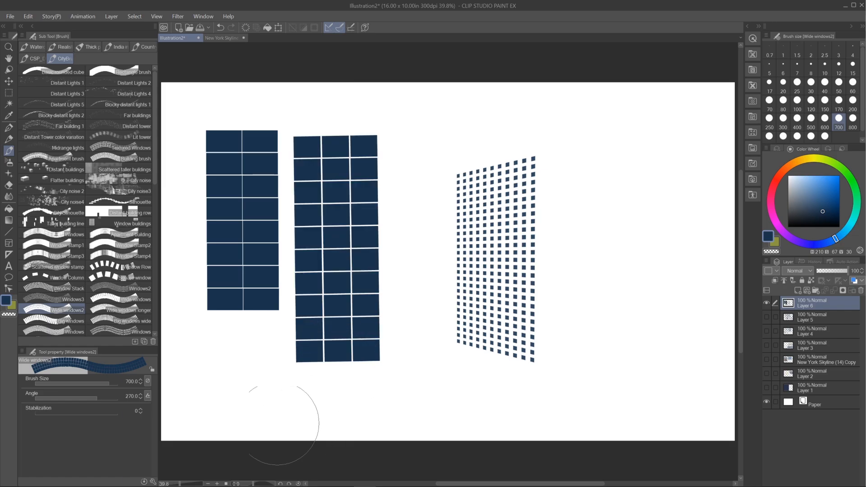
Paint a dense vertical window grid to the right of the distorted grid with a reduced Wide windows longer brush.
{"action": "left_click", "coordinate": [119, 310]}
{"action": "key", "text": "bracketleft"}
{"action": "key", "text": "bracketleft"}
{"action": "key", "text": "bracketleft"}
{"action": "key", "text": "bracketleft"}
{"action": "key", "text": "bracketleft"}
{"action": "key", "text": "bracketleft"}
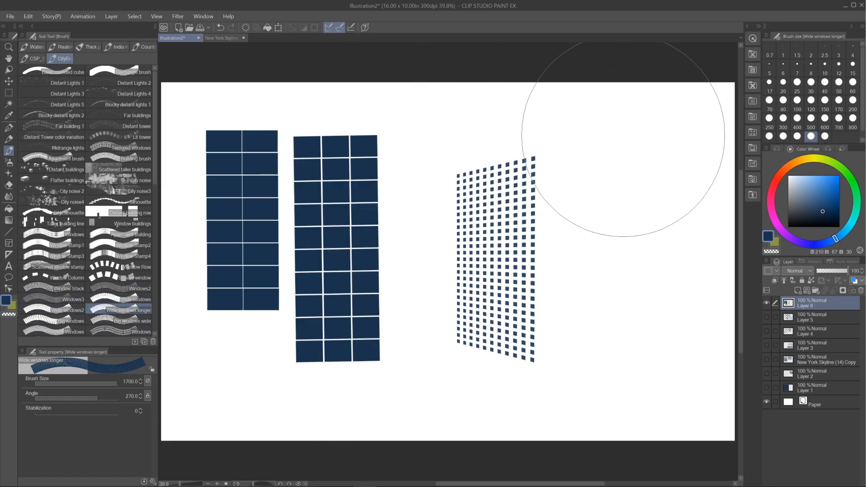
{"action": "left_click_drag", "start_coordinate": [589, 126], "coordinate": [591, 375]}
Choose the Big windows brush, hide Layer 6 and add a new layer.
{"action": "left_click", "coordinate": [67, 320]}
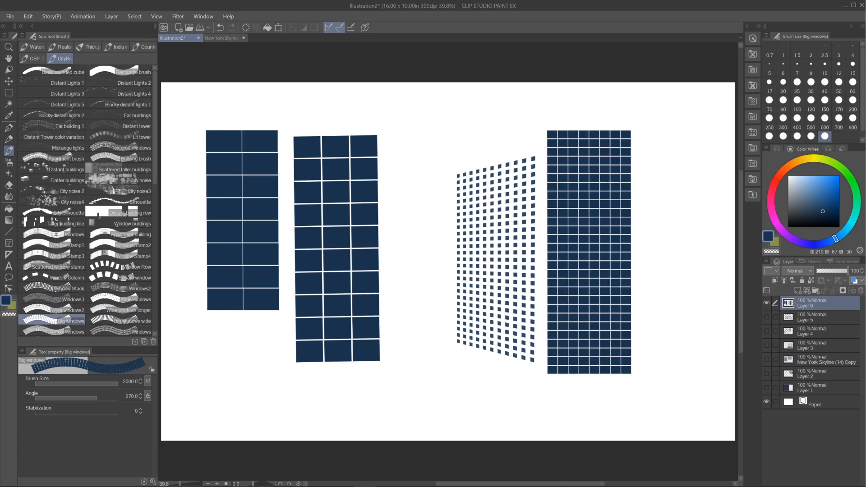
{"action": "left_click", "coordinate": [766, 303]}
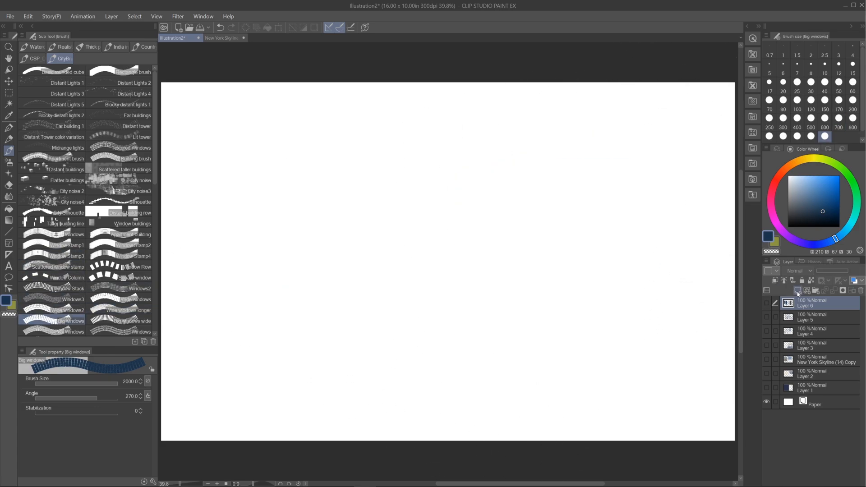
{"action": "left_click", "coordinate": [798, 291]}
Paint a vertical four-column window grid near the canvas's right edge with the Big windows brush at size 600.
{"action": "key", "text": "bracketleft"}
{"action": "key", "text": "bracketleft"}
{"action": "key", "text": "bracketleft"}
{"action": "key", "text": "bracketleft"}
{"action": "key", "text": "bracketleft"}
{"action": "key", "text": "bracketleft"}
{"action": "key", "text": "bracketleft"}
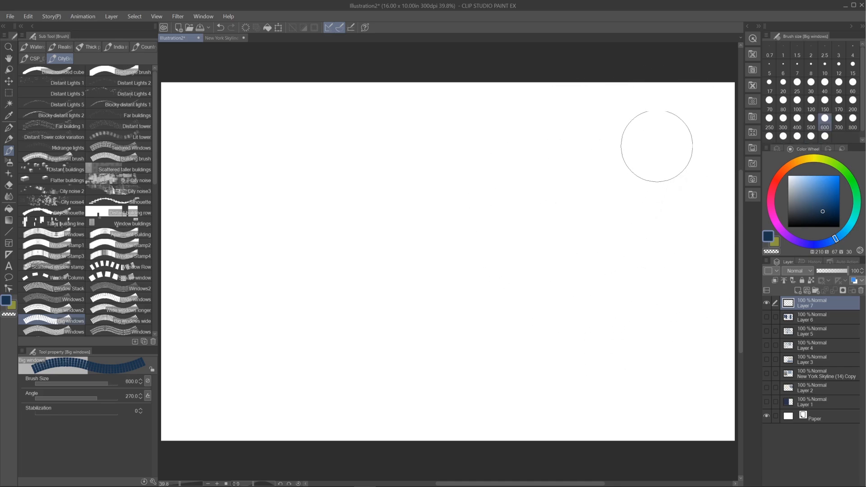
{"action": "left_click_drag", "start_coordinate": [659, 227], "coordinate": [657, 330]}
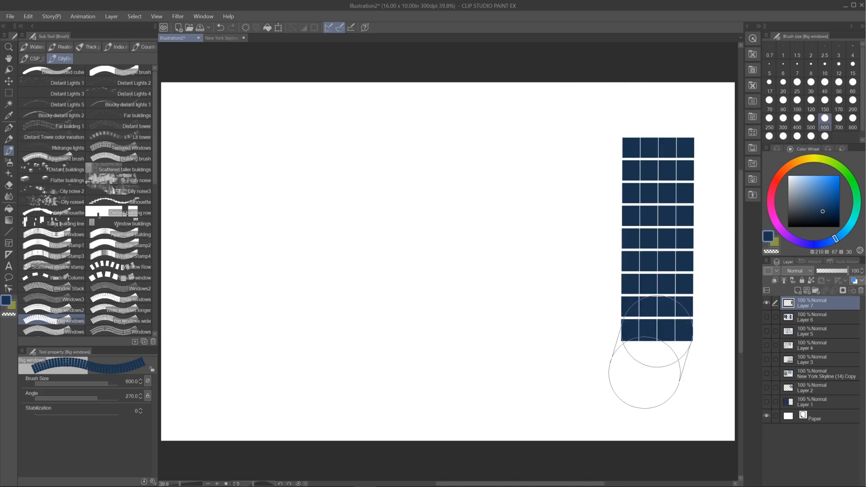
Paint a vertical stack of spaced window rows left of the four-column grid with the Big windows wide brush at size 500, redoing the first stroke.
{"action": "left_click", "coordinate": [120, 320]}
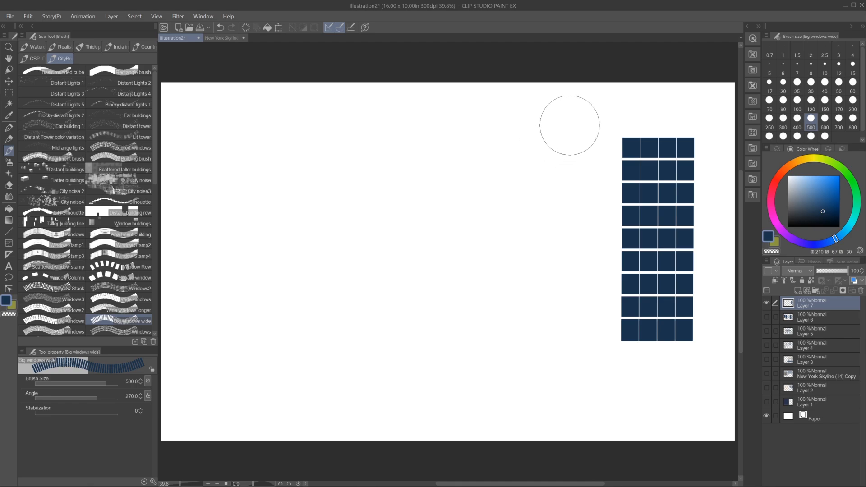
{"action": "left_click_drag", "start_coordinate": [568, 122], "coordinate": [562, 335]}
{"action": "key", "text": "ctrl+z"}
{"action": "left_click_drag", "start_coordinate": [563, 116], "coordinate": [559, 351]}
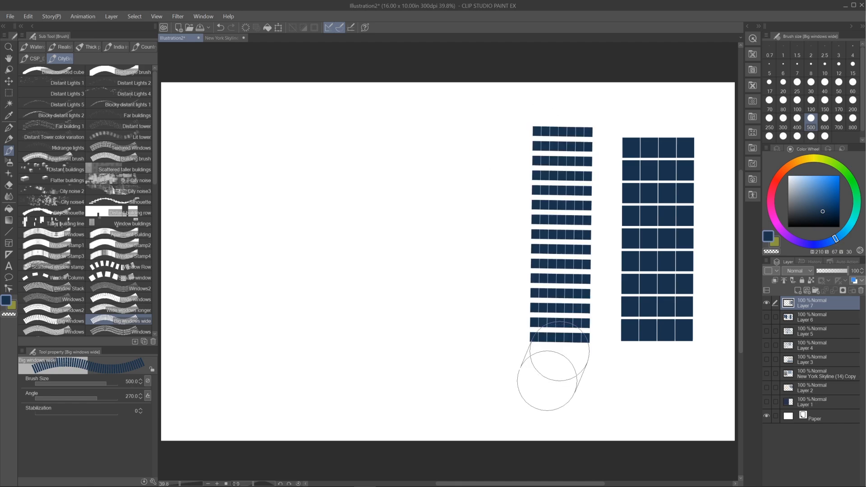
Paint a tall, dense window grid in the middle of the canvas with the Windows brush below Big windows at size 700.
{"action": "left_click", "coordinate": [71, 330]}
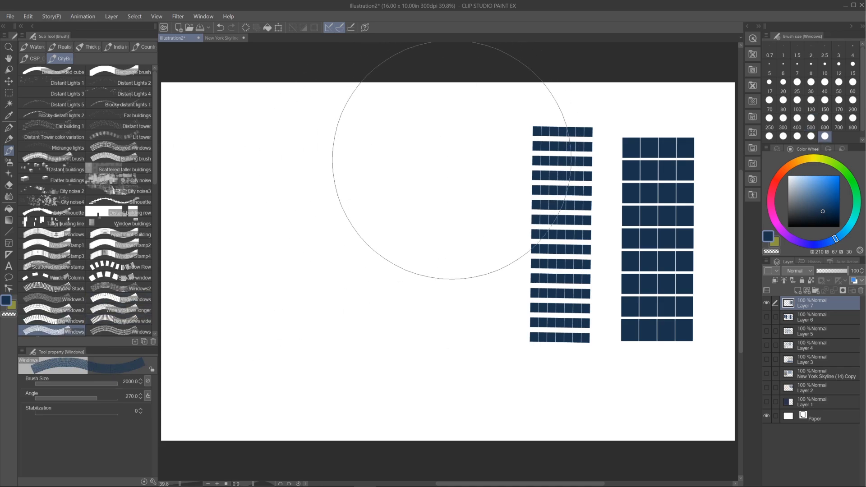
{"action": "key", "text": "bracketleft"}
{"action": "key", "text": "bracketleft"}
{"action": "key", "text": "bracketleft"}
{"action": "key", "text": "bracketleft"}
{"action": "key", "text": "bracketleft"}
{"action": "key", "text": "bracketleft"}
{"action": "mouse_move", "coordinate": [459, 124]}
{"action": "left_mouse_down"}
{"action": "mouse_move", "coordinate": [470, 362]}
{"action": "mouse_move", "coordinate": [454, 218]}
{"action": "mouse_move", "coordinate": [464, 396]}
{"action": "mouse_move", "coordinate": [458, 393]}
{"action": "left_mouse_up"}
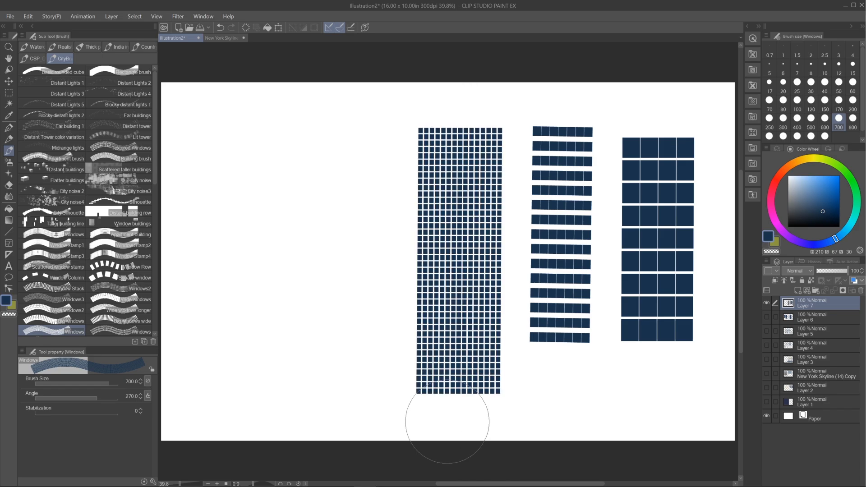
Paint three narrow window columns left of the dense grid with the grouped Windows brush, undoing the oversized stroke and reducing the size to 700.
{"action": "left_click", "coordinate": [121, 331]}
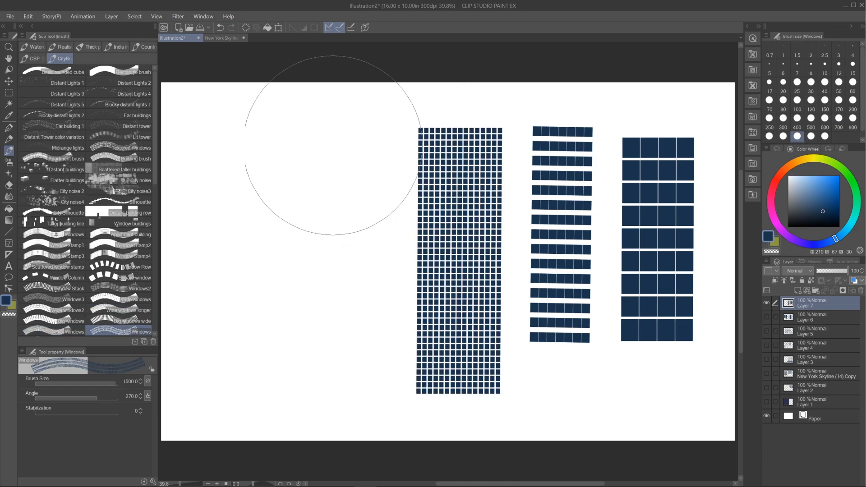
{"action": "left_click_drag", "start_coordinate": [331, 142], "coordinate": [329, 474]}
{"action": "key", "text": "ctrl+z"}
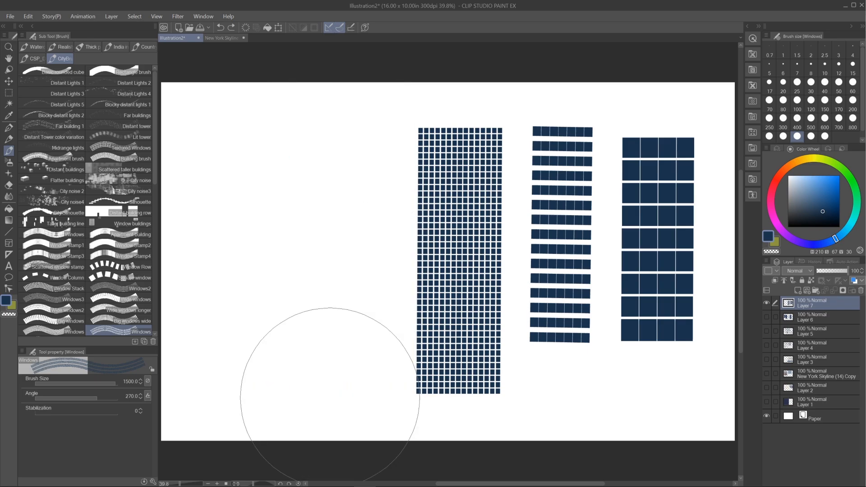
{"action": "key", "text": "bracketleft"}
{"action": "key", "text": "bracketleft"}
{"action": "key", "text": "bracketleft"}
{"action": "key", "text": "bracketleft"}
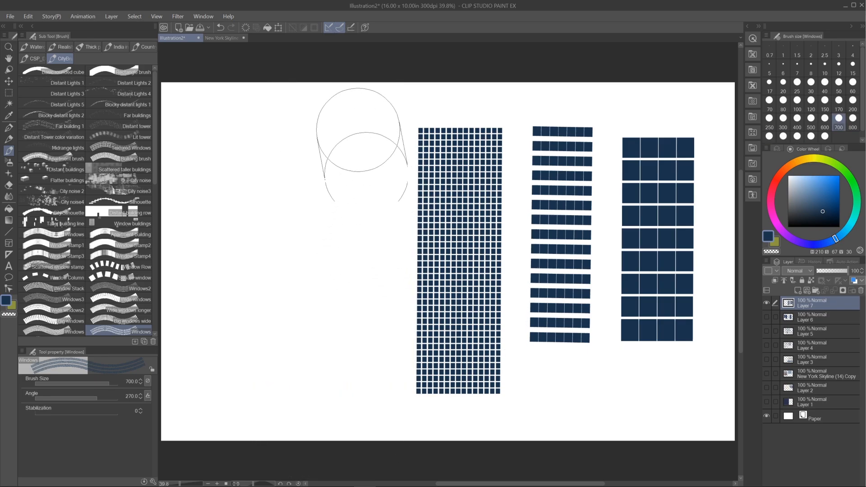
{"action": "left_click_drag", "start_coordinate": [366, 174], "coordinate": [360, 378]}
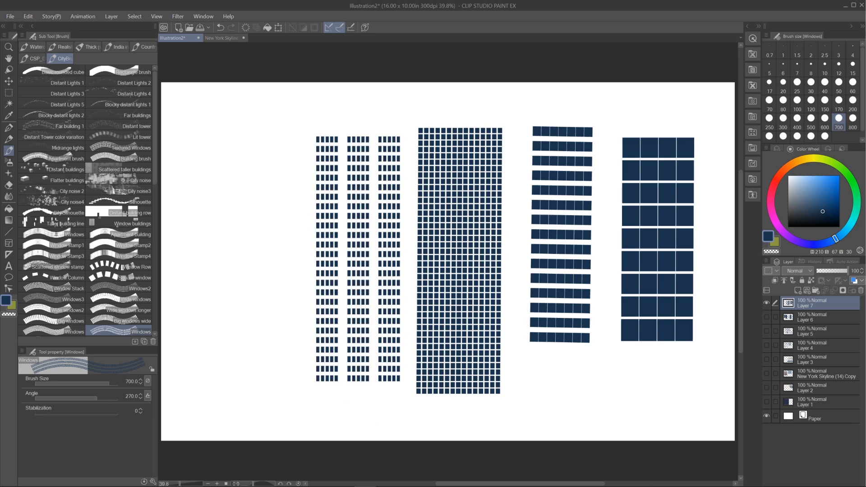
Try a vertical stroke in the left canvas area with the next Windows brush at size 1200, then undo it.
{"action": "scroll", "coordinate": [154, 145], "scroll_direction": "down", "scroll_amount": 5}
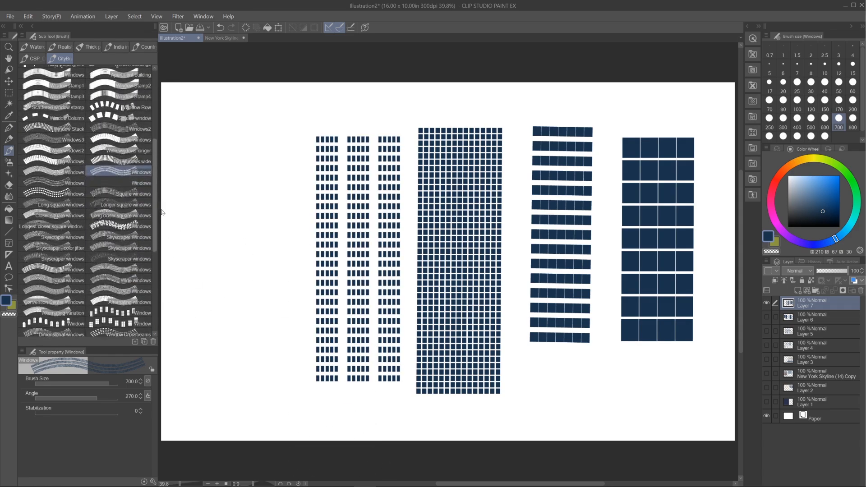
{"action": "left_click", "coordinate": [53, 182]}
{"action": "left_click_drag", "start_coordinate": [230, 136], "coordinate": [232, 386]}
{"action": "key", "text": "ctrl+z"}
Undo the window grid strokes painted on Layer 7.
{"action": "key", "text": "ctrl+z"}
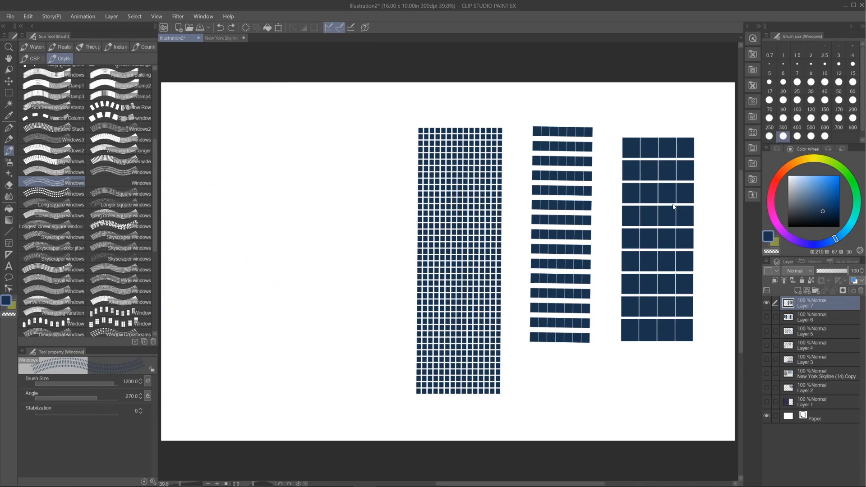
{"action": "key", "text": "ctrl+z"}
{"action": "key", "text": "ctrl+z"}
{"action": "key", "text": "ctrl+z"}
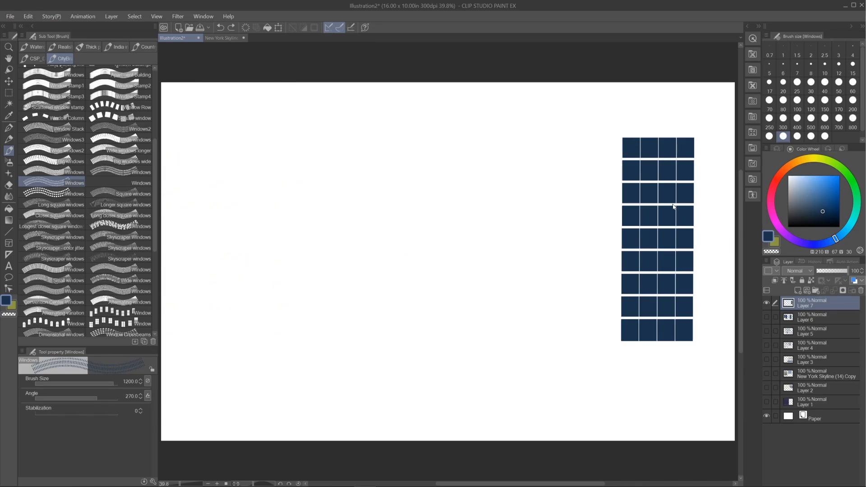
Try a vertical stroke with the particle-based Windows brush at particle size 1300, then undo it.
{"action": "left_click", "coordinate": [113, 182]}
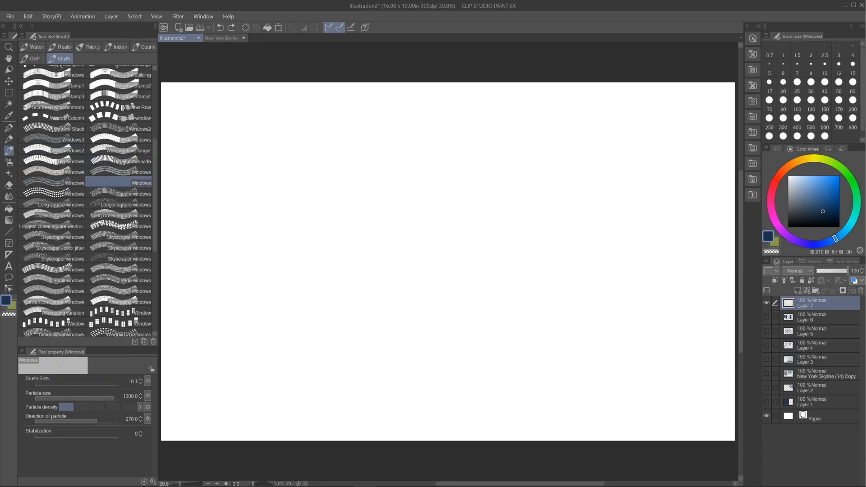
{"action": "left_click_drag", "start_coordinate": [326, 232], "coordinate": [326, 368]}
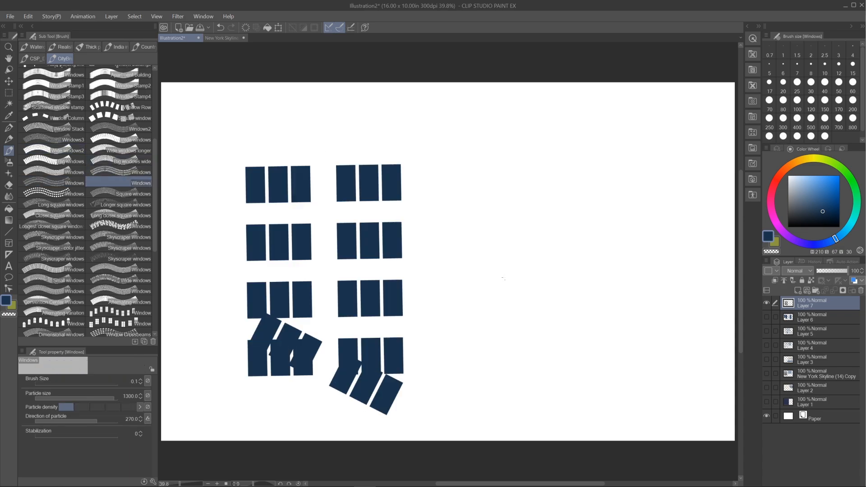
{"action": "key", "text": "ctrl+z"}
Try the Windows brush beside Square windows at size 1800, undo the stroke and reduce the brush size to 600.
{"action": "left_click", "coordinate": [55, 193]}
{"action": "left_click", "coordinate": [311, 360]}
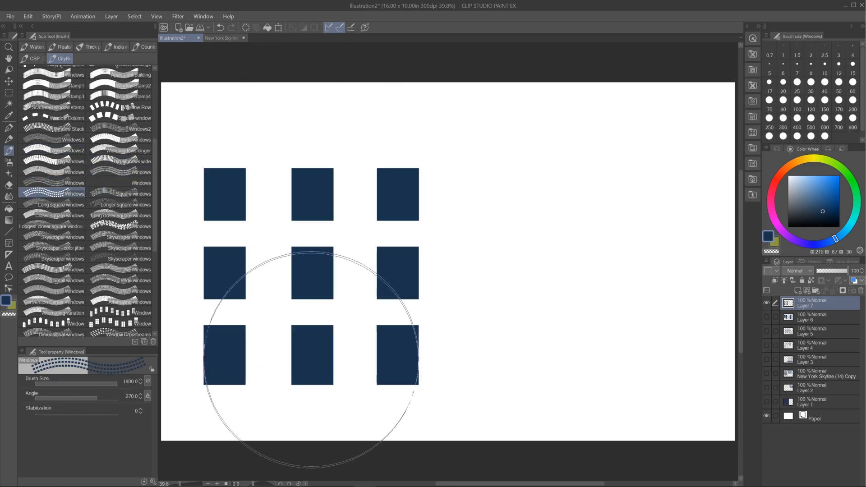
{"action": "key", "text": "ctrl+z"}
{"action": "key", "text": "bracketleft"}
{"action": "key", "text": "bracketleft"}
{"action": "key", "text": "bracketleft"}
{"action": "key", "text": "bracketleft"}
{"action": "key", "text": "bracketleft"}
{"action": "key", "text": "bracketleft"}
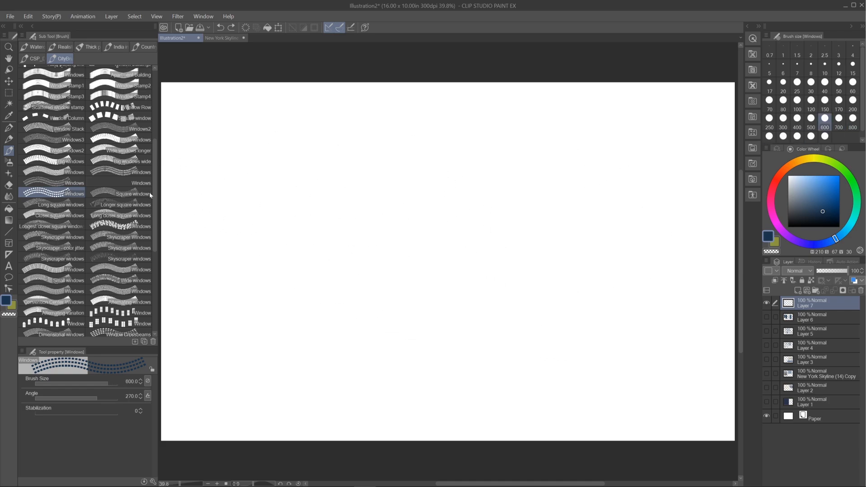
Paint a vertical six-column grid in the left canvas area with the Square windows brush at size 600.
{"action": "left_click", "coordinate": [149, 194]}
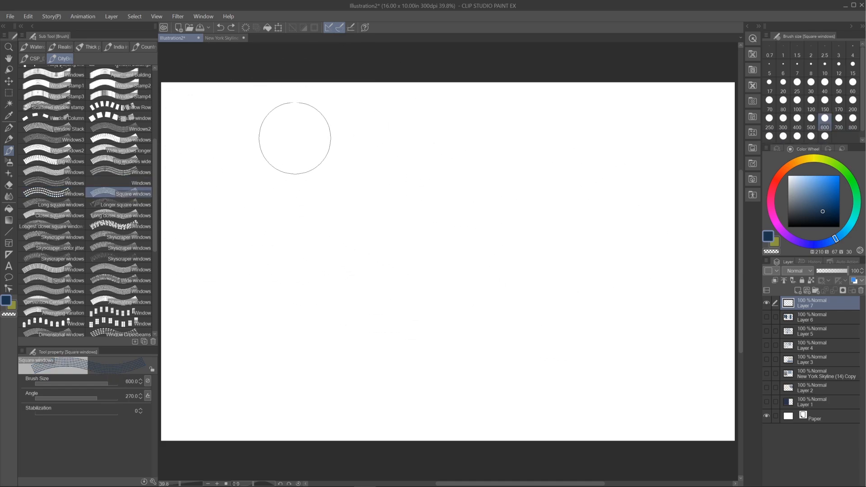
{"action": "left_click_drag", "start_coordinate": [294, 120], "coordinate": [295, 366]}
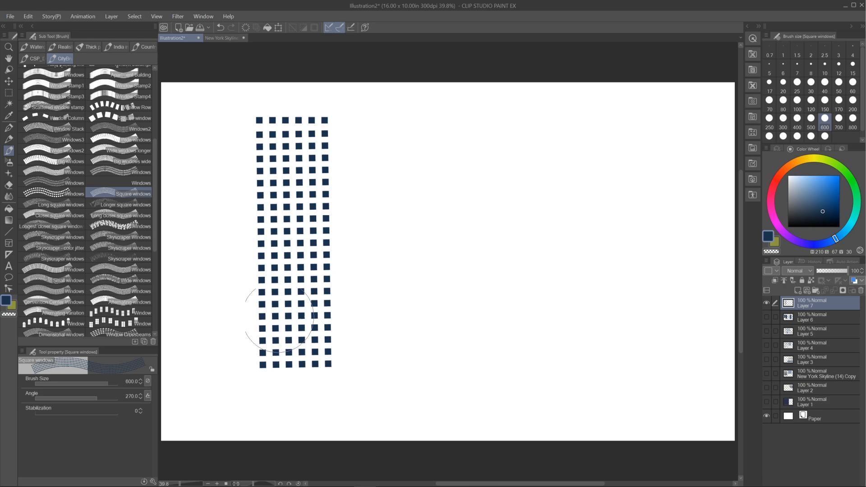
Try a large grid with the Long square windows brush at size 2000, then undo it and the last Square windows stroke.
{"action": "left_click", "coordinate": [57, 204]}
{"action": "left_click_drag", "start_coordinate": [456, 145], "coordinate": [456, 352]}
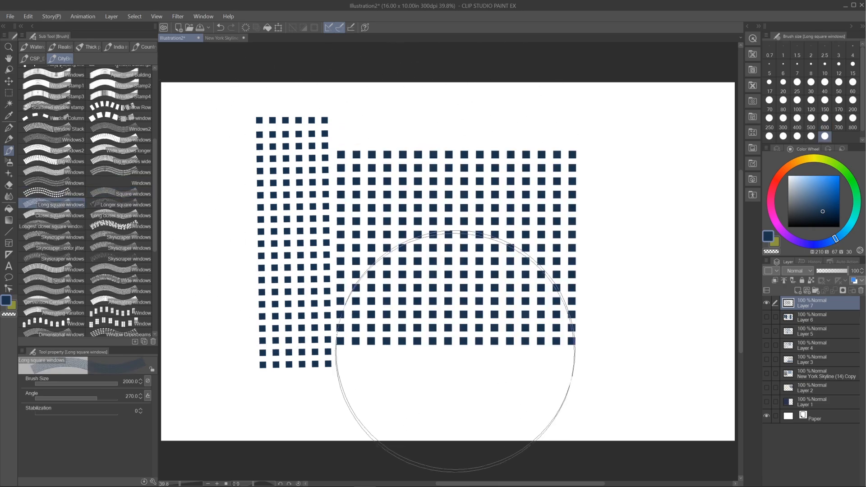
{"action": "key", "text": "ctrl+z"}
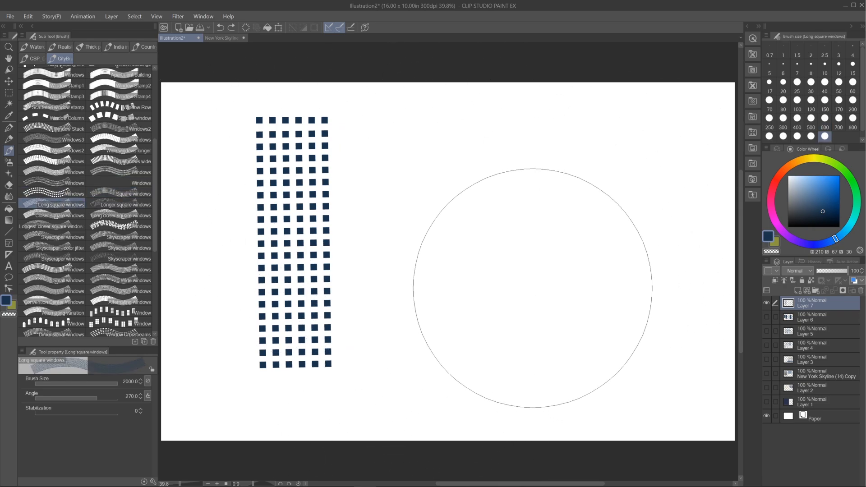
{"action": "key", "text": "ctrl+z"}
Paint a tall, fine window grid right of the canvas center with the Long square windows brush at size 600.
{"action": "key", "text": "bracketleft"}
{"action": "key", "text": "bracketleft"}
{"action": "key", "text": "bracketleft"}
{"action": "key", "text": "bracketleft"}
{"action": "key", "text": "bracketleft"}
{"action": "key", "text": "bracketleft"}
{"action": "key", "text": "bracketleft"}
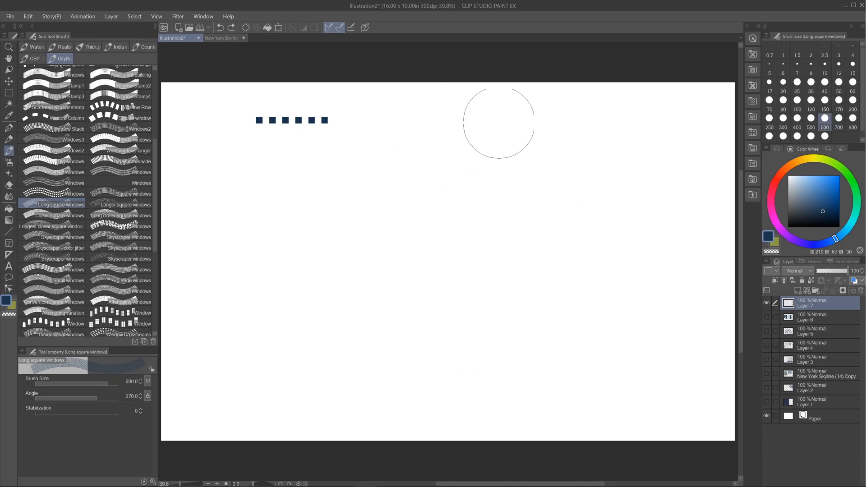
{"action": "left_click_drag", "start_coordinate": [499, 123], "coordinate": [498, 386]}
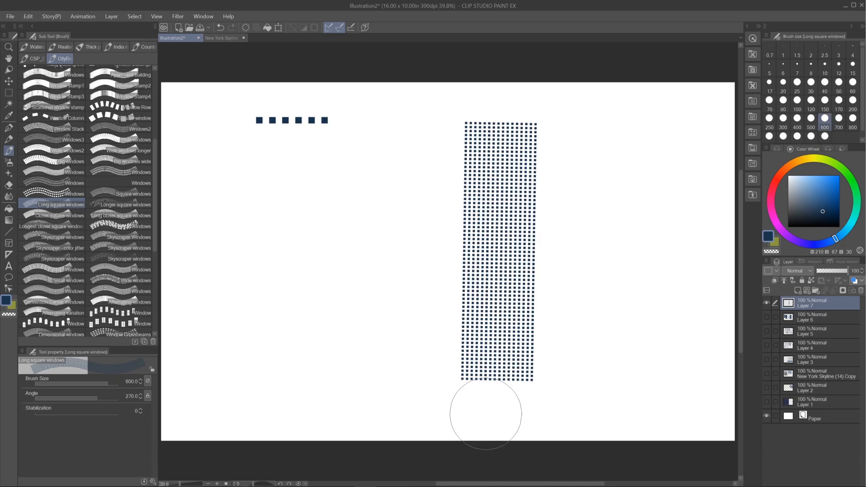
Paint a very fine vertical window grid left of the tall grid with the Longer square windows brush at size 700, undoing the oversized first stamp.
{"action": "left_click", "coordinate": [122, 204]}
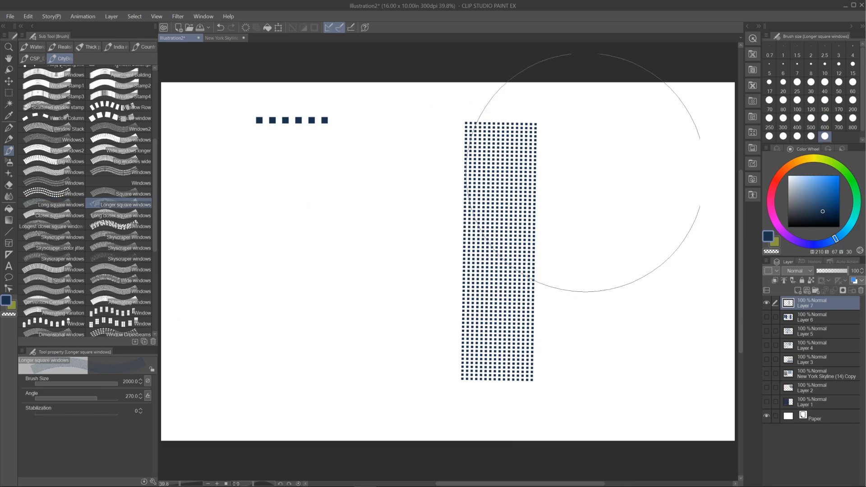
{"action": "left_click", "coordinate": [625, 138]}
{"action": "key", "text": "ctrl+z"}
{"action": "key", "text": "bracketleft"}
{"action": "key", "text": "bracketleft"}
{"action": "key", "text": "bracketleft"}
{"action": "key", "text": "bracketleft"}
{"action": "key", "text": "bracketleft"}
{"action": "key", "text": "bracketleft"}
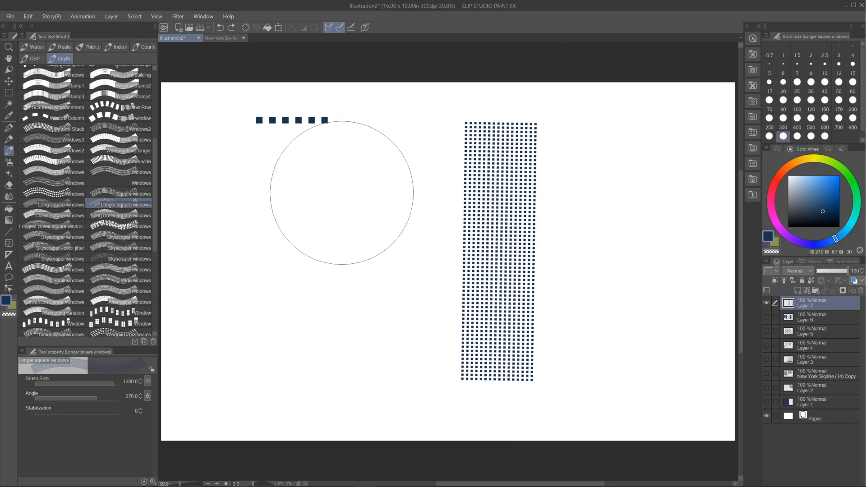
{"action": "left_click_drag", "start_coordinate": [354, 172], "coordinate": [352, 400]}
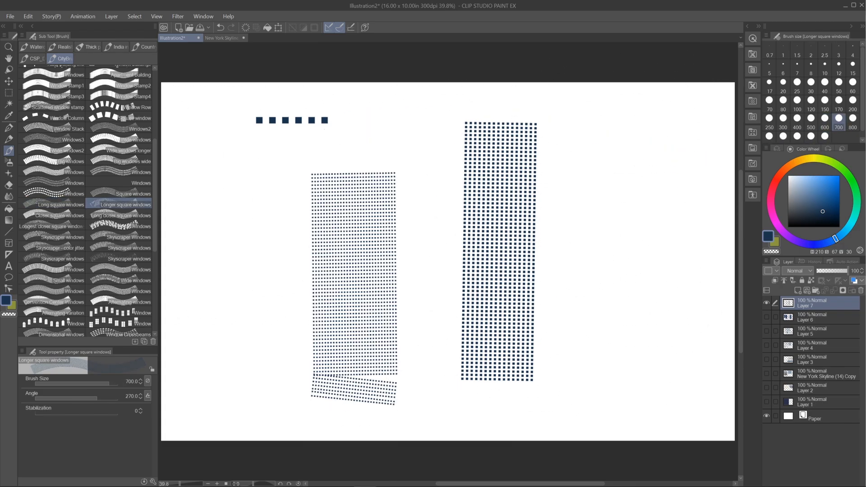
Paint a vertical strip of tall window columns right of the tall dotted grid with the Windows brush at size 400, undoing the first shorter stroke.
{"action": "left_click", "coordinate": [54, 269]}
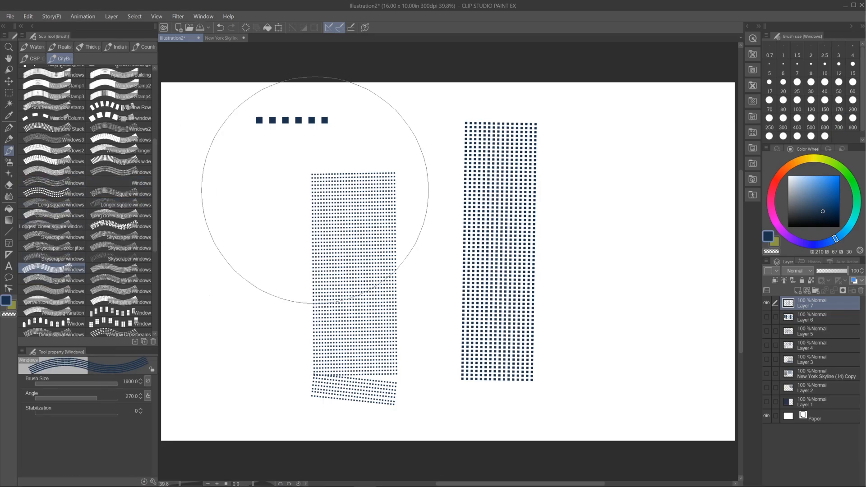
{"action": "key", "text": "bracketleft"}
{"action": "key", "text": "bracketleft"}
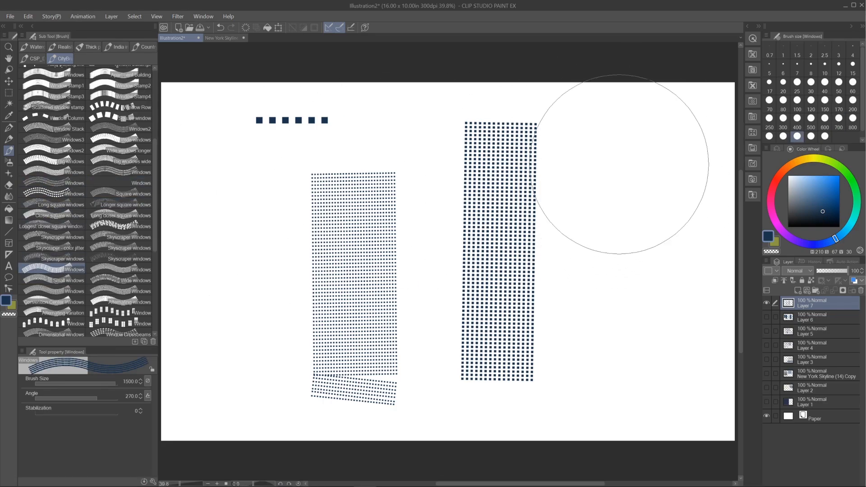
{"action": "key", "text": "bracketleft"}
{"action": "key", "text": "bracketleft"}
{"action": "key", "text": "bracketleft"}
{"action": "key", "text": "bracketleft"}
{"action": "key", "text": "bracketleft"}
{"action": "key", "text": "bracketleft"}
{"action": "key", "text": "bracketleft"}
{"action": "left_click", "coordinate": [618, 164]}
{"action": "left_click", "coordinate": [619, 230], "text": "shift"}
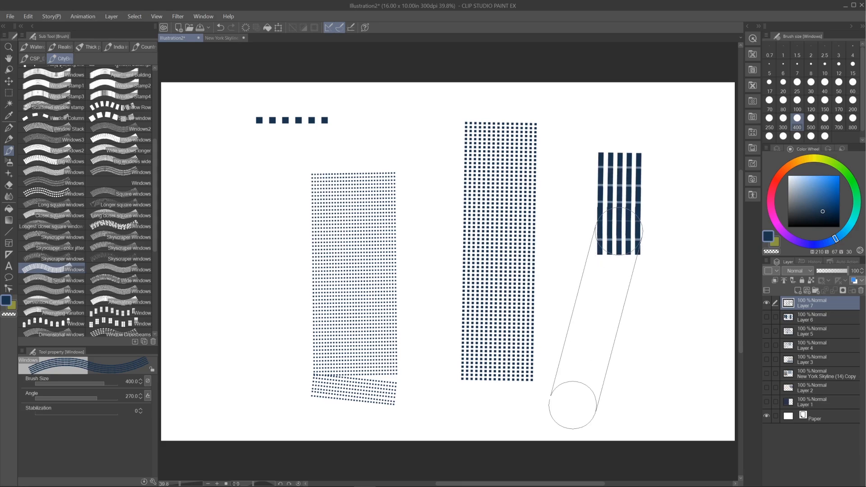
{"action": "key", "text": "ctrl+z"}
{"action": "left_click", "coordinate": [609, 159]}
{"action": "left_click", "coordinate": [607, 298], "text": "shift"}
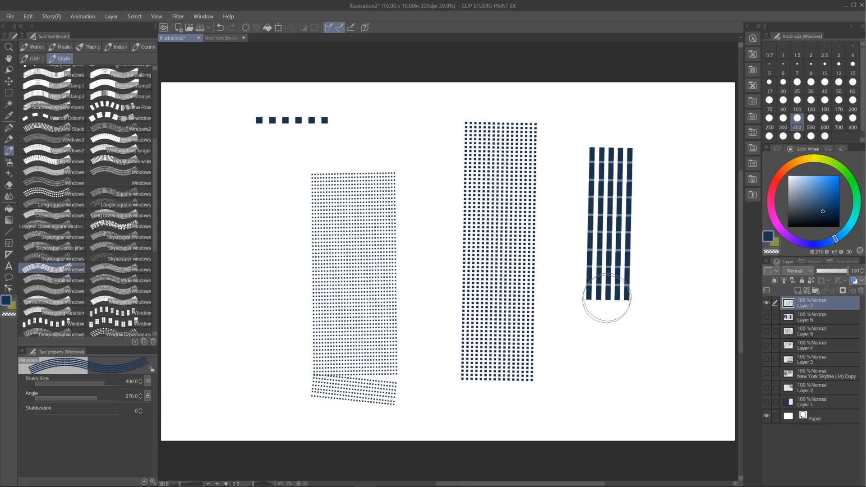
Paint a column of horizontal window bands left of the fine grid with the neighbouring Windows brush at size 700, thickness 78.
{"action": "left_click", "coordinate": [120, 269]}
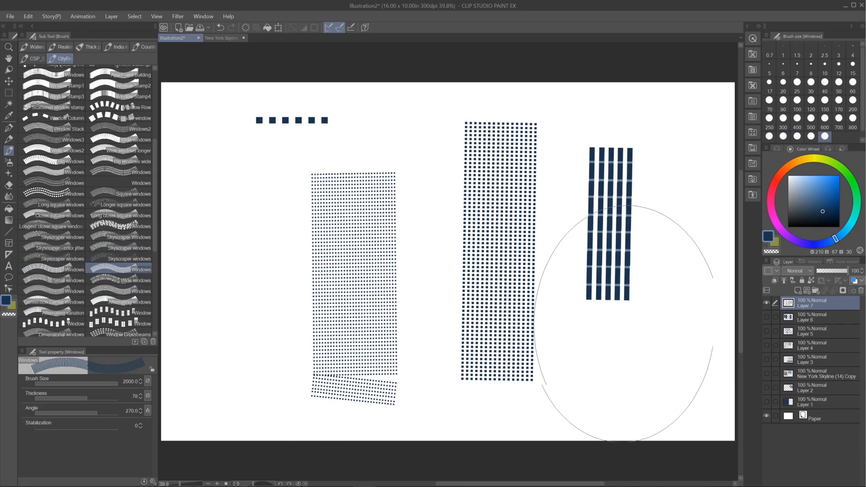
{"action": "key", "text": "bracketleft"}
{"action": "key", "text": "bracketleft"}
{"action": "key", "text": "bracketleft"}
{"action": "key", "text": "bracketleft"}
{"action": "key", "text": "bracketleft"}
{"action": "left_click", "coordinate": [254, 223]}
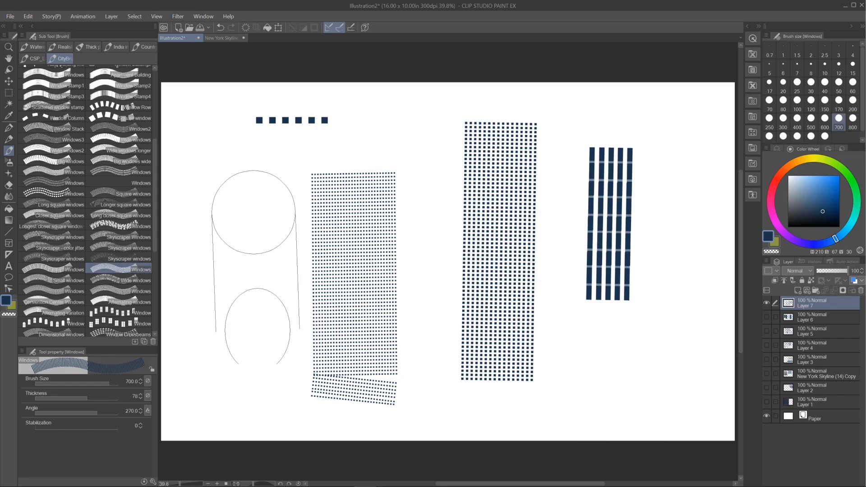
{"action": "left_click", "coordinate": [259, 346], "text": "shift"}
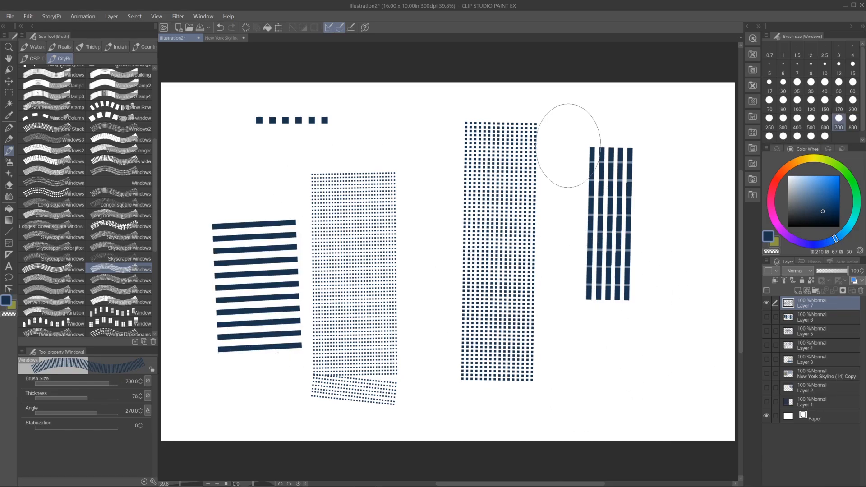
Hide Layer 7 and add a new raster layer for the next brush samples.
{"action": "left_click", "coordinate": [767, 304]}
{"action": "left_click", "coordinate": [798, 290]}
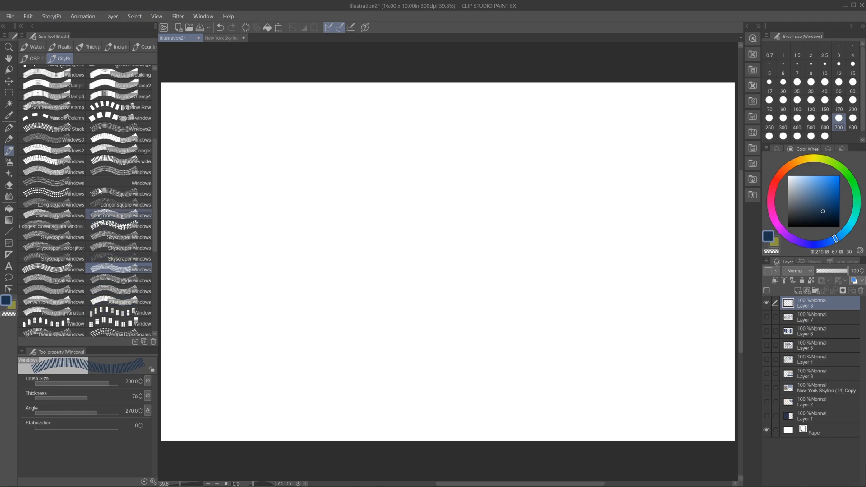
Try a tall glass facade with the Convention Center Windows brush at size 700, then undo the stroke.
{"action": "left_click", "coordinate": [54, 302]}
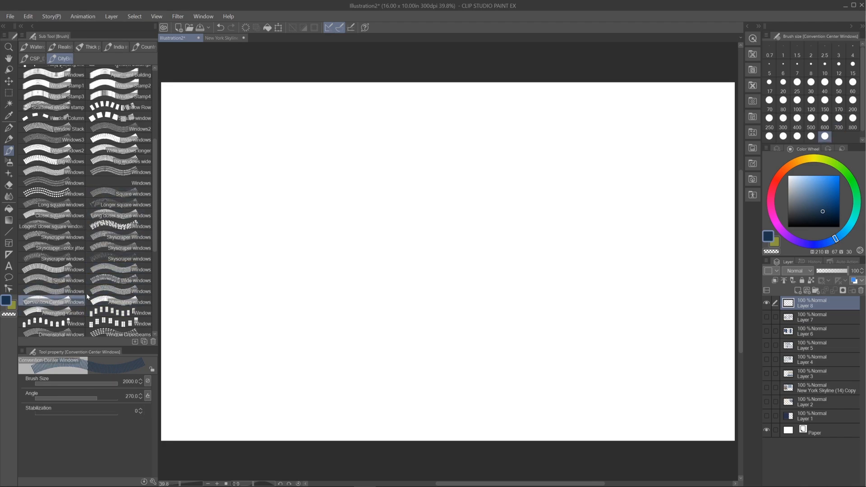
{"action": "key", "text": "bracketleft"}
{"action": "key", "text": "bracketleft"}
{"action": "key", "text": "bracketleft"}
{"action": "key", "text": "bracketleft"}
{"action": "key", "text": "bracketleft"}
{"action": "key", "text": "bracketleft"}
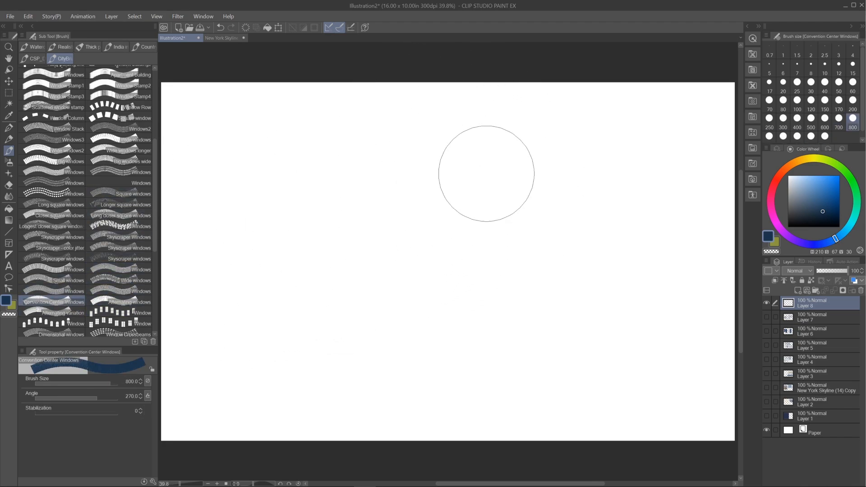
{"action": "left_click_drag", "start_coordinate": [513, 128], "coordinate": [511, 350]}
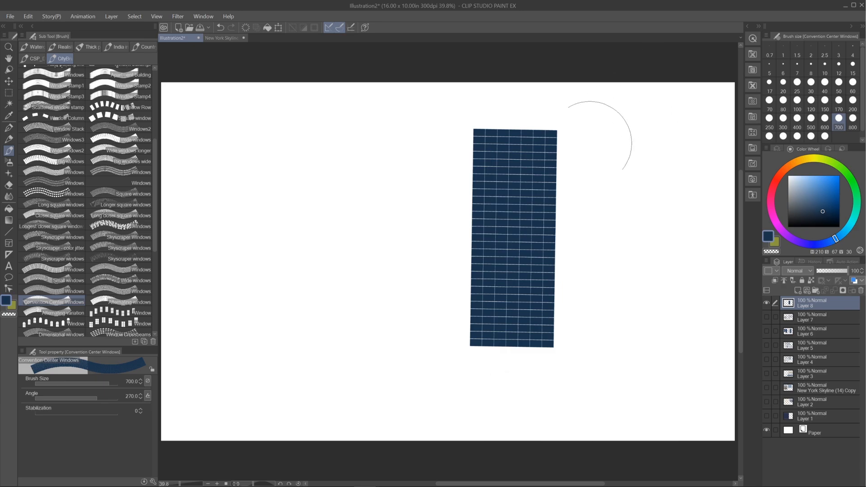
{"action": "left_click", "coordinate": [121, 280]}
{"action": "key", "text": "ctrl+z"}
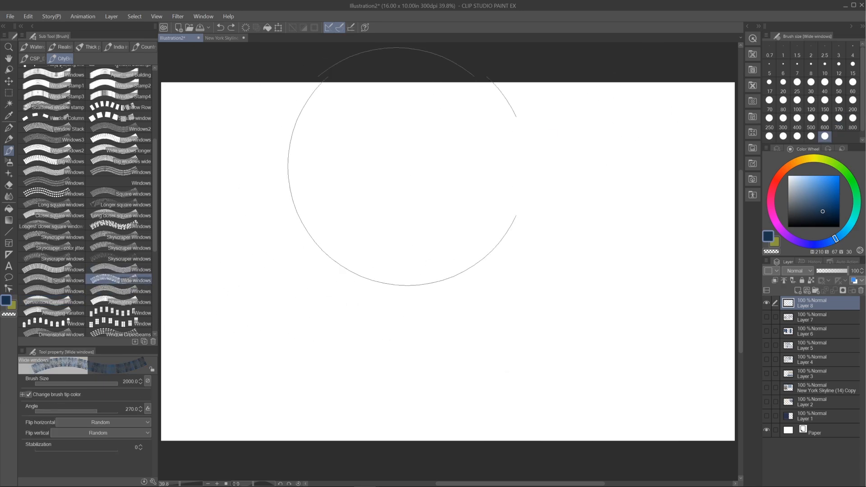
Select the Skyscraper - color jitter brush and test it at size 1900 in dark blue, undoing both marks.
{"action": "left_click", "coordinate": [60, 248]}
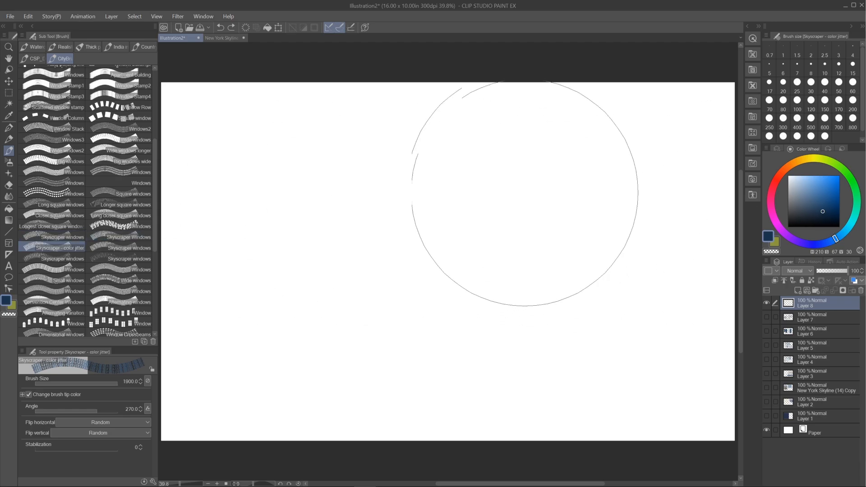
{"action": "left_click", "coordinate": [518, 162]}
{"action": "left_click", "coordinate": [521, 322]}
{"action": "key", "text": "ctrl+z"}
{"action": "key", "text": "ctrl+z"}
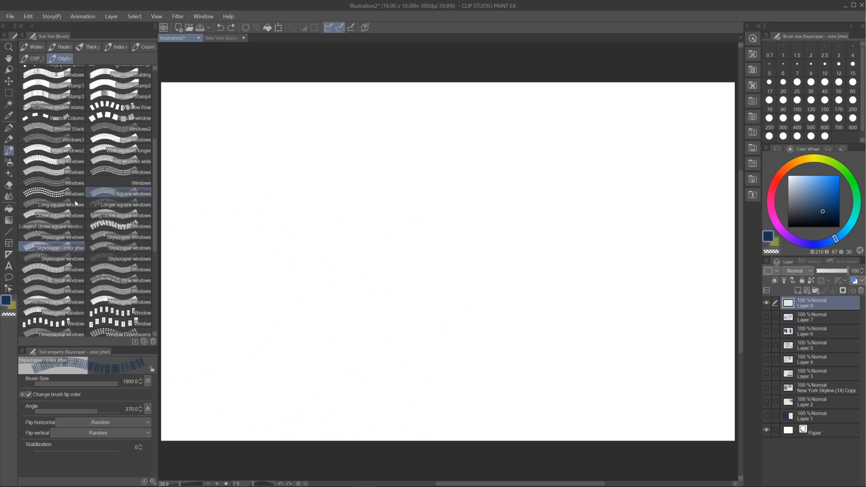
Fill Layer 8 with dark navy using the Gradient tool and add a new layer above it.
{"action": "left_click", "coordinate": [8, 220]}
{"action": "left_click_drag", "start_coordinate": [673, 126], "coordinate": [642, 51]}
{"action": "left_click", "coordinate": [797, 290]}
Return to the Skyscraper - color jitter brush and set the drawing color to a warm golden yellow.
{"action": "key", "text": "p"}
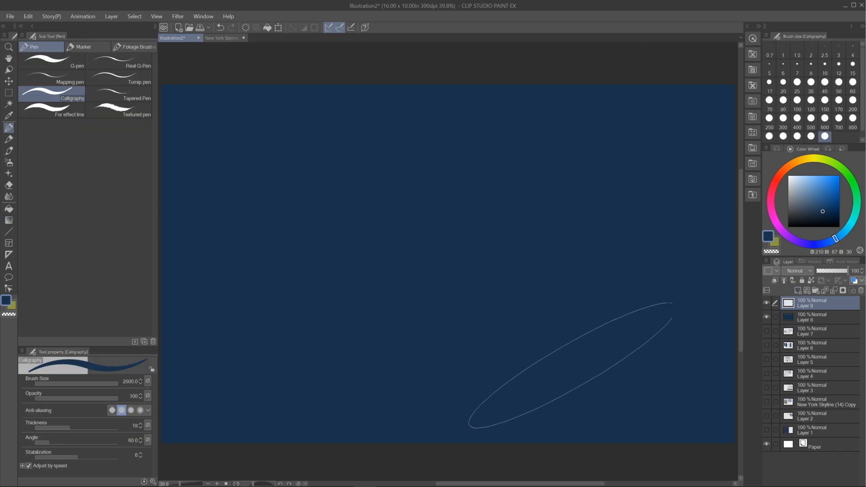
{"action": "key", "text": "b"}
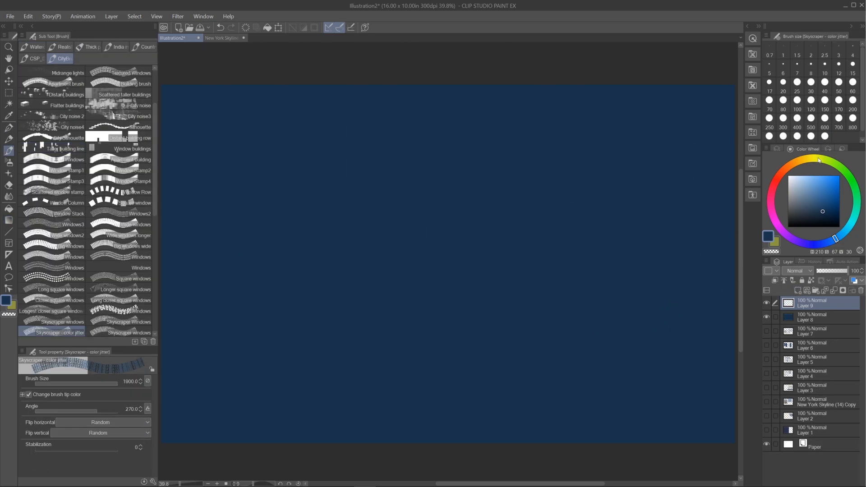
{"action": "left_click_drag", "start_coordinate": [819, 160], "coordinate": [811, 159]}
{"action": "left_click", "coordinate": [827, 176]}
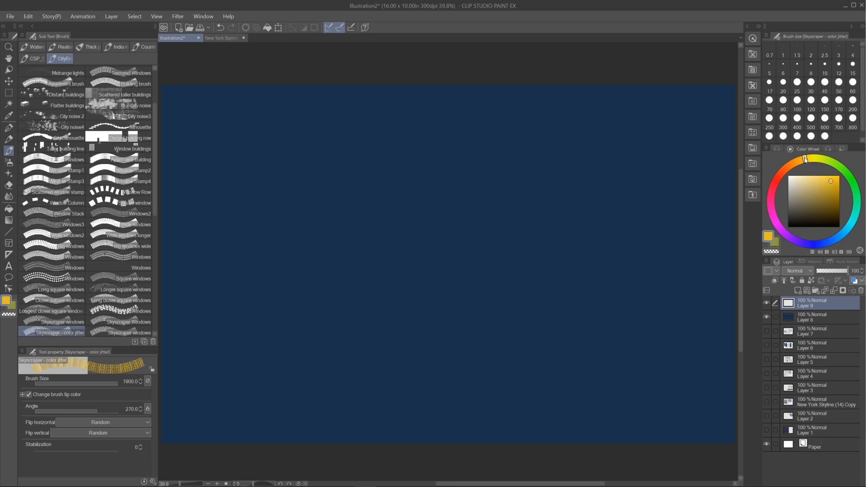
Paint a tall block of lit yellow windows right of the canvas center with the Skyscraper - color jitter brush at size 700.
{"action": "key", "text": "bracketleft"}
{"action": "key", "text": "bracketleft"}
{"action": "key", "text": "bracketleft"}
{"action": "key", "text": "bracketleft"}
{"action": "key", "text": "bracketleft"}
{"action": "key", "text": "bracketleft"}
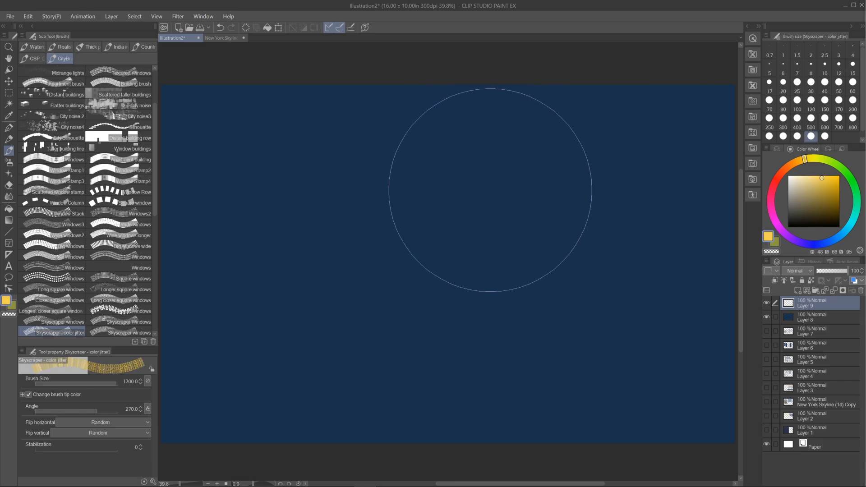
{"action": "left_click_drag", "start_coordinate": [495, 131], "coordinate": [496, 382]}
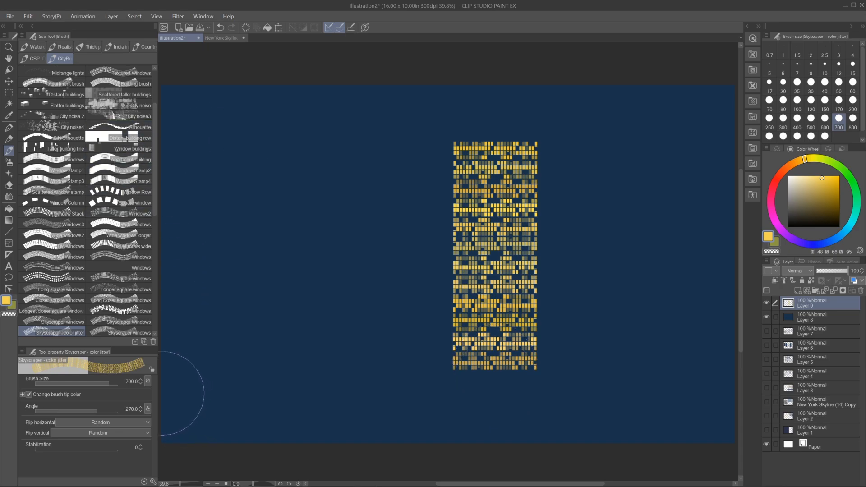
Paint a vertical column of sparse lit windows right of the yellow block with the Skyscraper windows brush at size 900.
{"action": "left_click_drag", "start_coordinate": [156, 189], "coordinate": [157, 210]}
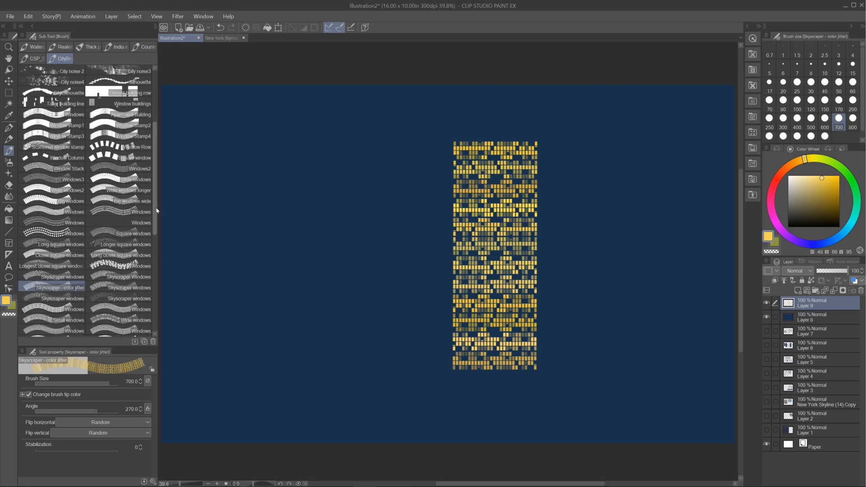
{"action": "left_click", "coordinate": [119, 297]}
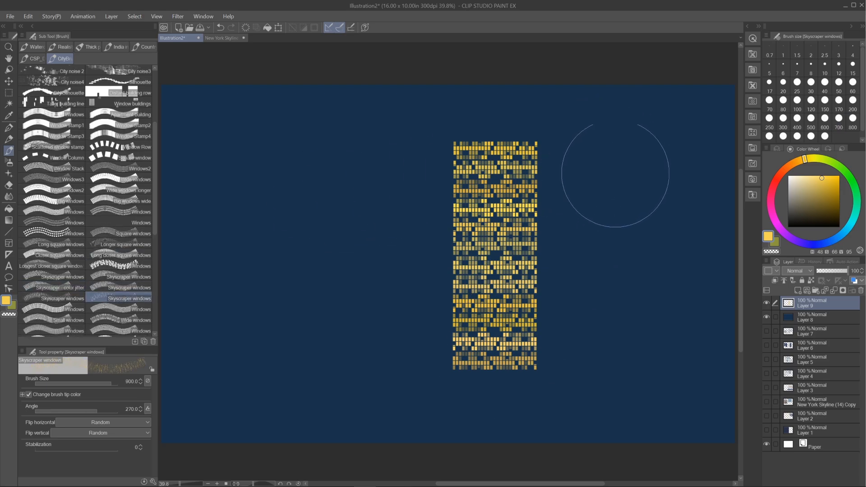
{"action": "left_click_drag", "start_coordinate": [617, 158], "coordinate": [609, 370]}
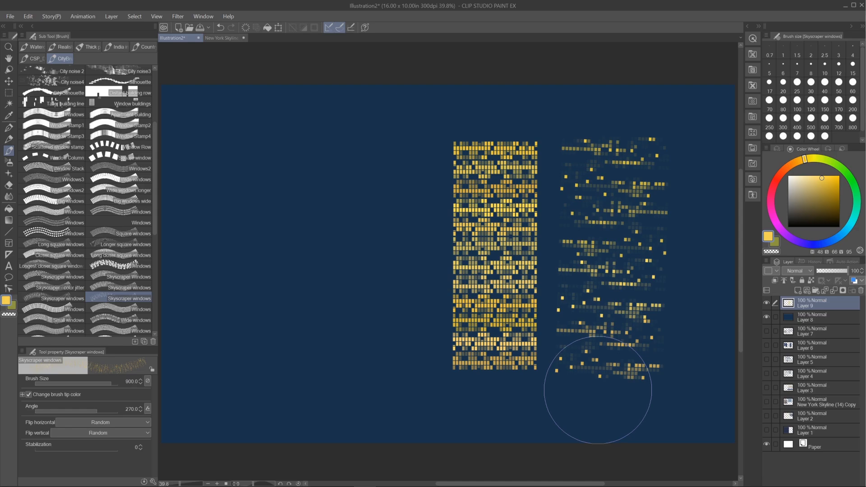
Paint a horizontal row of arched windows across the upper left canvas with the arched Window brush at size 400, undoing the oversized first stamp.
{"action": "left_click_drag", "start_coordinate": [154, 217], "coordinate": [160, 273]}
{"action": "left_click", "coordinate": [76, 223]}
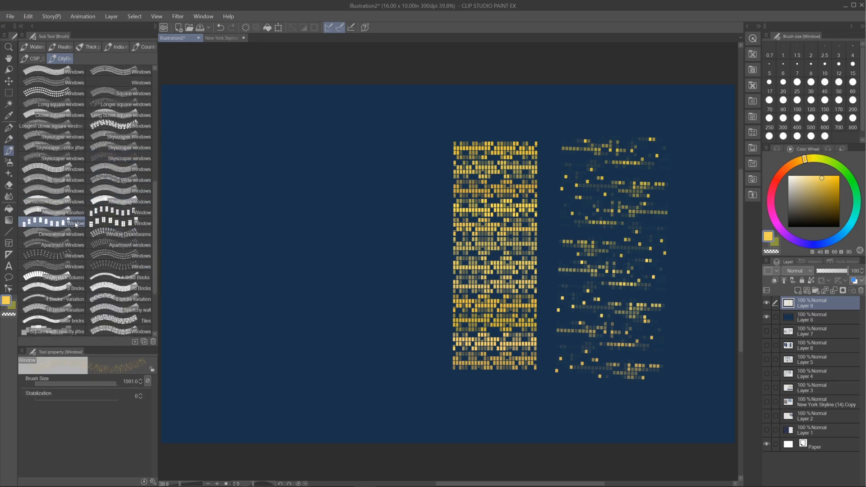
{"action": "left_click", "coordinate": [256, 193]}
{"action": "key", "text": "ctrl+z"}
{"action": "key", "text": "bracketleft"}
{"action": "key", "text": "bracketleft"}
{"action": "key", "text": "bracketleft"}
{"action": "key", "text": "bracketleft"}
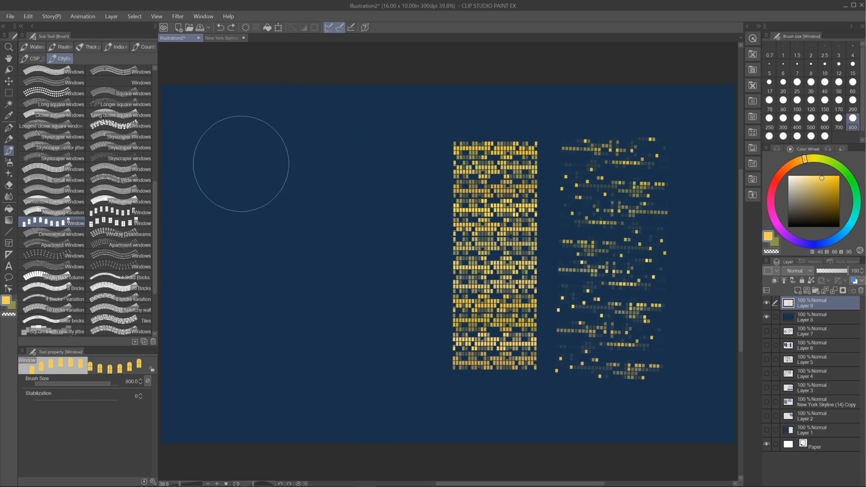
{"action": "key", "text": "bracketleft"}
{"action": "key", "text": "bracketleft"}
{"action": "key", "text": "bracketleft"}
{"action": "key", "text": "bracketleft"}
{"action": "left_click", "coordinate": [232, 156]}
{"action": "left_click", "coordinate": [426, 156], "text": "shift"}
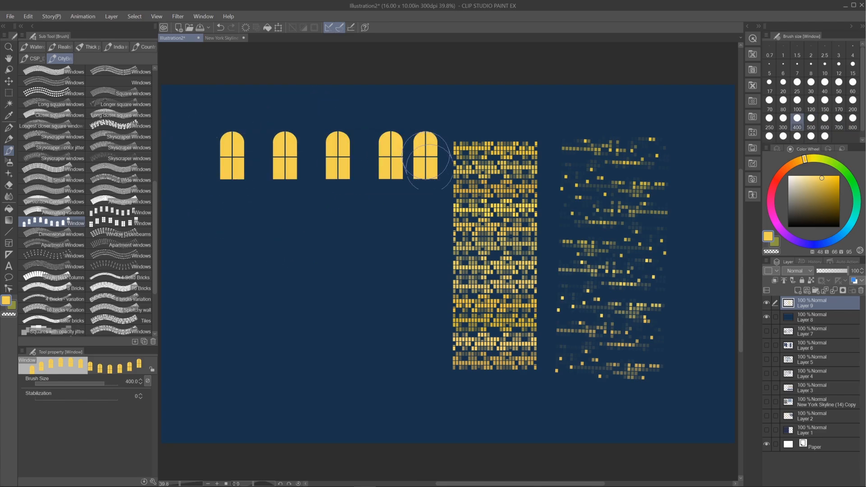
Paint a horizontal row of six-pane rectangular windows below the arched ones with the rectangular Window brush at size 300.
{"action": "left_click", "coordinate": [110, 221]}
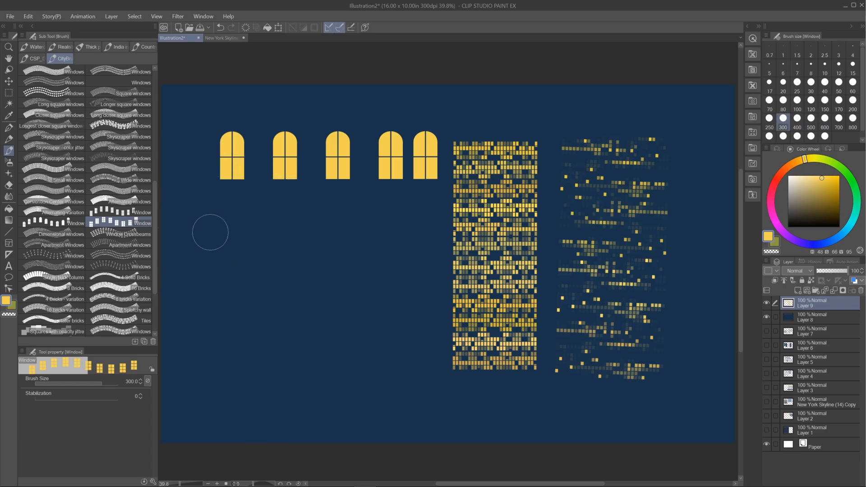
{"action": "left_click", "coordinate": [201, 246]}
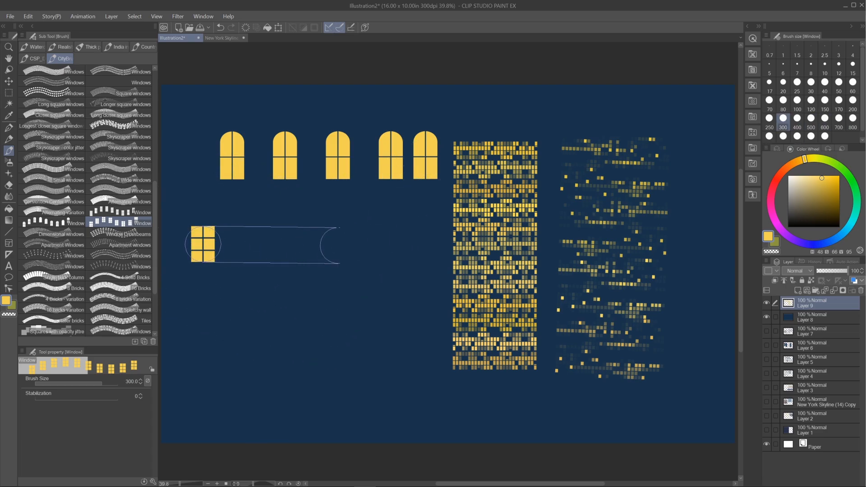
{"action": "left_click", "coordinate": [424, 247], "text": "shift"}
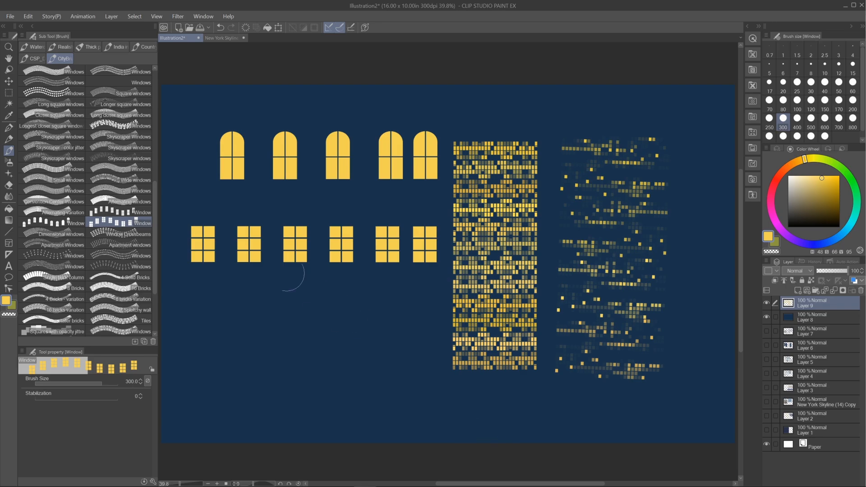
Paint four rows of small paired windows below the six-pane row with the Apartment windows brush at size 600.
{"action": "left_click", "coordinate": [118, 245]}
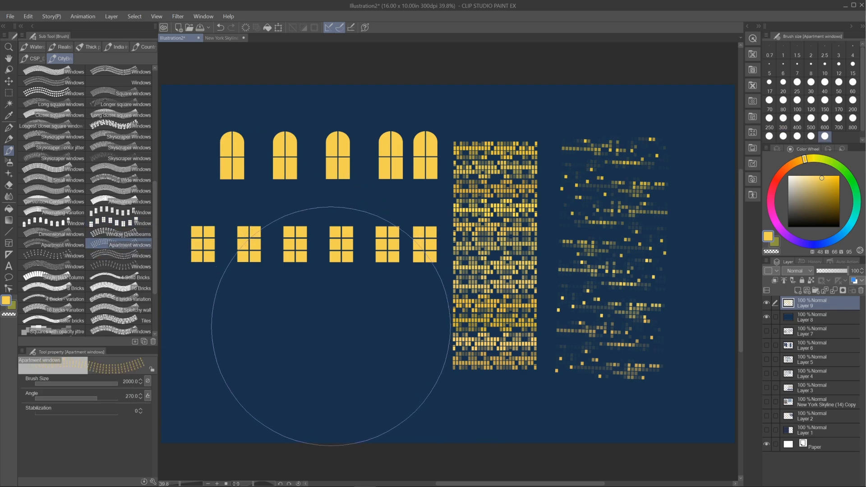
{"action": "key", "text": "bracketleft"}
{"action": "key", "text": "bracketleft"}
{"action": "key", "text": "bracketleft"}
{"action": "key", "text": "bracketleft"}
{"action": "key", "text": "bracketleft"}
{"action": "key", "text": "bracketleft"}
{"action": "key", "text": "bracketleft"}
{"action": "left_click_drag", "start_coordinate": [342, 336], "coordinate": [343, 404]}
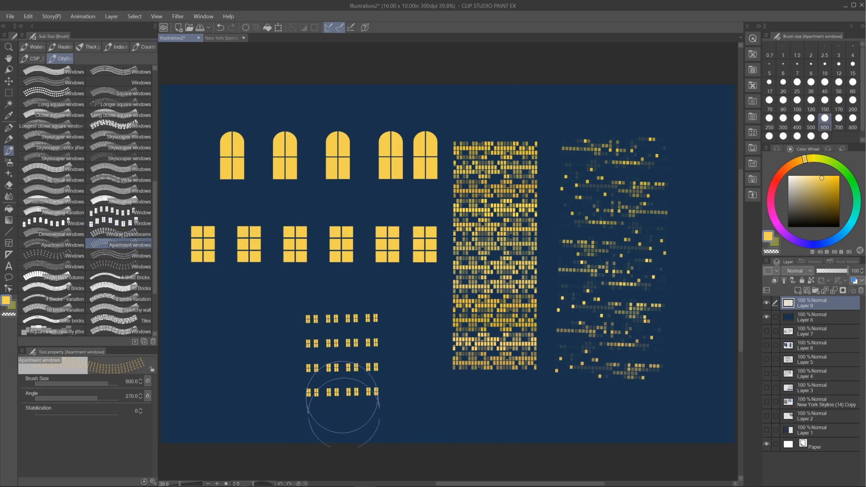
Paint two rows of windows in groups of three left of the apartment windows with the Windows brush at size 800.
{"action": "left_click", "coordinate": [119, 267]}
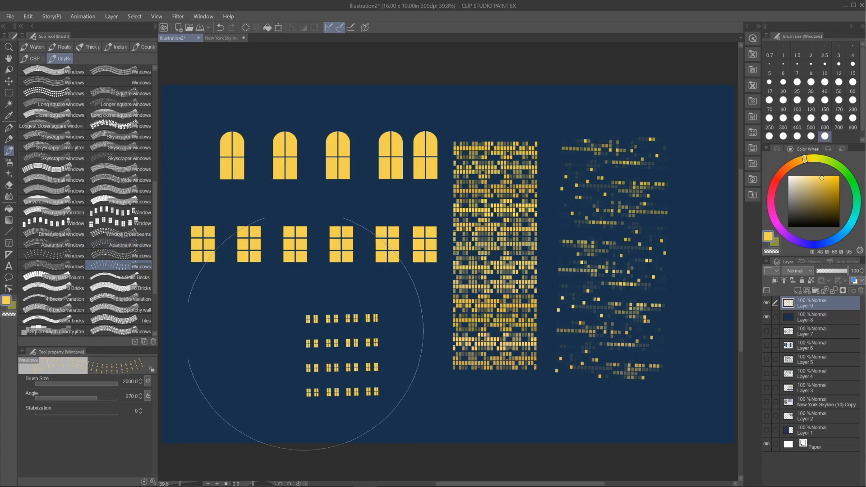
{"action": "key", "text": "bracketleft"}
{"action": "key", "text": "bracketleft"}
{"action": "key", "text": "bracketleft"}
{"action": "key", "text": "bracketleft"}
{"action": "left_click", "coordinate": [236, 302]}
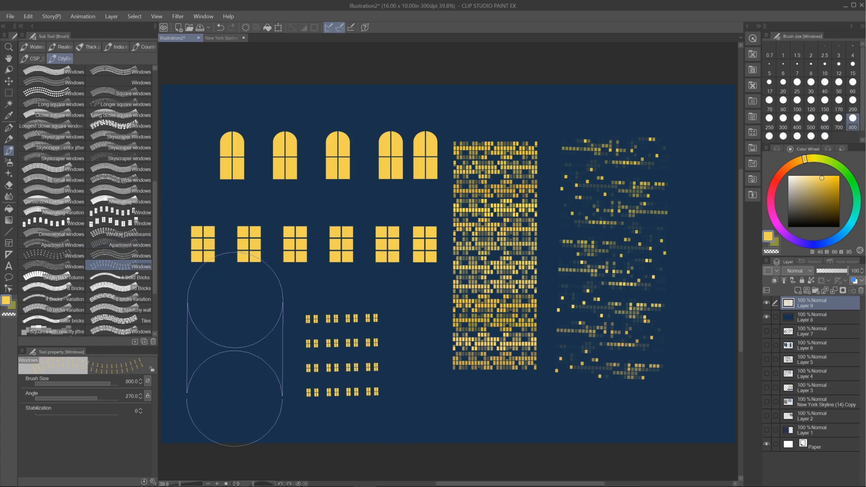
{"action": "left_click", "coordinate": [235, 399], "text": "shift"}
Try a vertical stroke near the lower canvas center with the next Windows brush at size 2000, then undo it.
{"action": "left_click", "coordinate": [51, 270]}
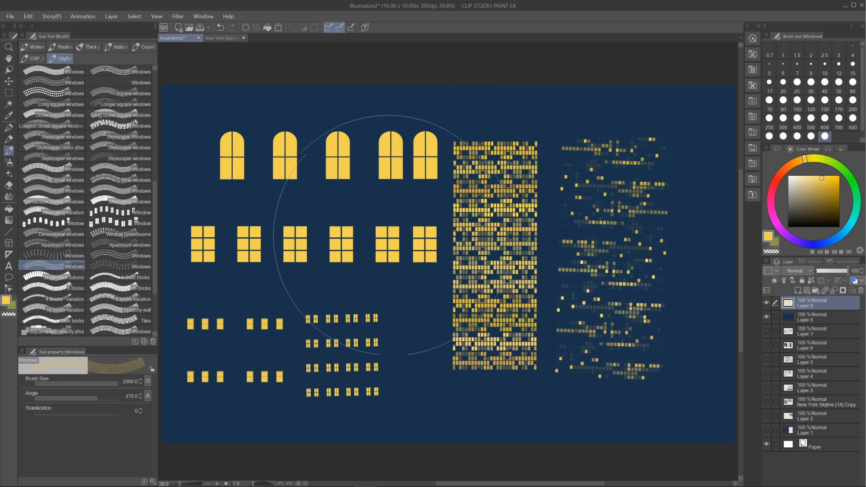
{"action": "left_click_drag", "start_coordinate": [457, 353], "coordinate": [455, 400]}
{"action": "key", "text": "ctrl+z"}
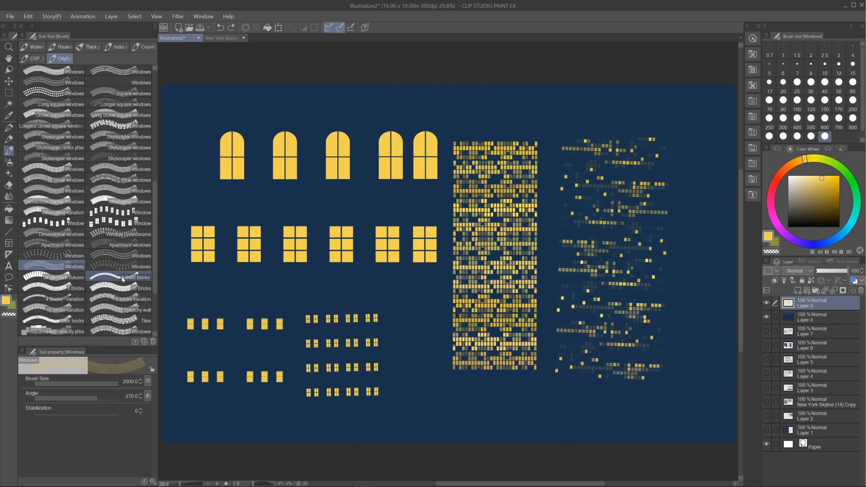
Hide the night background and its window layer, then add a new raster layer on top of the stack.
{"action": "left_click", "coordinate": [119, 277]}
{"action": "left_click", "coordinate": [766, 317]}
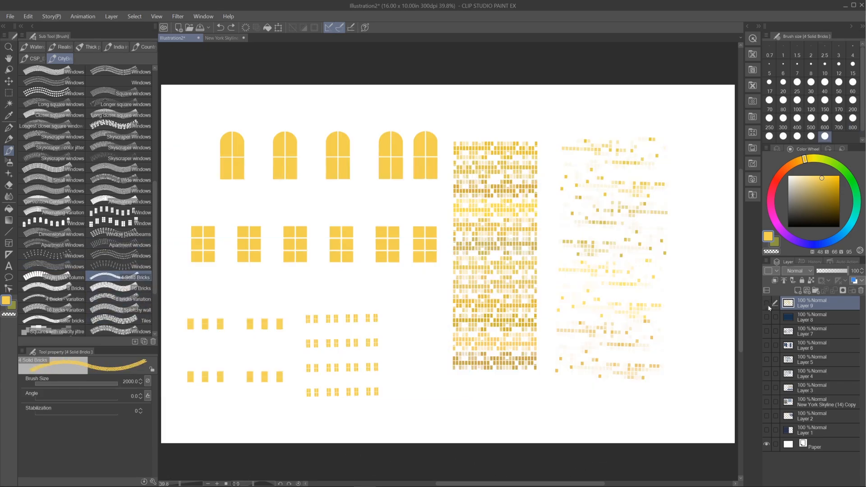
{"action": "left_click", "coordinate": [766, 303]}
{"action": "key", "text": "ctrl+shift+n"}
Fill the whole new layer with a light beige using the Foreground to transparent gradient.
{"action": "left_click", "coordinate": [799, 187]}
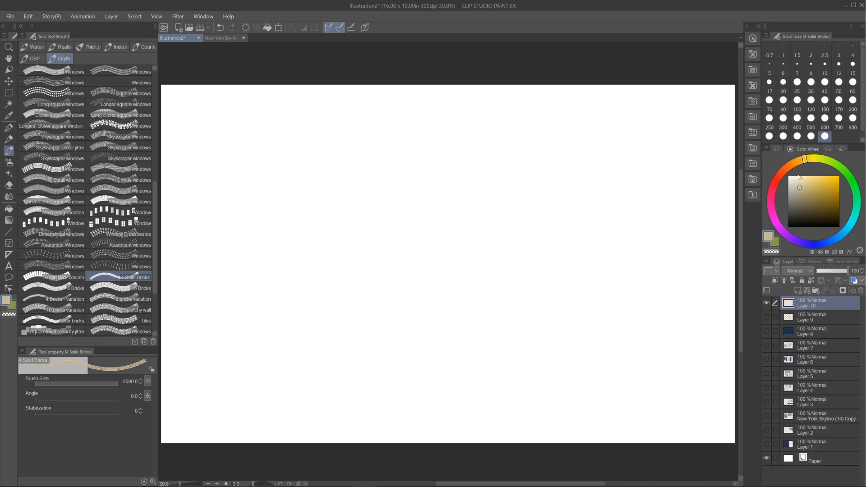
{"action": "key", "text": "g"}
{"action": "left_click_drag", "start_coordinate": [394, 71], "coordinate": [393, 64]}
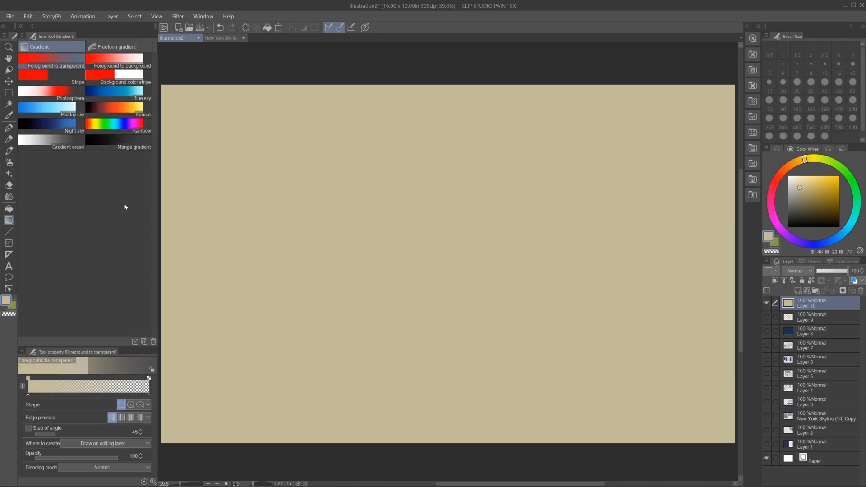
Paint a horizontal four-row band of brown bricks across the upper canvas with the 4 Solid Bricks brush at size 800.
{"action": "left_click", "coordinate": [8, 150]}
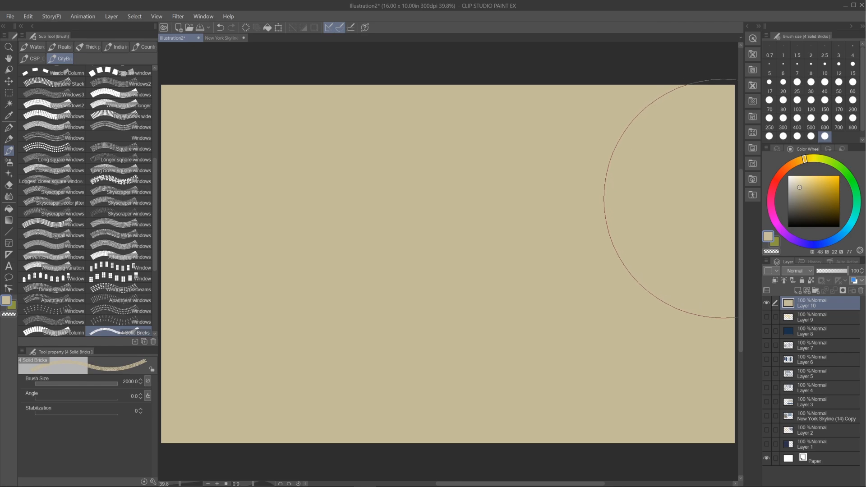
{"action": "left_click", "coordinate": [790, 165]}
{"action": "left_click", "coordinate": [819, 197]}
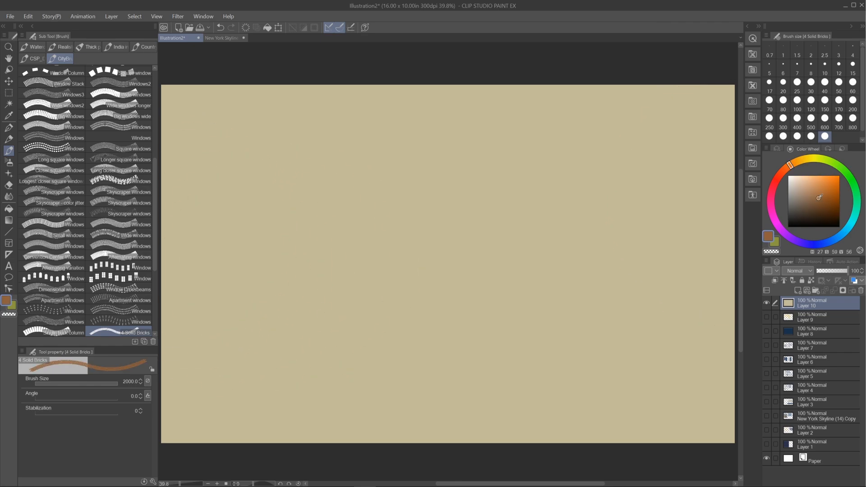
{"action": "key", "text": "bracketleft"}
{"action": "key", "text": "bracketleft"}
{"action": "key", "text": "bracketleft"}
{"action": "key", "text": "bracketleft"}
{"action": "key", "text": "bracketleft"}
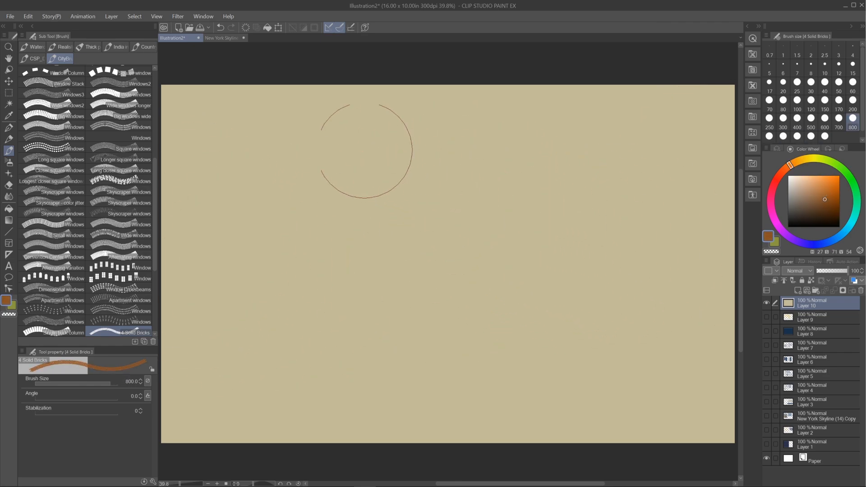
{"action": "left_click_drag", "start_coordinate": [342, 144], "coordinate": [666, 144]}
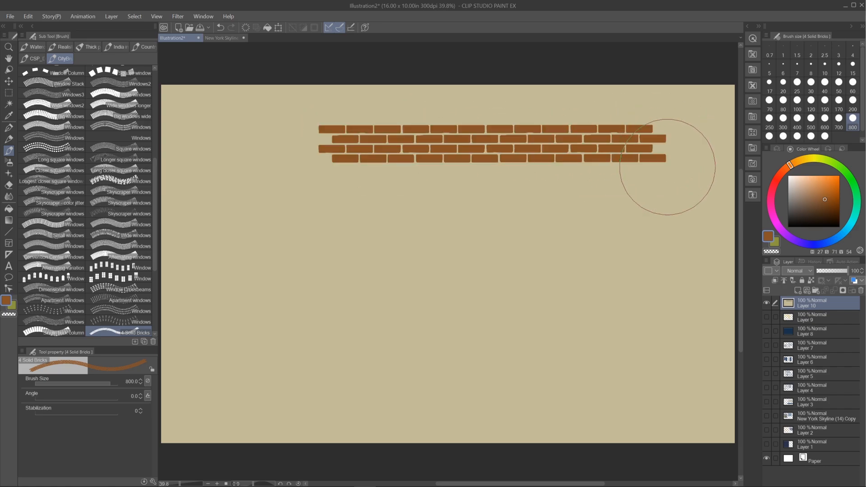
Paint an eight-row band of bricks below the four-row band with the 8 Bricks brush at size 800.
{"action": "scroll", "coordinate": [120, 266], "scroll_direction": "down", "scroll_amount": 5}
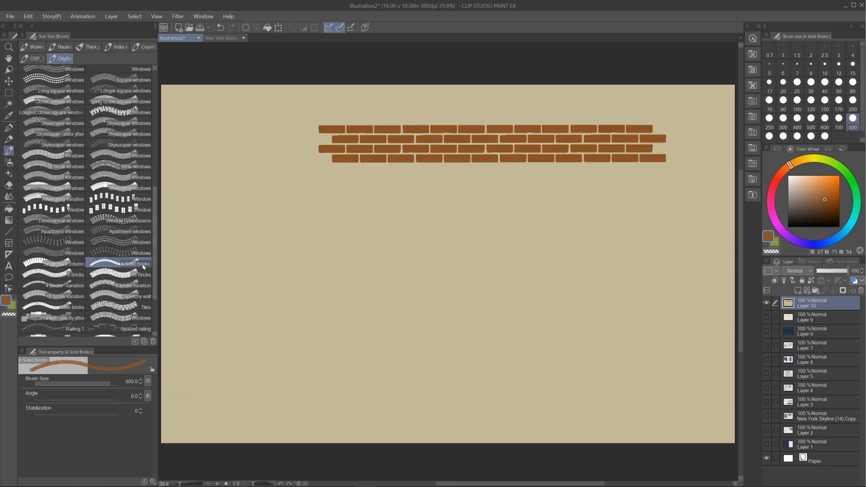
{"action": "left_click", "coordinate": [54, 274]}
{"action": "left_click_drag", "start_coordinate": [335, 209], "coordinate": [604, 212]}
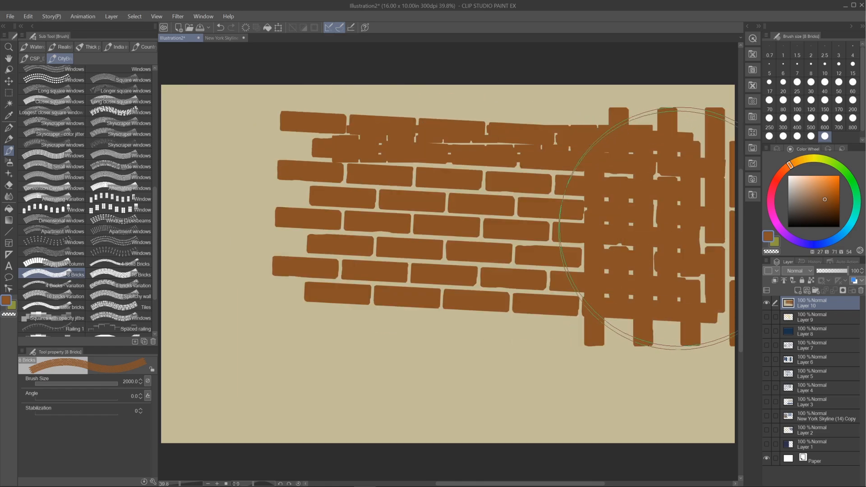
{"action": "key", "text": "ctrl+z"}
{"action": "key", "text": "bracketleft"}
{"action": "key", "text": "bracketleft"}
{"action": "key", "text": "bracketleft"}
{"action": "key", "text": "bracketleft"}
{"action": "key", "text": "bracketleft"}
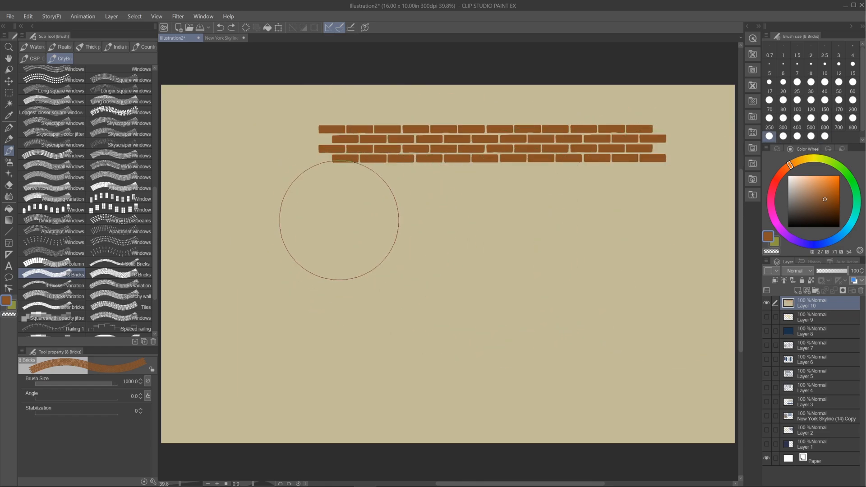
{"action": "left_click_drag", "start_coordinate": [314, 230], "coordinate": [680, 223]}
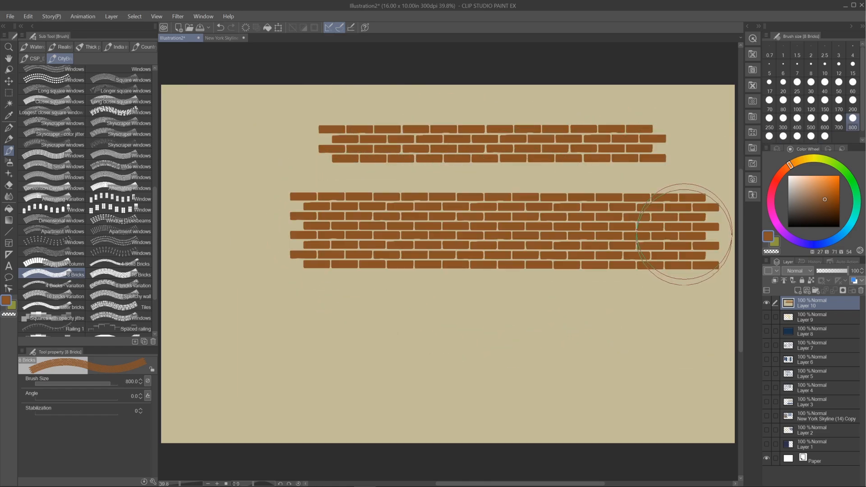
Try a horizontal stroke on the lower canvas with the 16 Bricks brush, then undo all brick strokes on the beige layer.
{"action": "left_click", "coordinate": [119, 274]}
{"action": "key", "text": "bracketleft"}
{"action": "key", "text": "bracketleft"}
{"action": "key", "text": "bracketleft"}
{"action": "key", "text": "bracketleft"}
{"action": "key", "text": "bracketleft"}
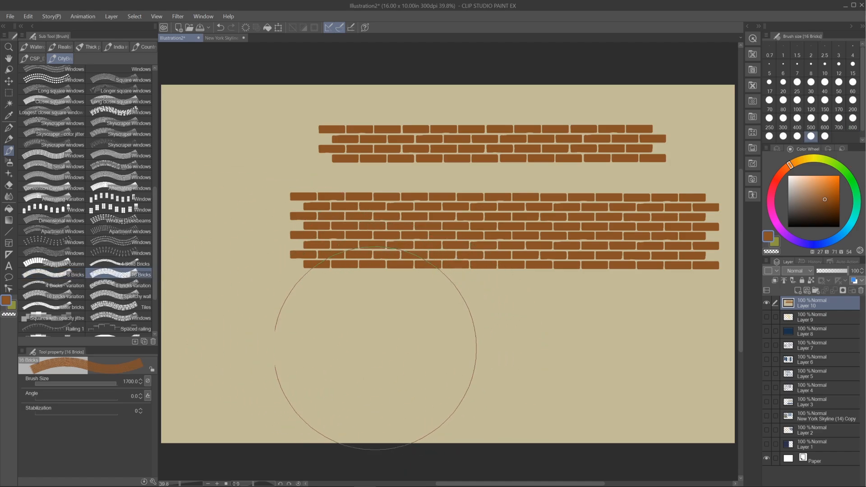
{"action": "left_click_drag", "start_coordinate": [323, 347], "coordinate": [689, 348]}
{"action": "key", "text": "ctrl+z"}
{"action": "key", "text": "ctrl+z"}
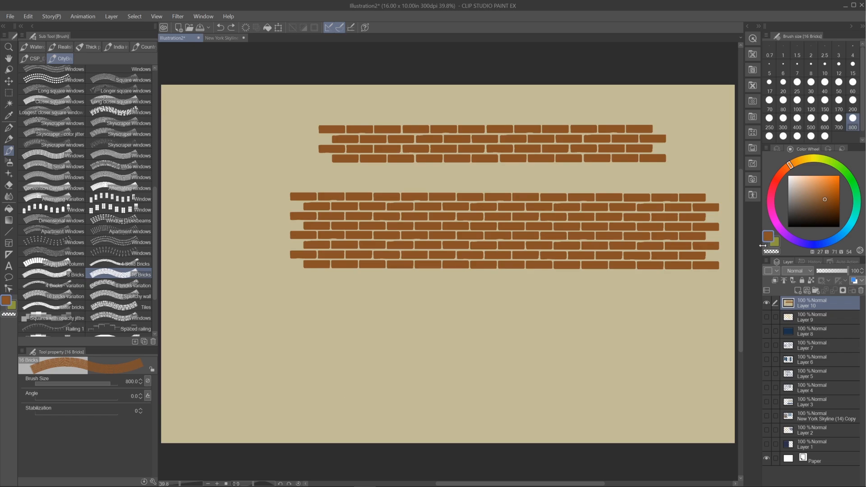
{"action": "key", "text": "ctrl+z"}
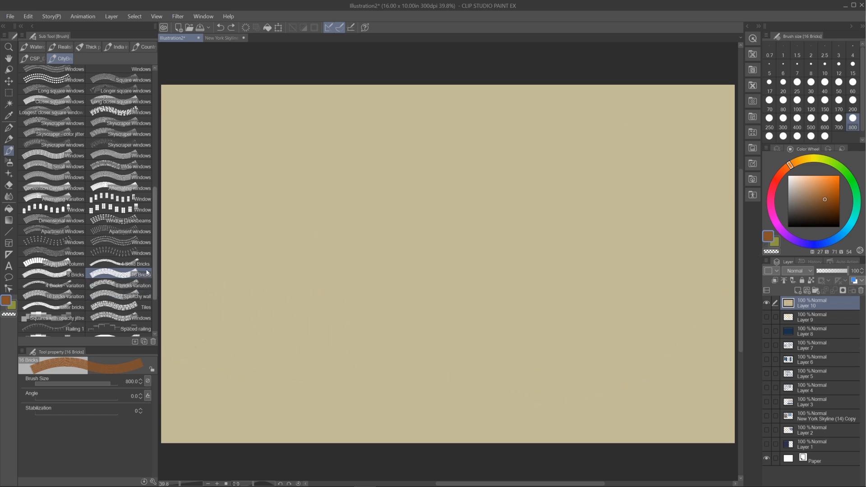
Paint a horizontal band of mixed-tone bricks across the upper canvas with the 8 bricks variation brush at size 1000.
{"action": "left_click", "coordinate": [130, 285]}
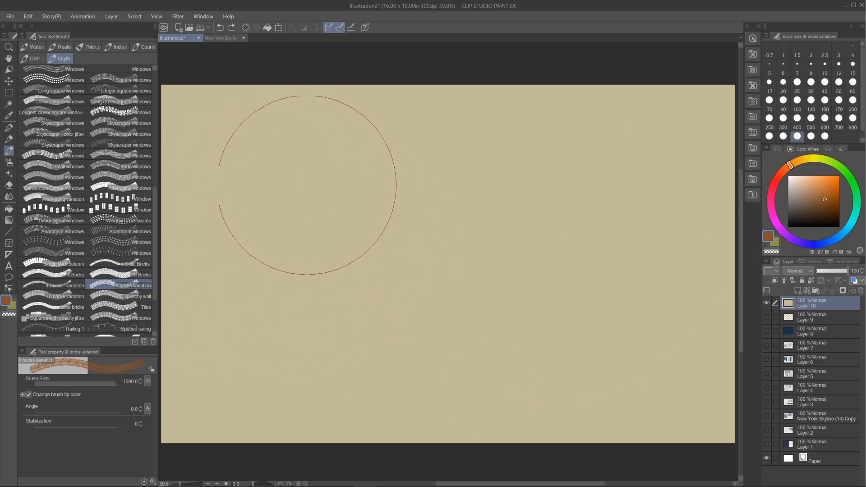
{"action": "key", "text": "bracketleft"}
{"action": "mouse_move", "coordinate": [343, 145]}
{"action": "left_mouse_down"}
{"action": "mouse_move", "coordinate": [605, 174]}
{"action": "mouse_move", "coordinate": [631, 144]}
{"action": "left_mouse_up"}
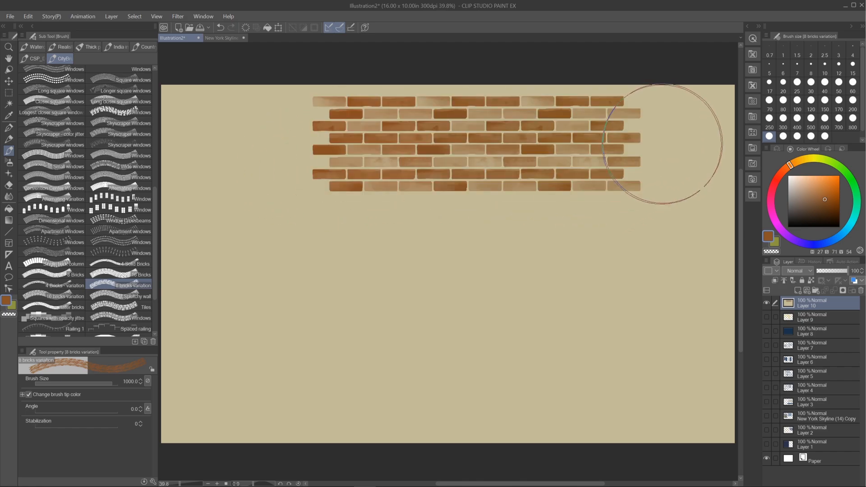
Try a horizontal stroke on the lower canvas with the 16 bricks variation brush, then undo both variation bands.
{"action": "left_click", "coordinate": [113, 296]}
{"action": "left_click", "coordinate": [65, 296]}
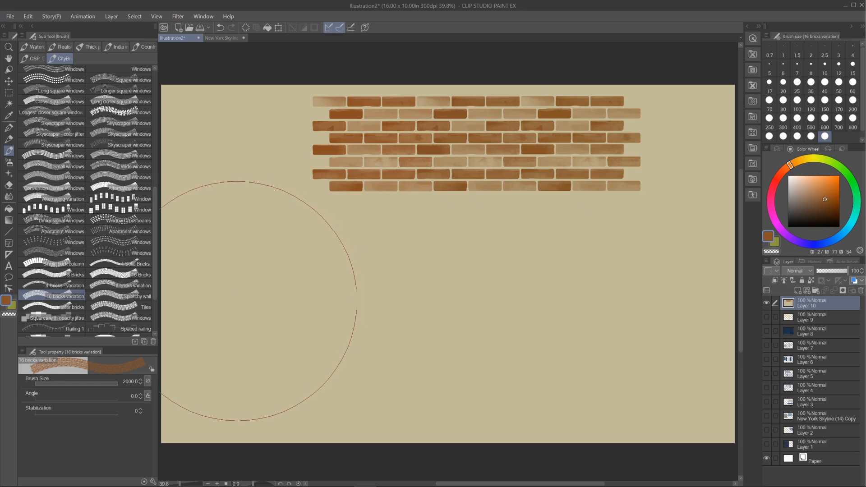
{"action": "left_click_drag", "start_coordinate": [251, 301], "coordinate": [631, 300]}
{"action": "key", "text": "ctrl+z"}
{"action": "key", "text": "ctrl+z"}
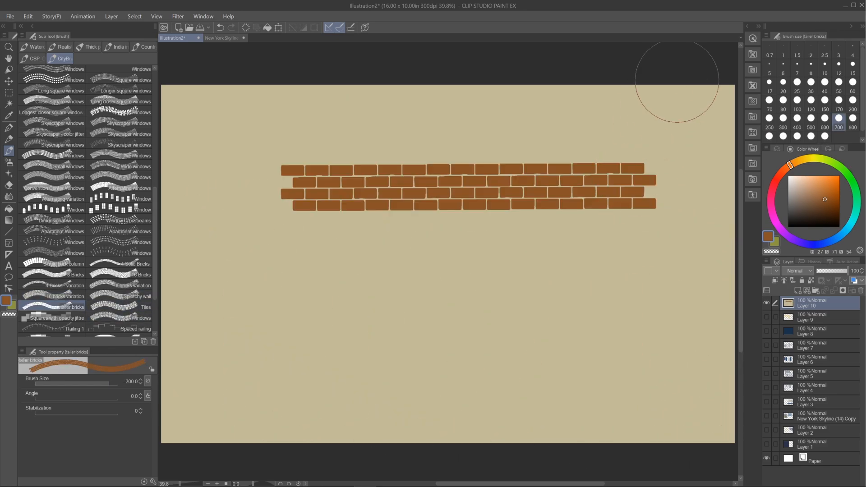
Paint a six-row band of tiles below the taller bricks with the Tiles brush at size 1000, then undo both bands.
{"action": "left_click", "coordinate": [120, 306]}
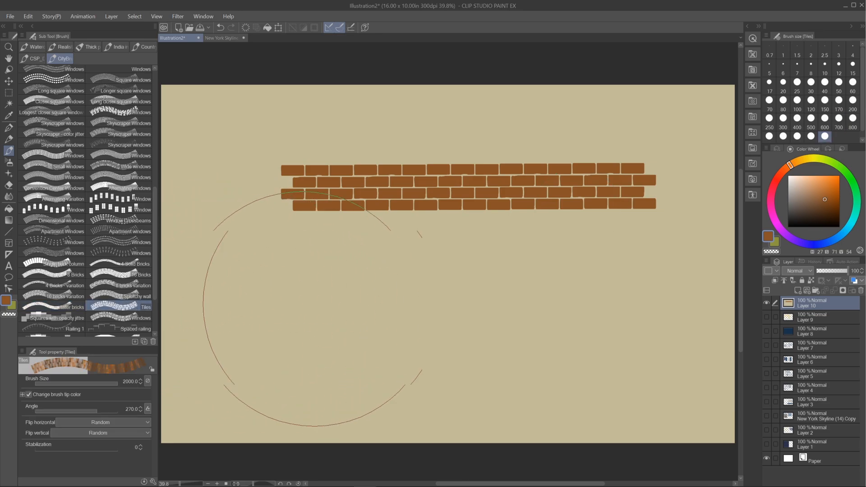
{"action": "key", "text": "bracketleft"}
{"action": "key", "text": "bracketleft"}
{"action": "key", "text": "bracketleft"}
{"action": "left_click", "coordinate": [268, 302]}
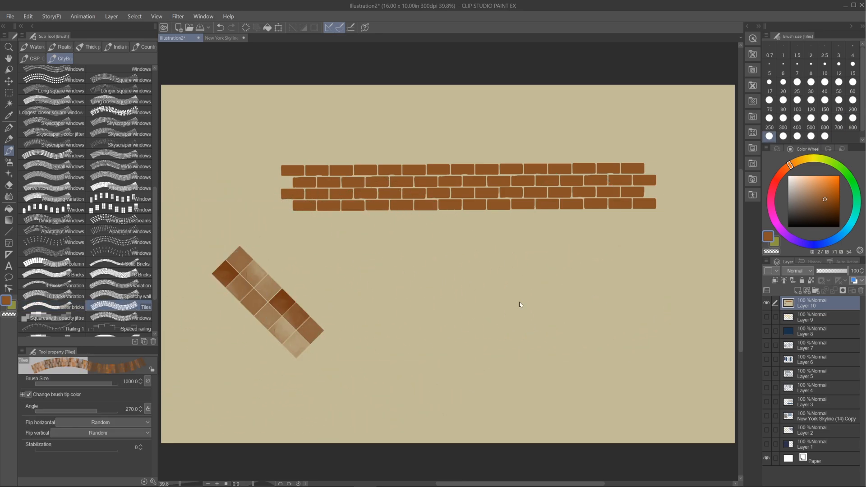
{"action": "key", "text": "ctrl+z"}
{"action": "left_click_drag", "start_coordinate": [274, 310], "coordinate": [630, 310]}
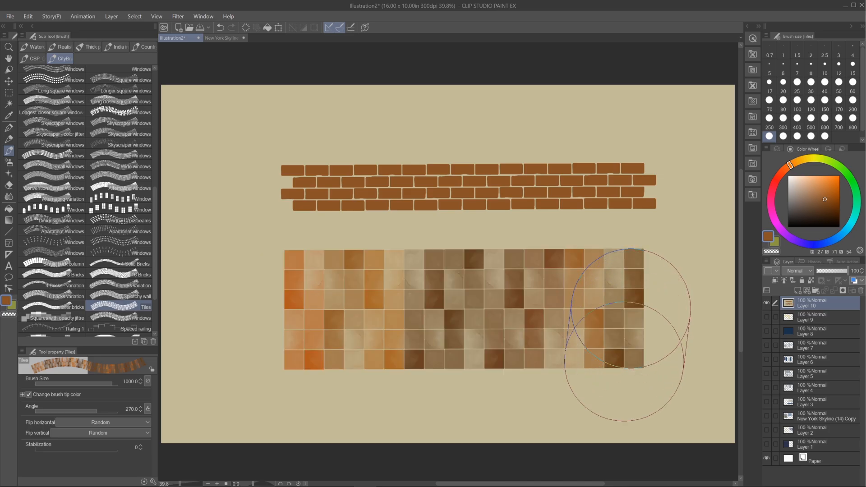
{"action": "key", "text": "ctrl+z"}
Add a new raster layer above the beige fill and paint a horizontal six-row band of tiles across the canvas center at size 1000.
{"action": "left_click", "coordinate": [798, 291]}
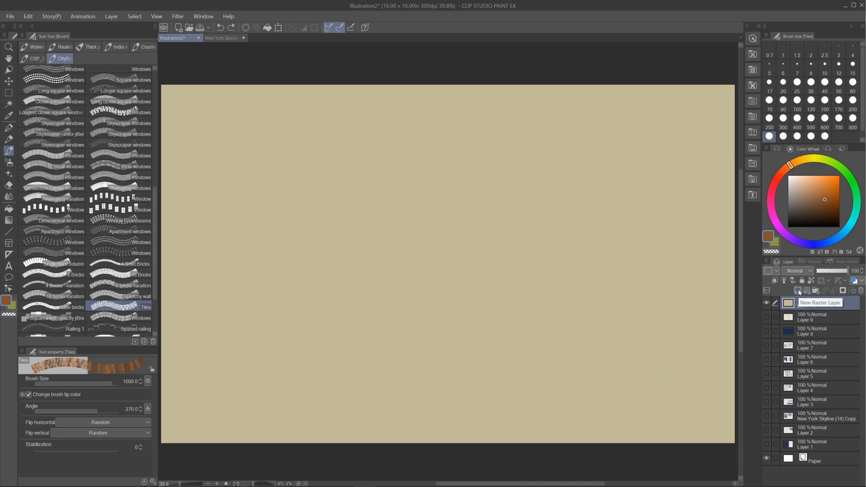
{"action": "left_click_drag", "start_coordinate": [435, 270], "coordinate": [650, 264]}
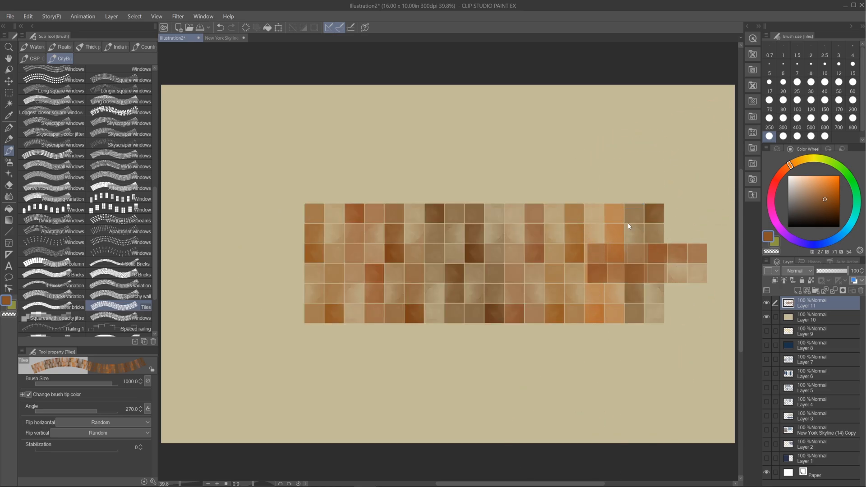
{"action": "key", "text": "ctrl+z"}
{"action": "left_click_drag", "start_coordinate": [305, 251], "coordinate": [672, 251]}
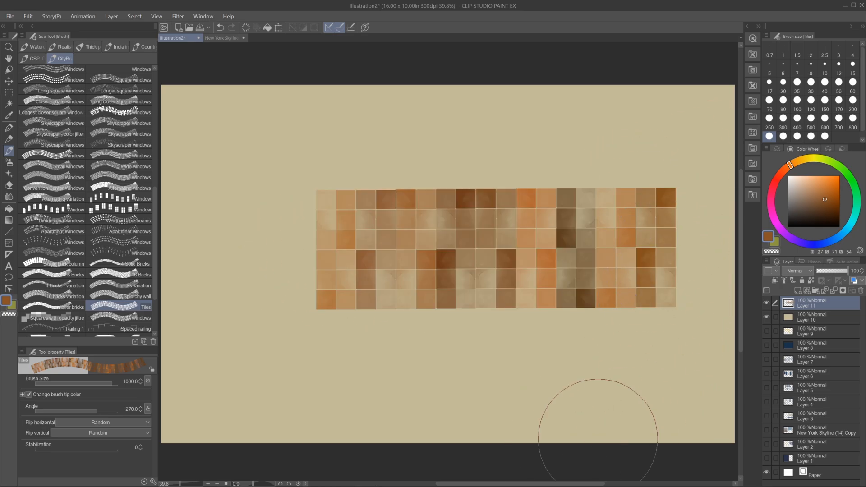
Distort the tile band into a flat floor in perspective by lowering its upper corners and pulling them inward.
{"action": "left_click", "coordinate": [28, 16]}
{"action": "mouse_move", "coordinate": [77, 225]}
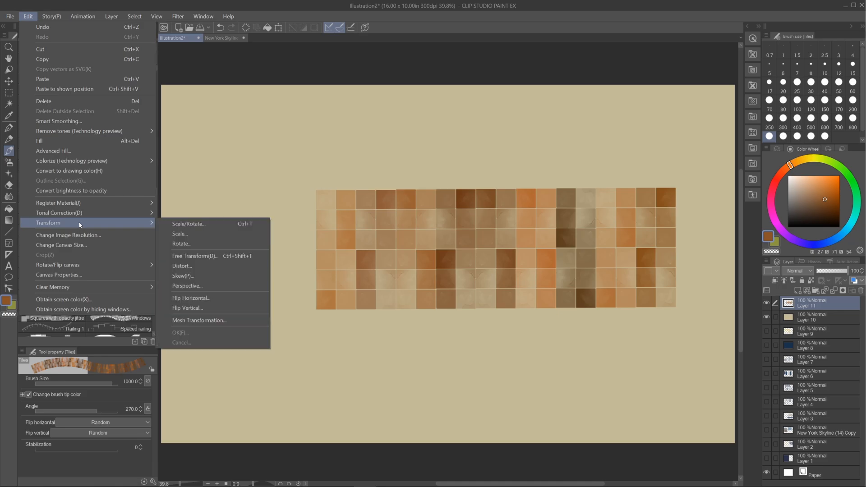
{"action": "left_click", "coordinate": [184, 264]}
{"action": "left_click_drag", "start_coordinate": [317, 187], "coordinate": [345, 279]}
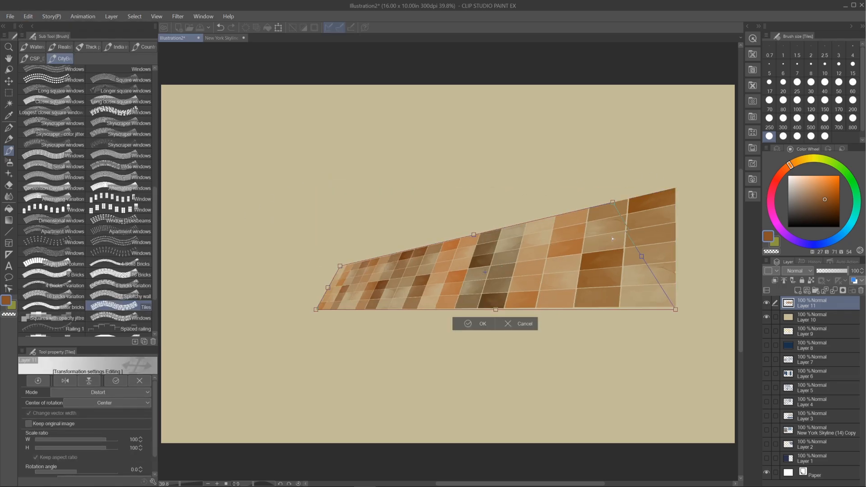
{"action": "left_click_drag", "start_coordinate": [612, 238], "coordinate": [632, 287]}
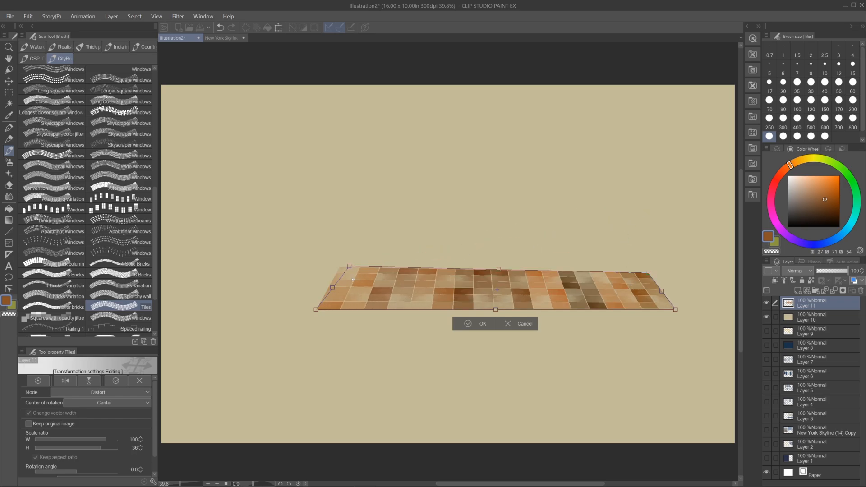
{"action": "left_click_drag", "start_coordinate": [352, 279], "coordinate": [418, 279]}
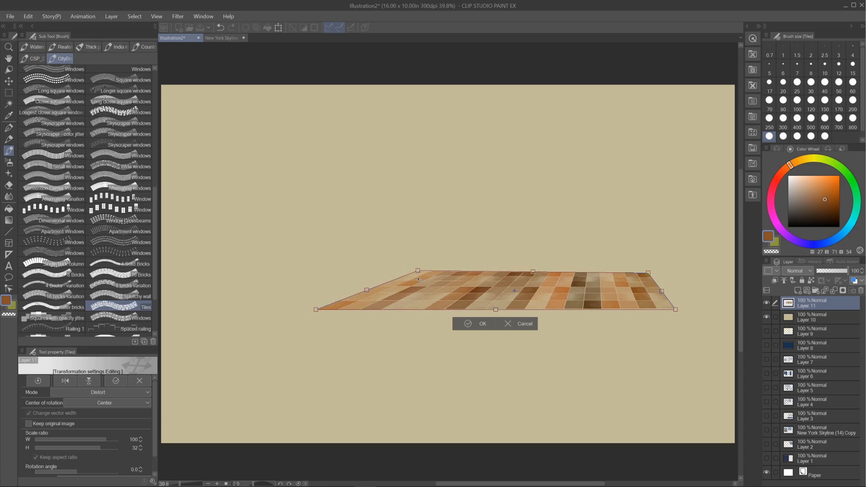
{"action": "left_click_drag", "start_coordinate": [649, 273], "coordinate": [620, 270]}
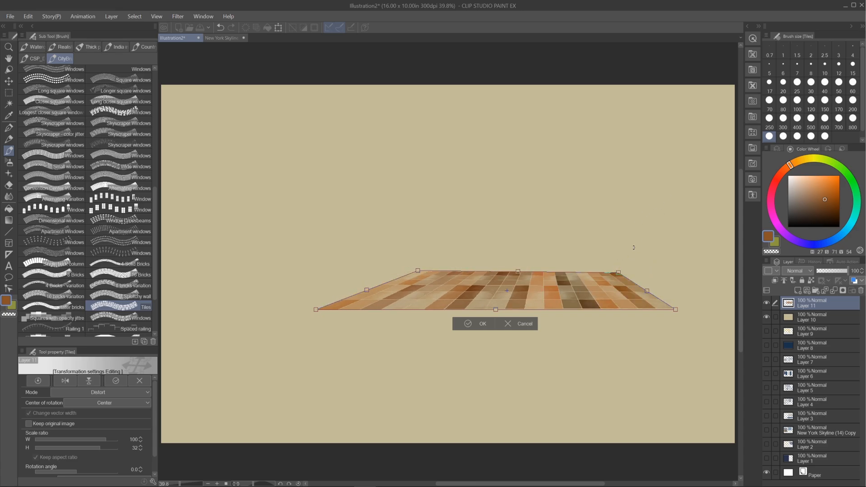
{"action": "left_click_drag", "start_coordinate": [419, 272], "coordinate": [437, 281]}
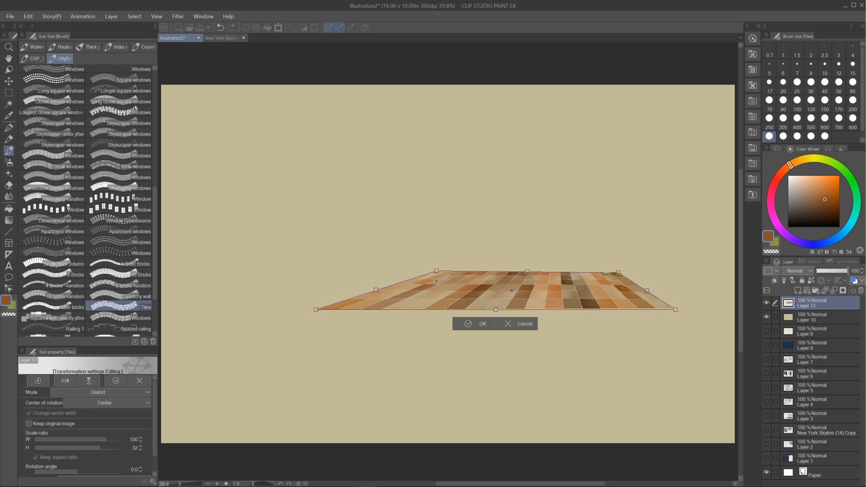
{"action": "left_click_drag", "start_coordinate": [573, 278], "coordinate": [574, 277]}
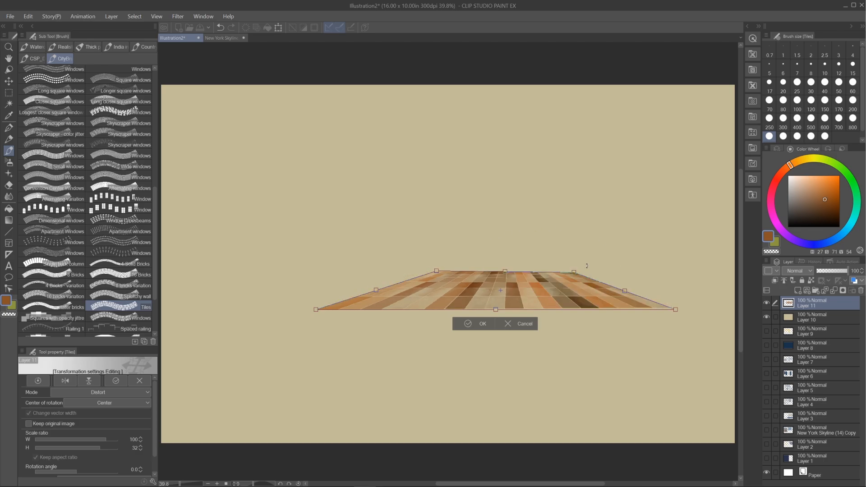
{"action": "key", "text": "Return"}
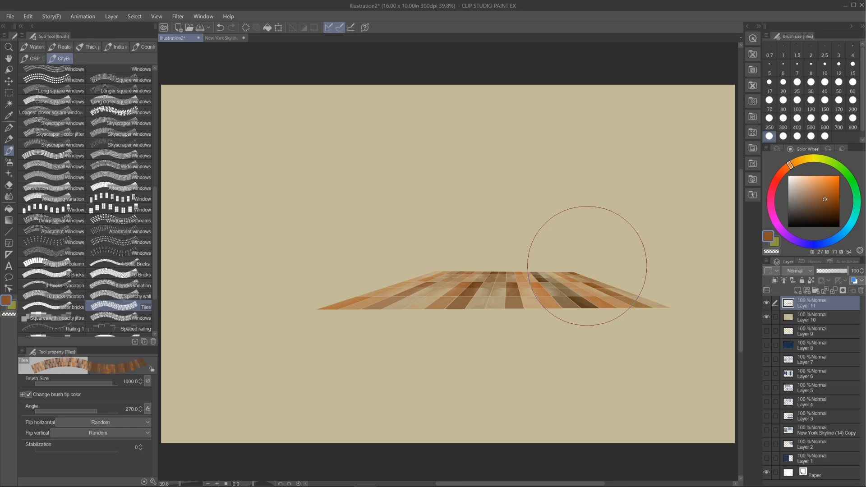
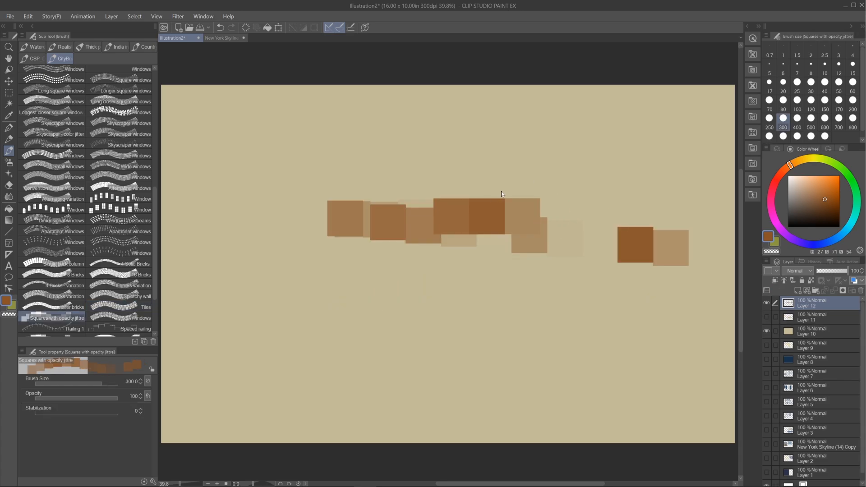
Undo the trial squares and paint a straight horizontal row of squares across the upper canvas with the Squares with opacity jitter brush at size 300.
{"action": "key", "text": "ctrl+z"}
{"action": "mouse_move", "coordinate": [362, 156]}
{"action": "left_mouse_down"}
{"action": "mouse_move", "coordinate": [377, 252]}
{"action": "mouse_move", "coordinate": [566, 266]}
{"action": "left_mouse_up"}
{"action": "key", "text": "ctrl+z"}
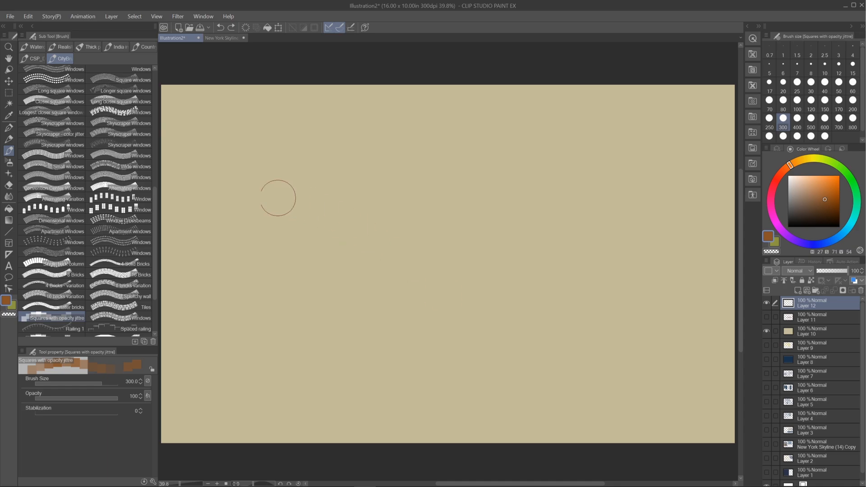
{"action": "left_click_drag", "start_coordinate": [278, 198], "coordinate": [639, 201]}
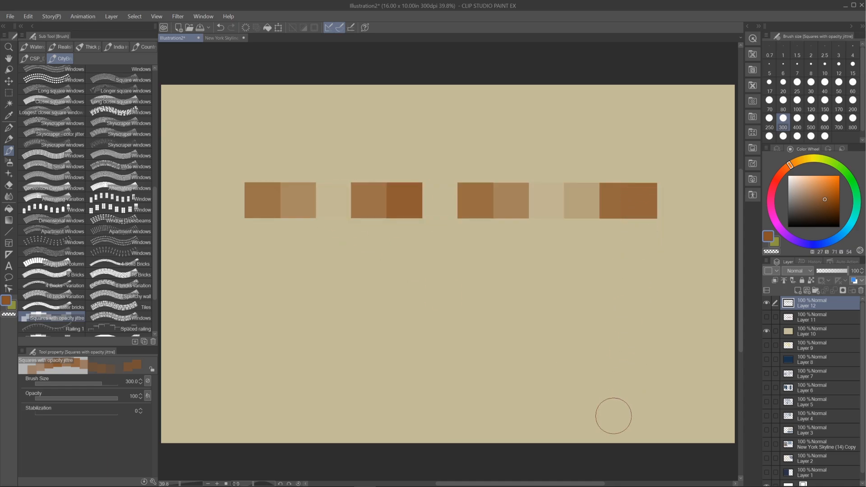
Paint a wide horizontal band of varied-opacity windows below the squares with the Windows brush at size 1000, then undo it.
{"action": "left_click", "coordinate": [143, 318]}
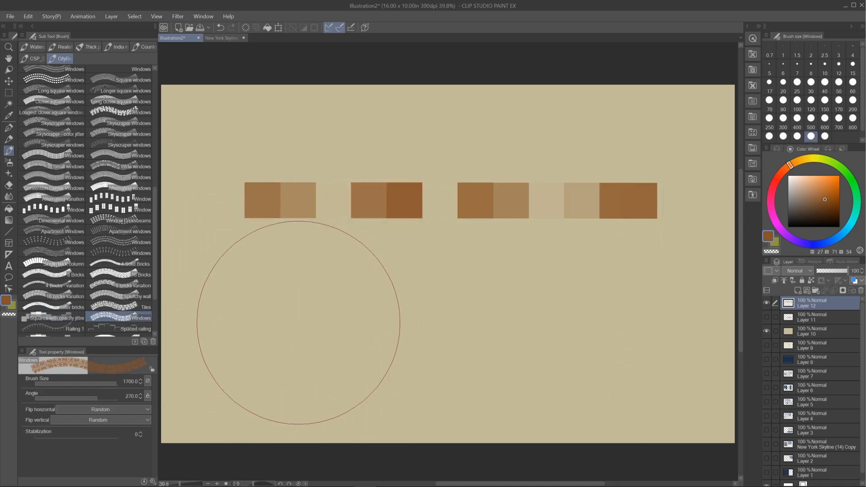
{"action": "left_click_drag", "start_coordinate": [246, 316], "coordinate": [658, 317]}
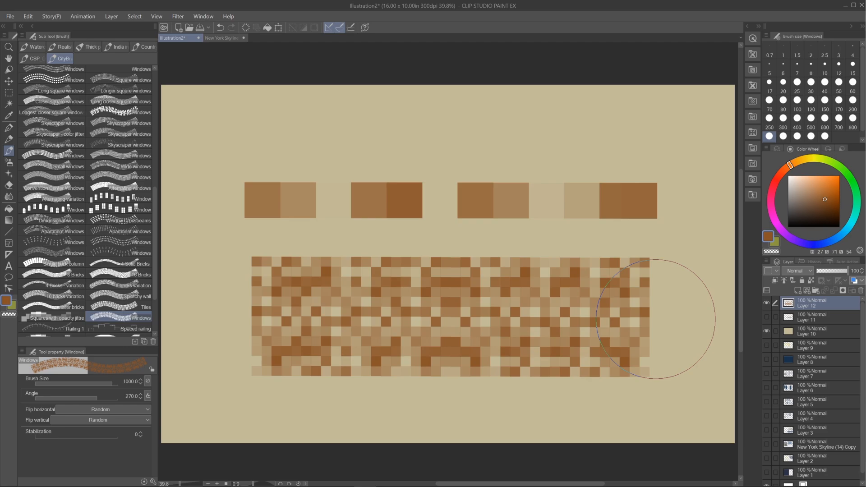
{"action": "key", "text": "ctrl+z"}
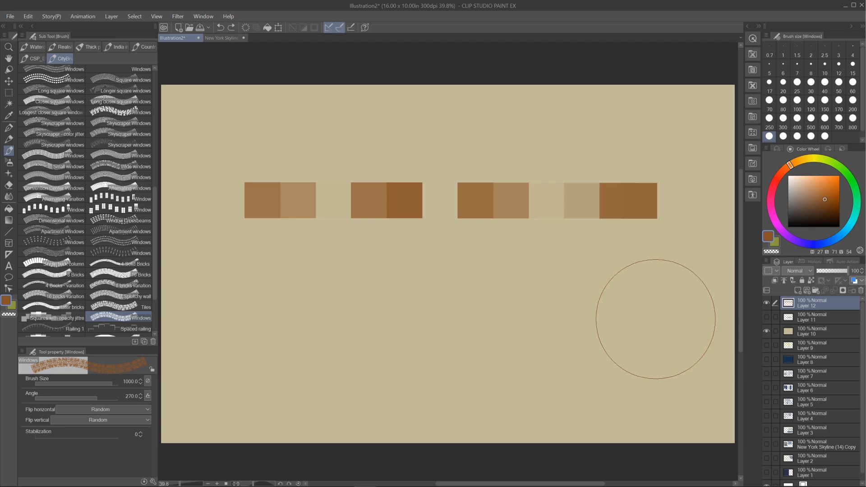
Add a raster layer above the squares, fill it with pale blue, and add an empty layer on top of it.
{"action": "left_click", "coordinate": [797, 291]}
{"action": "left_click", "coordinate": [796, 185]}
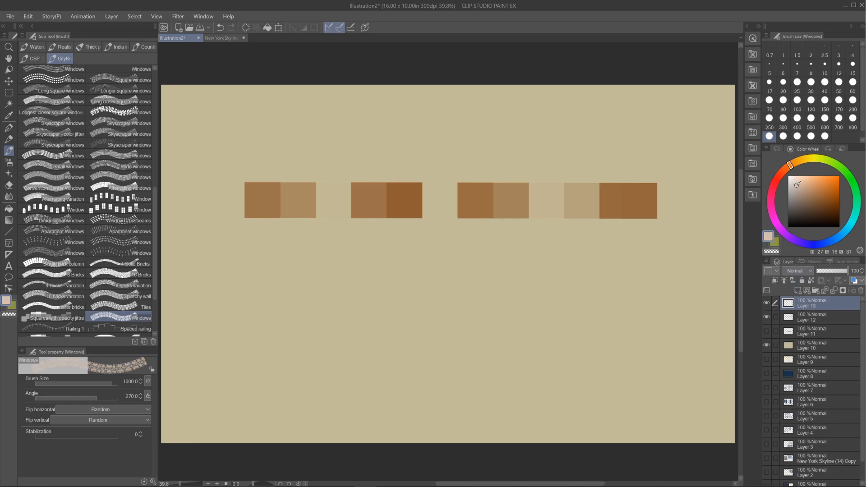
{"action": "left_click", "coordinate": [808, 159]}
{"action": "left_click", "coordinate": [848, 225]}
{"action": "key", "text": "g"}
{"action": "left_click_drag", "start_coordinate": [589, 72], "coordinate": [593, 48]}
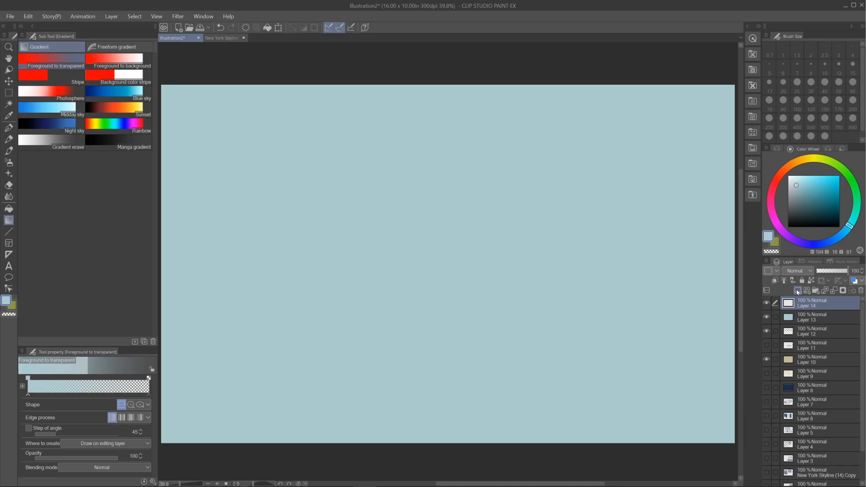
Paint a horizontal dark blue-grey railing across the upper canvas with Railing 1 at size 500, plus a Spaced railing row below it.
{"action": "left_click", "coordinate": [9, 151]}
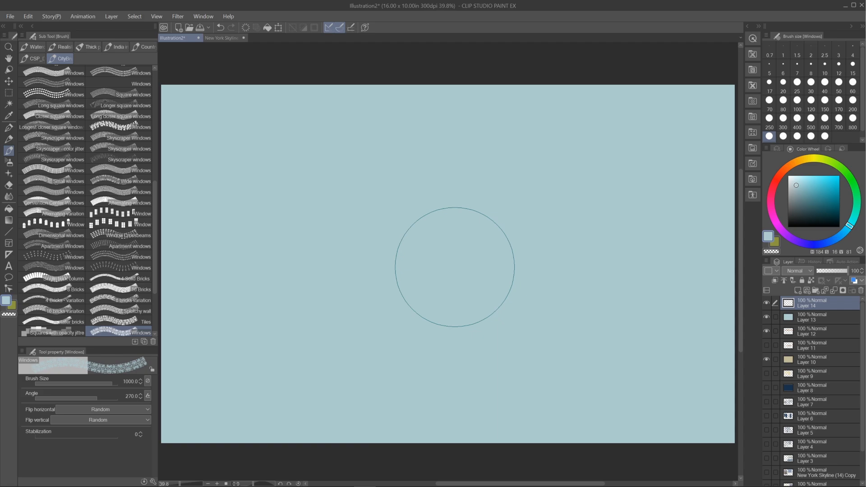
{"action": "scroll", "coordinate": [156, 310], "scroll_direction": "down", "scroll_amount": 5}
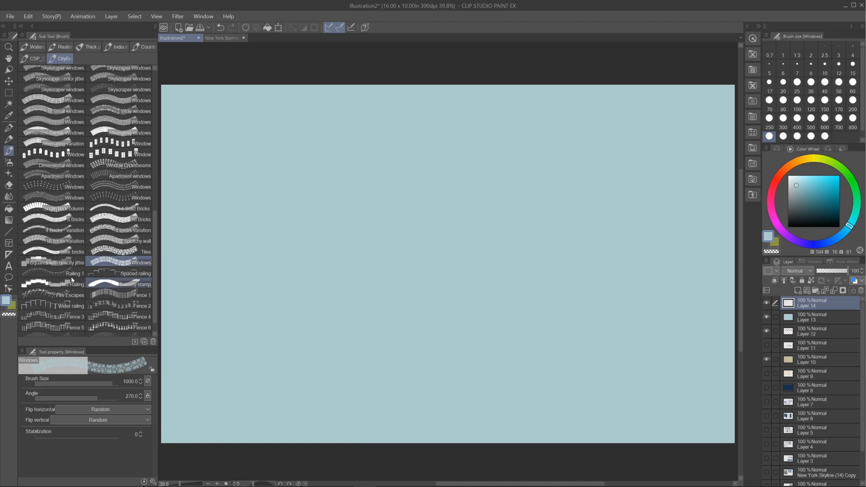
{"action": "left_click", "coordinate": [53, 273]}
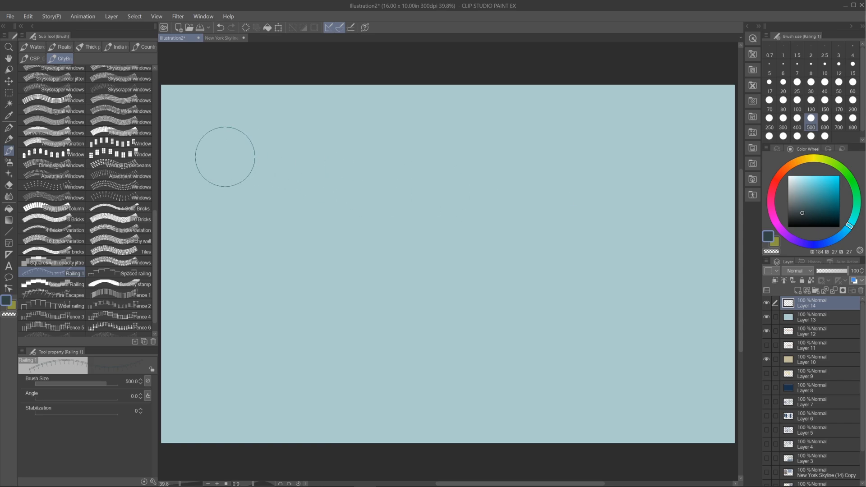
{"action": "left_click_drag", "start_coordinate": [224, 157], "coordinate": [675, 158]}
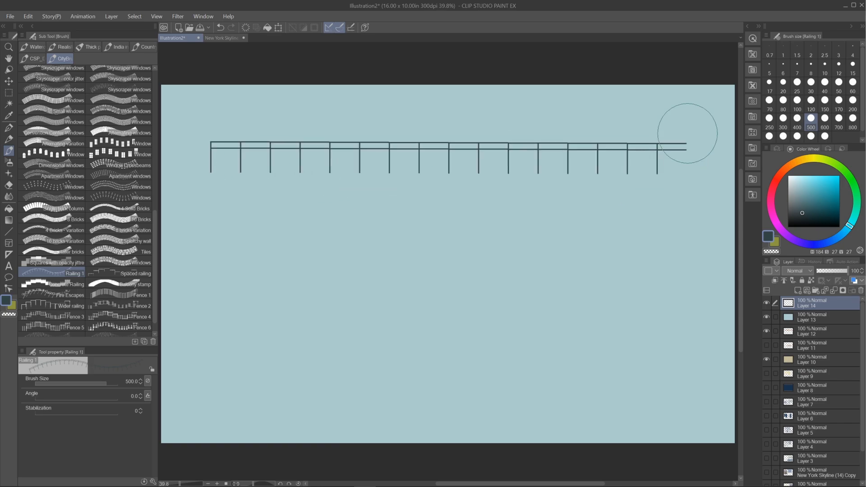
{"action": "left_click", "coordinate": [119, 274]}
{"action": "left_click_drag", "start_coordinate": [209, 220], "coordinate": [693, 221]}
Paint a horizontal concrete railing across the middle of the canvas with the Concrete Railing brush at size 300.
{"action": "left_click", "coordinate": [53, 285]}
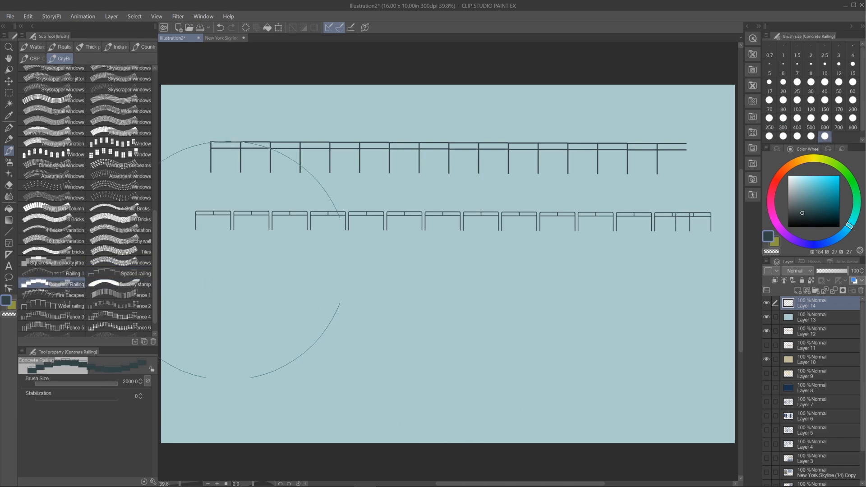
{"action": "key", "text": "bracketleft"}
{"action": "key", "text": "bracketleft"}
{"action": "key", "text": "bracketleft"}
{"action": "key", "text": "bracketleft"}
{"action": "key", "text": "bracketleft"}
{"action": "key", "text": "bracketleft"}
{"action": "key", "text": "bracketleft"}
{"action": "key", "text": "bracketleft"}
{"action": "key", "text": "bracketleft"}
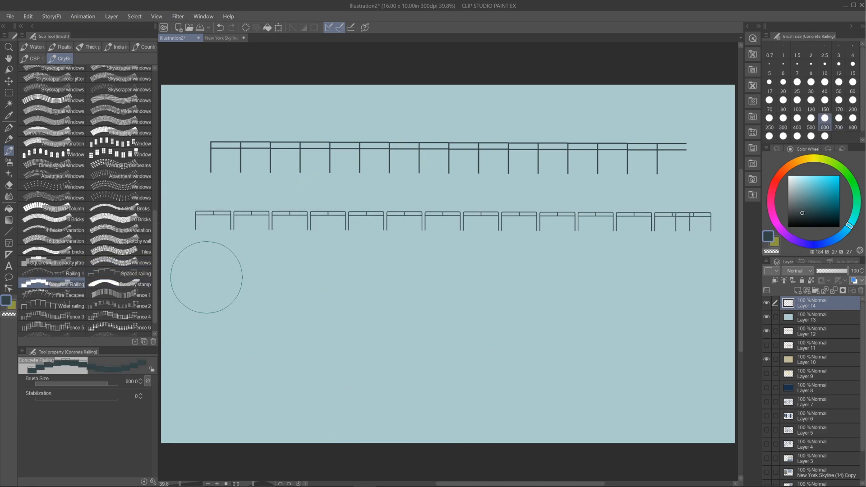
{"action": "left_click_drag", "start_coordinate": [197, 278], "coordinate": [696, 276]}
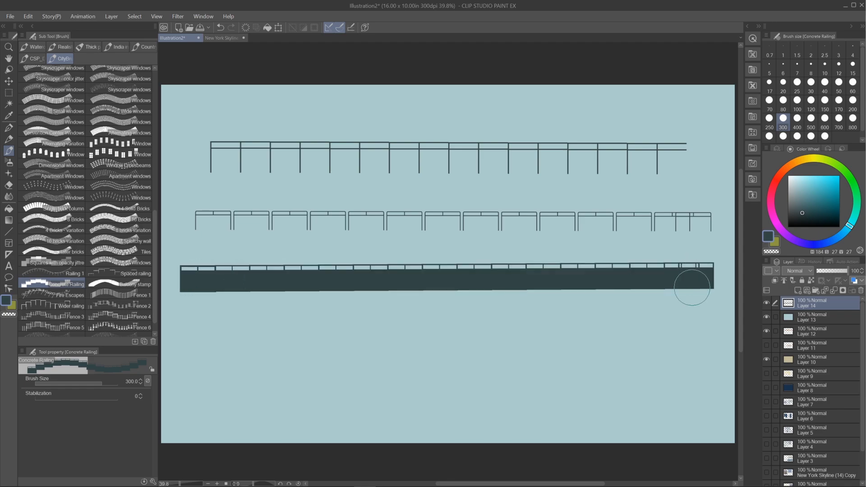
Stamp a single balcony near the lower-left of the canvas with the Balcony stamp brush at size 1000, fully inside the canvas.
{"action": "left_click", "coordinate": [120, 284]}
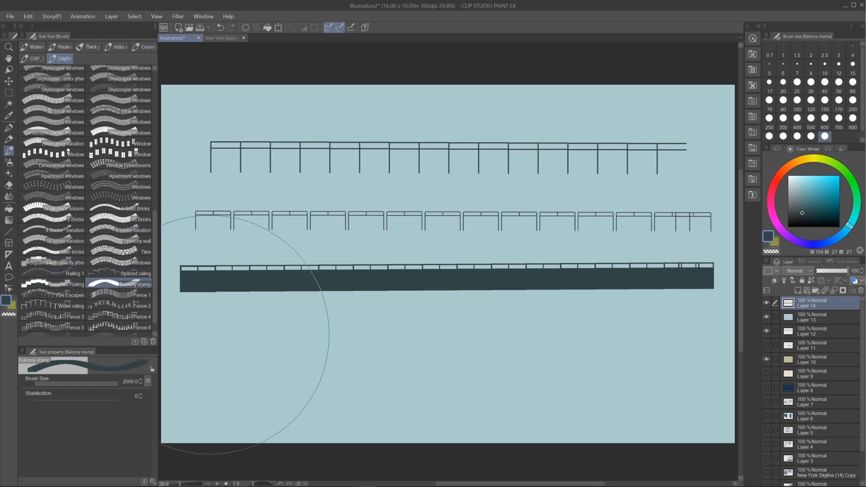
{"action": "key", "text": "bracketleft"}
{"action": "key", "text": "bracketleft"}
{"action": "left_click", "coordinate": [212, 344]}
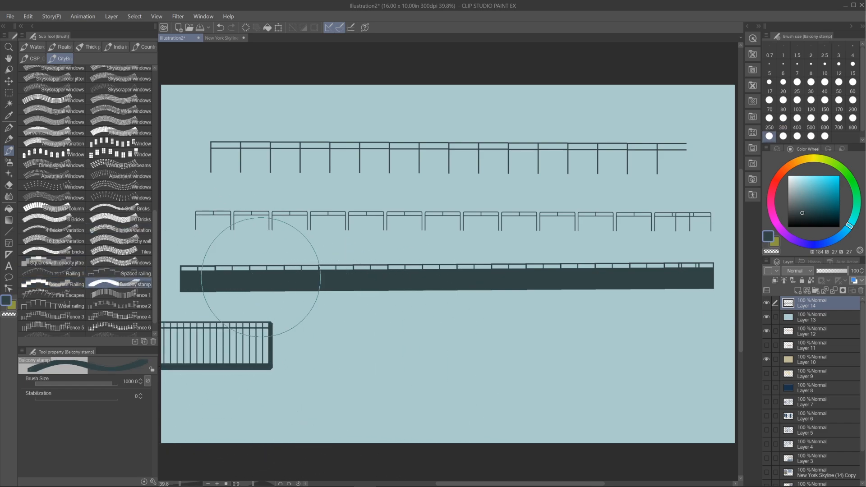
{"action": "key", "text": "ctrl+z"}
{"action": "left_click", "coordinate": [229, 345]}
Choose the Fire Escapes brush, undo a trial stamp, then hide the railings layer and add a new raster layer.
{"action": "left_click", "coordinate": [68, 295]}
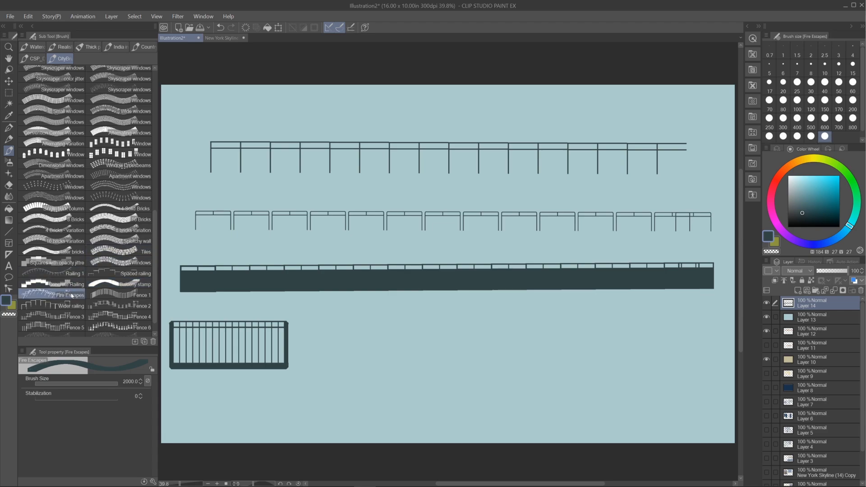
{"action": "left_click", "coordinate": [454, 322]}
{"action": "key", "text": "ctrl+z"}
{"action": "key", "text": "bracketleft"}
{"action": "left_click", "coordinate": [767, 303]}
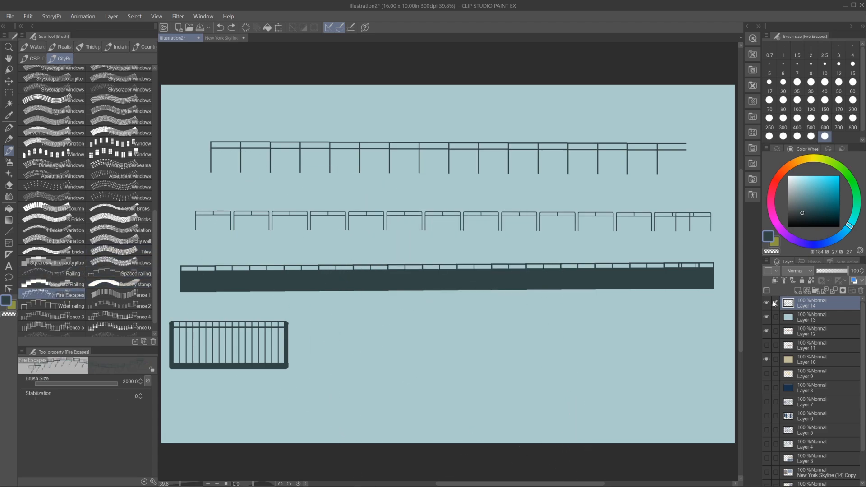
{"action": "left_click", "coordinate": [798, 290]}
Paint a vertical fire escape down the right side of the canvas from top to bottom edge at size 800.
{"action": "key", "text": "bracketleft"}
{"action": "key", "text": "bracketleft"}
{"action": "key", "text": "bracketleft"}
{"action": "key", "text": "bracketleft"}
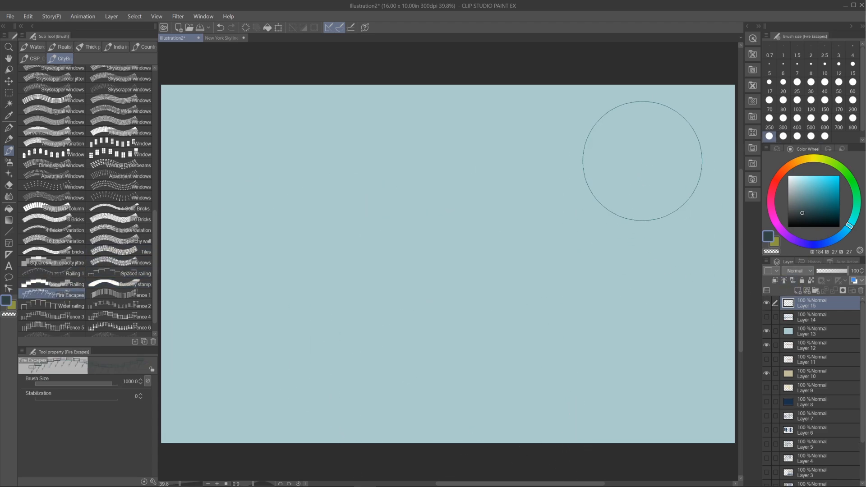
{"action": "left_click", "coordinate": [646, 132]}
{"action": "left_click_drag", "start_coordinate": [648, 393], "coordinate": [644, 405]}
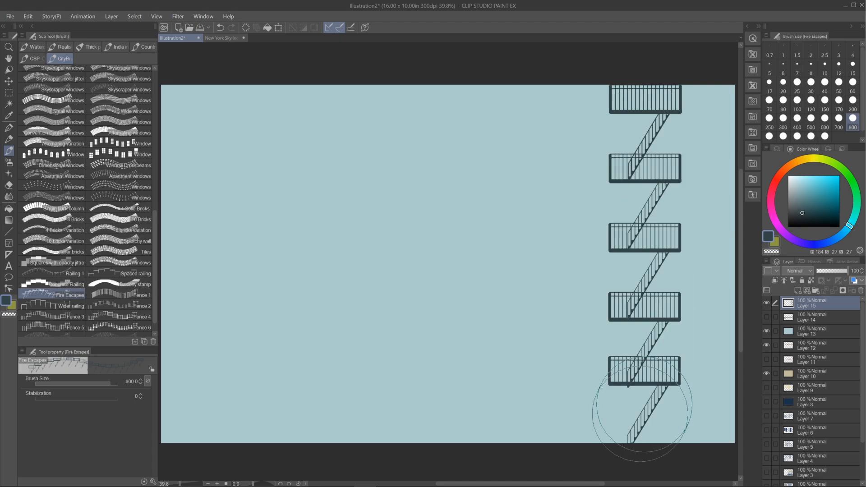
Paint a straight horizontal fence across the upper canvas beside the fire escape with the Fence 1 brush at size 700.
{"action": "left_click", "coordinate": [130, 295]}
{"action": "left_click_drag", "start_coordinate": [219, 215], "coordinate": [489, 204]}
{"action": "key", "text": "ctrl+z"}
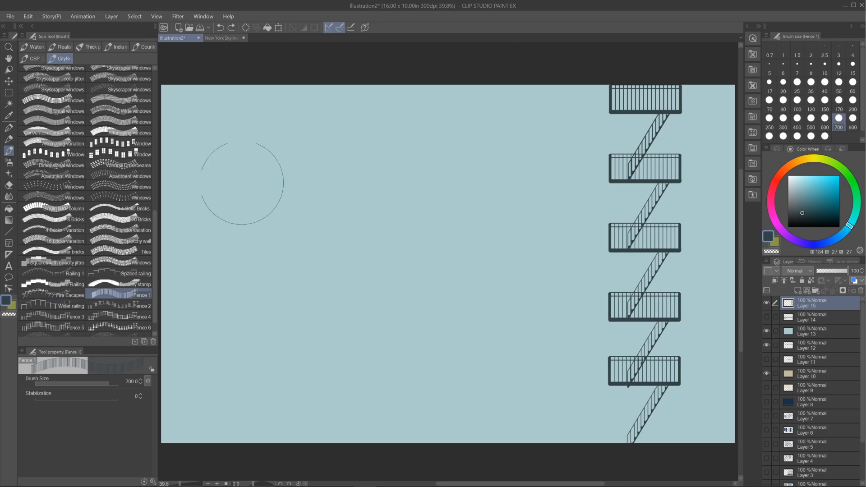
{"action": "left_click_drag", "start_coordinate": [237, 177], "coordinate": [530, 176]}
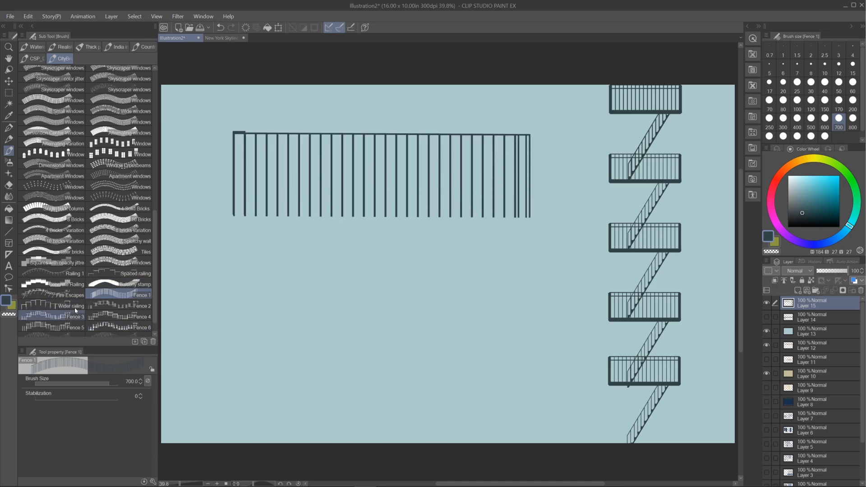
Paint a horizontal row of wide railing below the first fence with the Wider railing brush at a reduced size.
{"action": "left_click", "coordinate": [53, 305]}
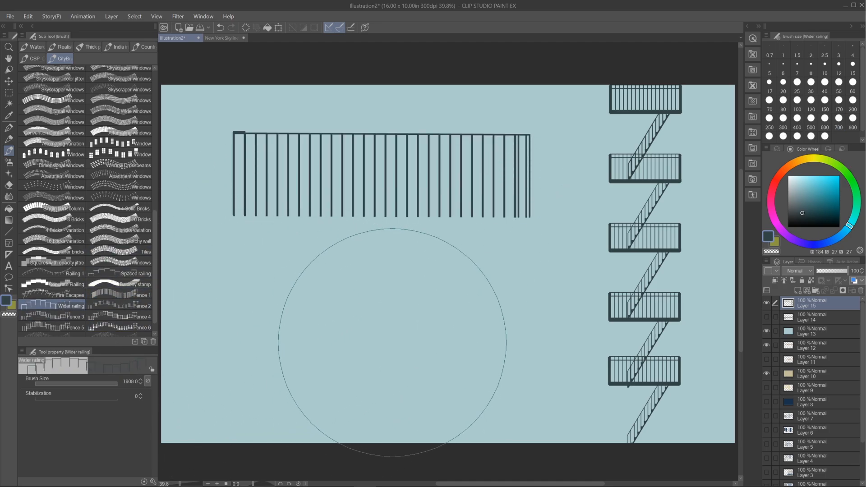
{"action": "key", "text": "bracketleft"}
{"action": "key", "text": "bracketleft"}
{"action": "key", "text": "bracketleft"}
{"action": "key", "text": "bracketleft"}
{"action": "key", "text": "bracketleft"}
{"action": "key", "text": "bracketleft"}
{"action": "key", "text": "bracketleft"}
{"action": "key", "text": "bracketleft"}
{"action": "left_click_drag", "start_coordinate": [185, 265], "coordinate": [561, 263]}
Paint a straight row of fence below the wide railing with the Fence 2 brush at size 300.
{"action": "left_click", "coordinate": [120, 306]}
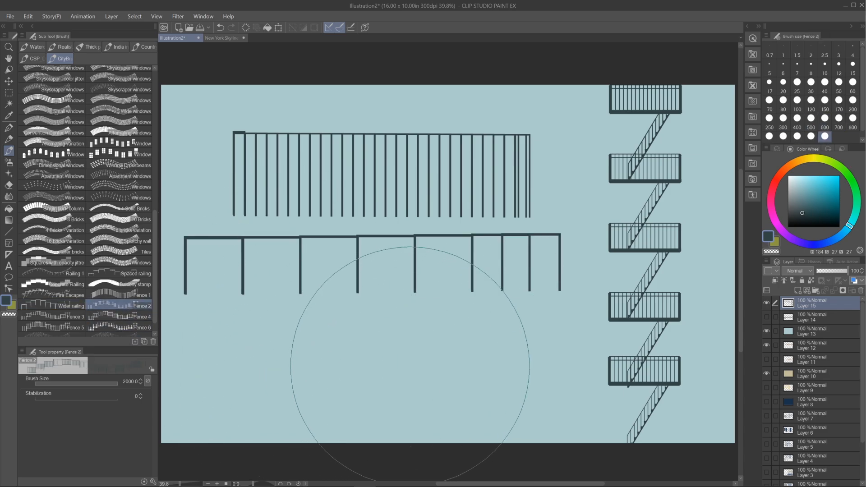
{"action": "key", "text": "bracketleft"}
{"action": "key", "text": "bracketleft"}
{"action": "key", "text": "bracketleft"}
{"action": "key", "text": "bracketleft"}
{"action": "key", "text": "bracketleft"}
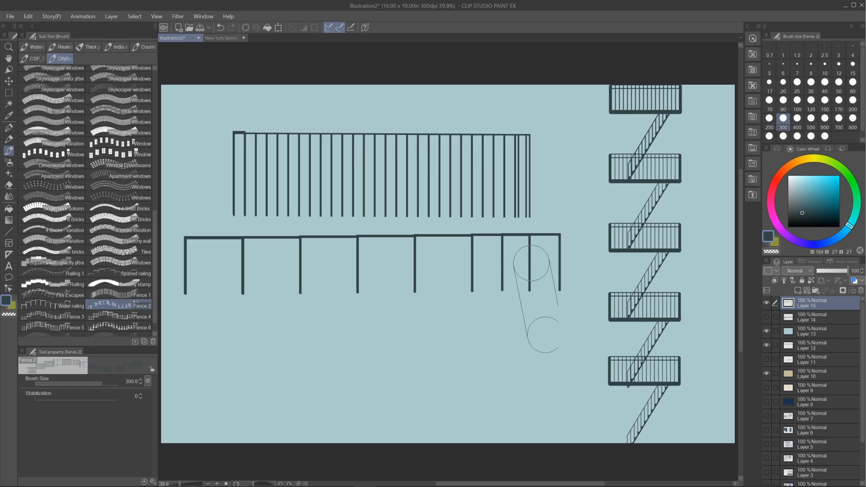
{"action": "left_click_drag", "start_coordinate": [202, 344], "coordinate": [519, 345]}
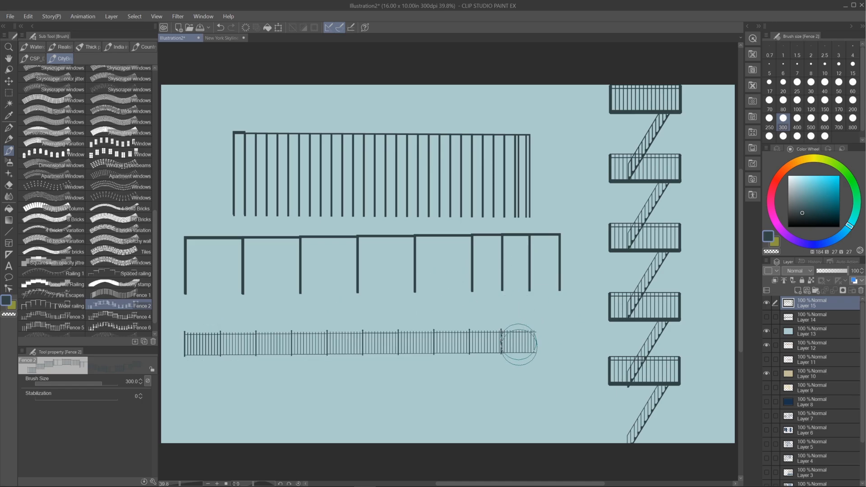
Paint a horizontal fence along the bottom of the canvas with the Fence 3 brush at size 600.
{"action": "left_click", "coordinate": [60, 315]}
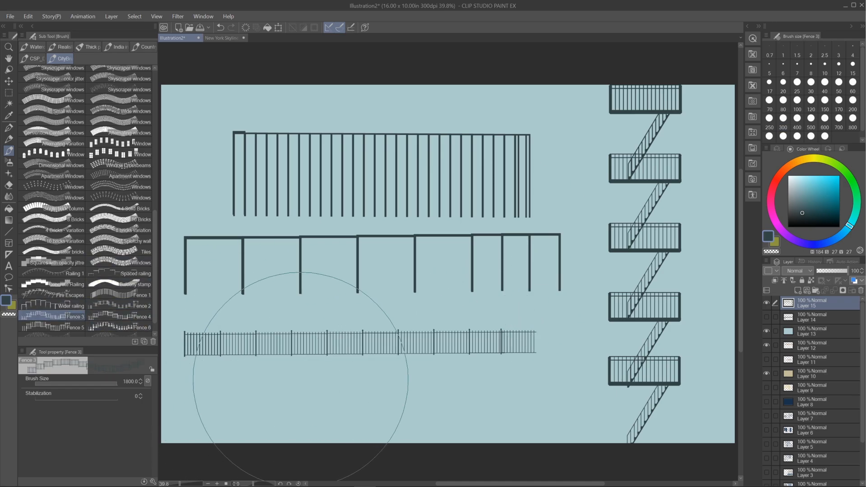
{"action": "key", "text": "bracketleft"}
{"action": "key", "text": "bracketleft"}
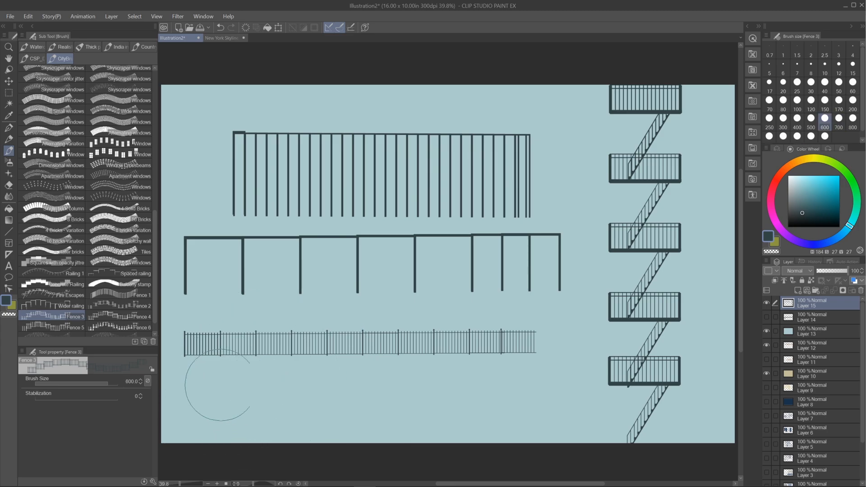
{"action": "left_click_drag", "start_coordinate": [169, 393], "coordinate": [567, 392]}
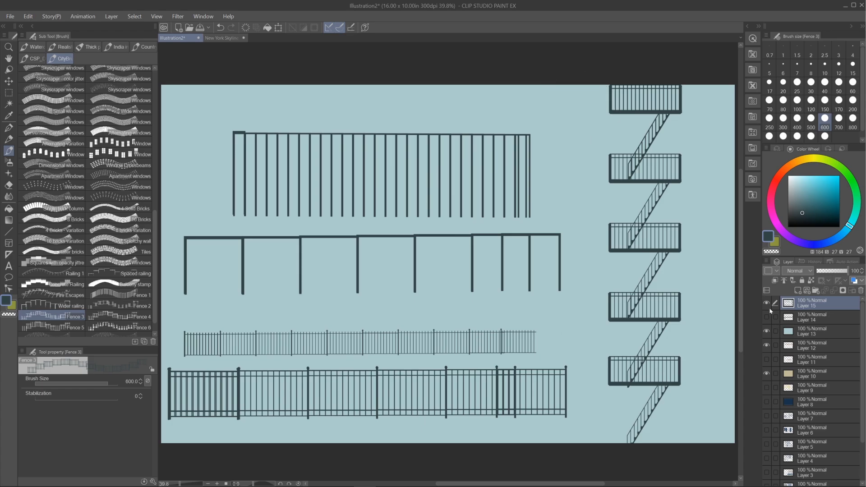
Hide the layer with the fences and fire escape, add a new raster layer, and choose the Fence 6 brush.
{"action": "left_click", "coordinate": [766, 303]}
{"action": "left_click", "coordinate": [798, 290]}
{"action": "left_click", "coordinate": [117, 327]}
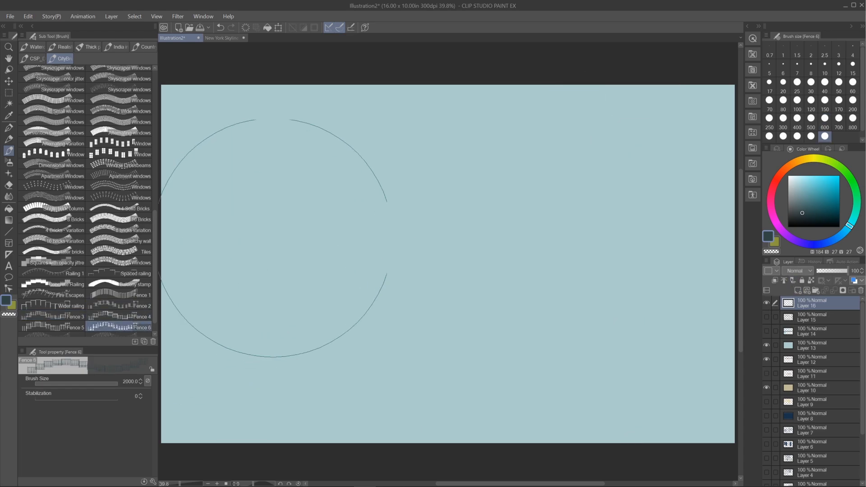
Stamp a large spiked fence panel on the left half of the canvas at size 2000 and undo the stroke extending it.
{"action": "left_click", "coordinate": [280, 230]}
{"action": "left_click_drag", "start_coordinate": [280, 231], "coordinate": [625, 226]}
{"action": "key", "text": "ctrl+z"}
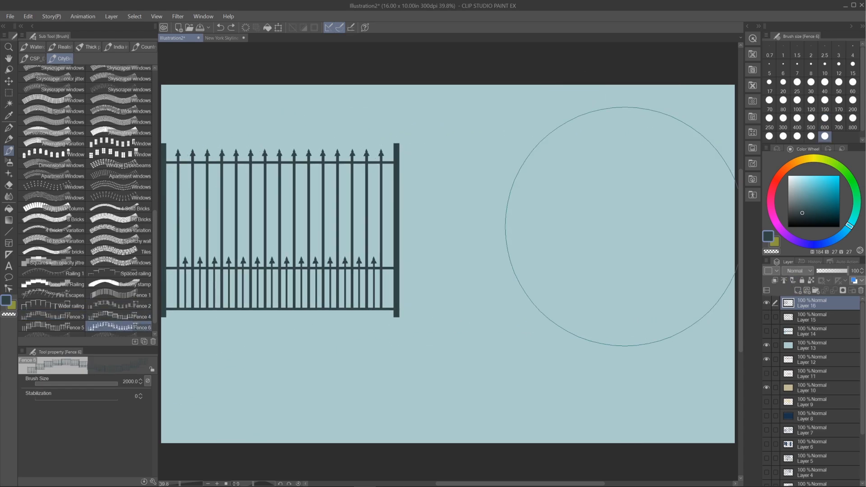
Paint a straight row of spiked fence right of the large panel at size 700, then undo all the spiked fences.
{"action": "key", "text": "bracketleft"}
{"action": "key", "text": "bracketleft"}
{"action": "key", "text": "bracketleft"}
{"action": "key", "text": "bracketleft"}
{"action": "key", "text": "bracketleft"}
{"action": "key", "text": "bracketleft"}
{"action": "left_click", "coordinate": [461, 184]}
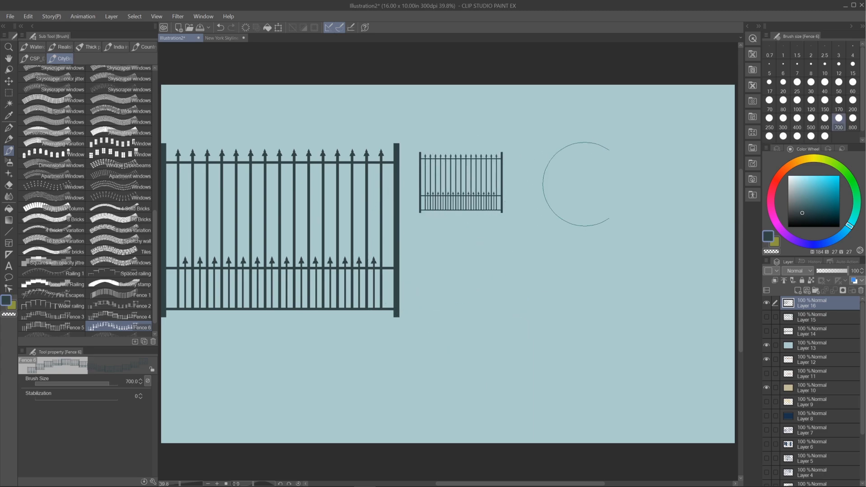
{"action": "left_click", "coordinate": [699, 184], "text": "shift"}
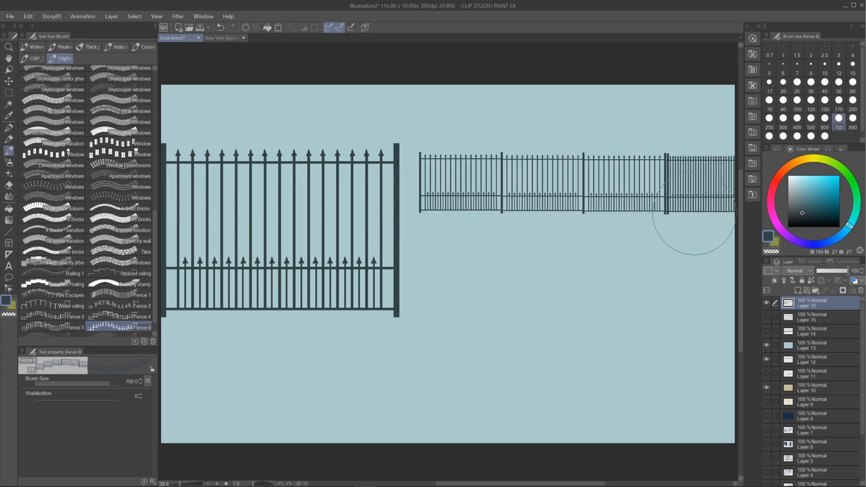
{"action": "key", "text": "ctrl+z"}
{"action": "key", "text": "ctrl+z"}
{"action": "key", "text": "ctrl+z"}
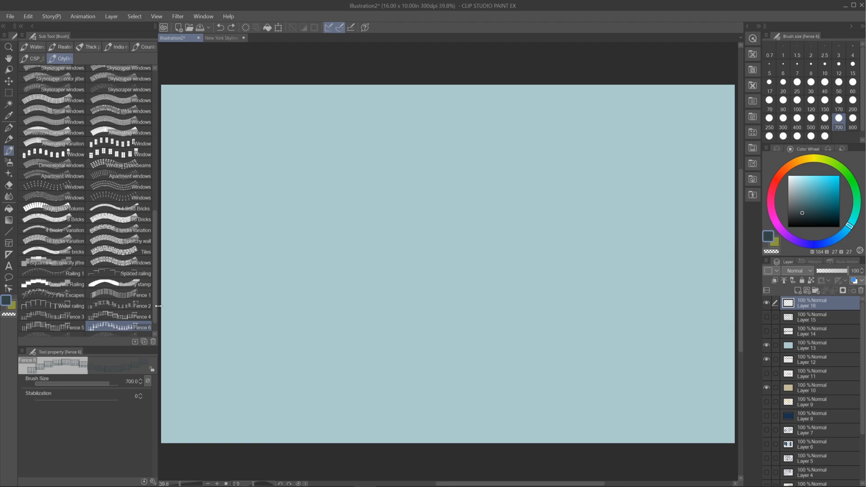
Paint a trial stroke across the canvas with the Chain link fence brush at size 2000, then undo it.
{"action": "scroll", "coordinate": [157, 316], "scroll_direction": "down", "scroll_amount": 1}
{"action": "left_click", "coordinate": [54, 322]}
{"action": "mouse_move", "coordinate": [282, 277]}
{"action": "left_mouse_down"}
{"action": "mouse_move", "coordinate": [310, 284]}
{"action": "mouse_move", "coordinate": [581, 271]}
{"action": "left_mouse_up"}
{"action": "key", "text": "ctrl+z"}
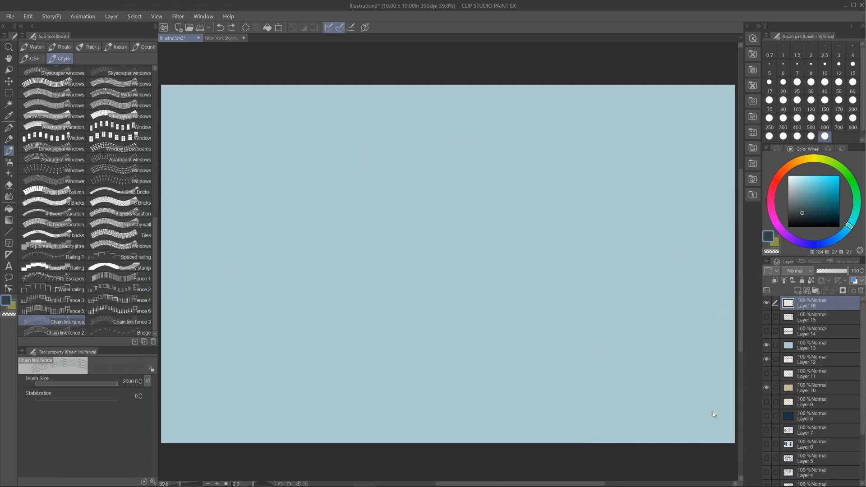
Paint a straight chain link band at size 1000, undo that stroke, and paint a wavy chain link band across the canvas center.
{"action": "key", "text": "bracketleft"}
{"action": "key", "text": "bracketleft"}
{"action": "key", "text": "bracketleft"}
{"action": "key", "text": "bracketleft"}
{"action": "left_click_drag", "start_coordinate": [293, 185], "coordinate": [641, 185]}
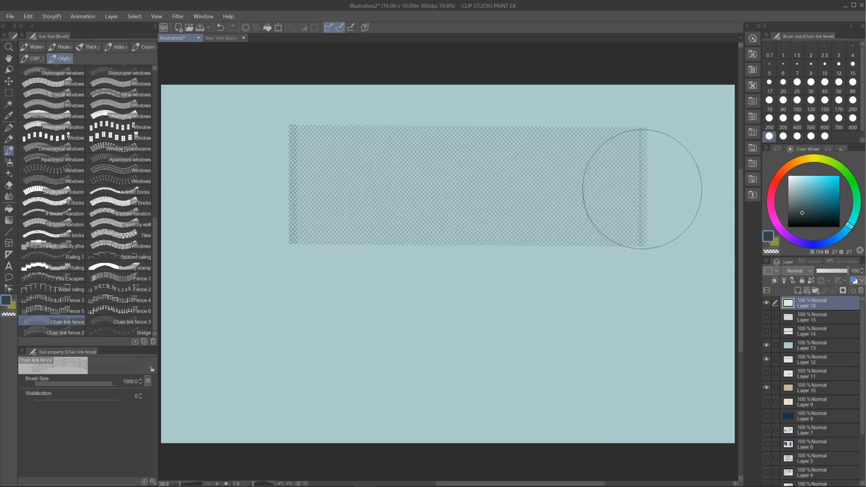
{"action": "key", "text": "ctrl+z"}
{"action": "left_click_drag", "start_coordinate": [266, 273], "coordinate": [512, 258]}
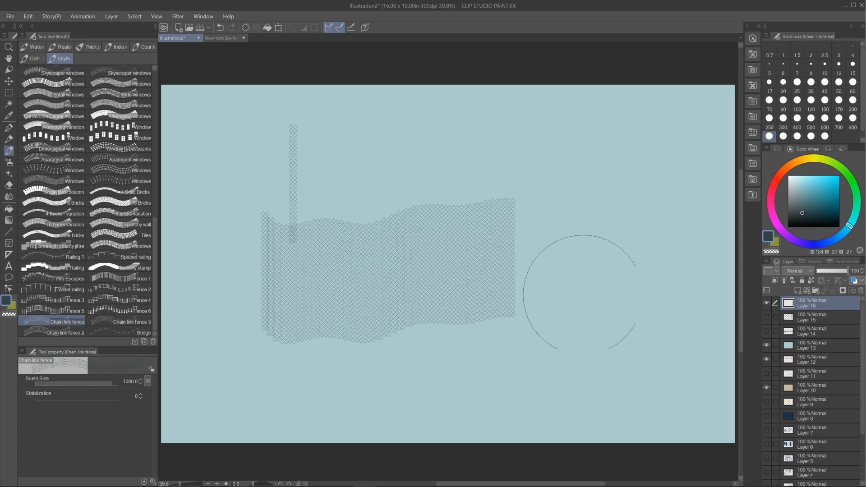
Undo the wavy chain link band, paint another wavy band right of the canvas center at size 1000, and undo that too.
{"action": "key", "text": "ctrl+z"}
{"action": "left_click_drag", "start_coordinate": [388, 306], "coordinate": [631, 288]}
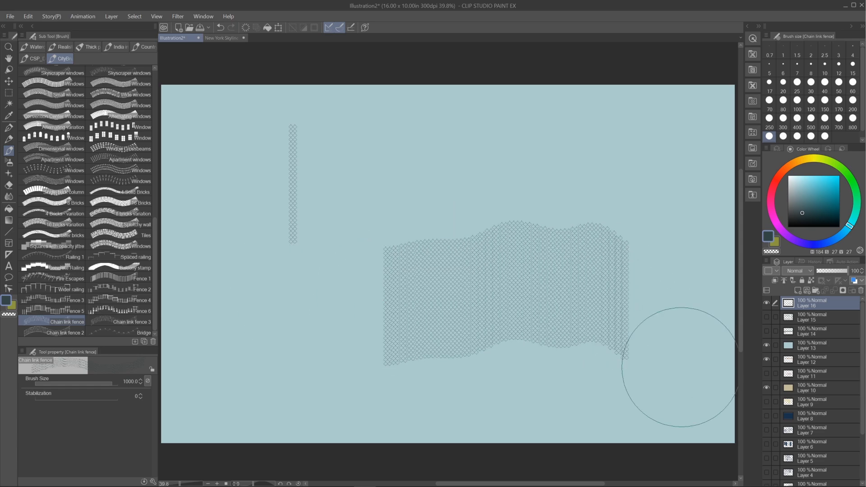
{"action": "key", "text": "ctrl+z"}
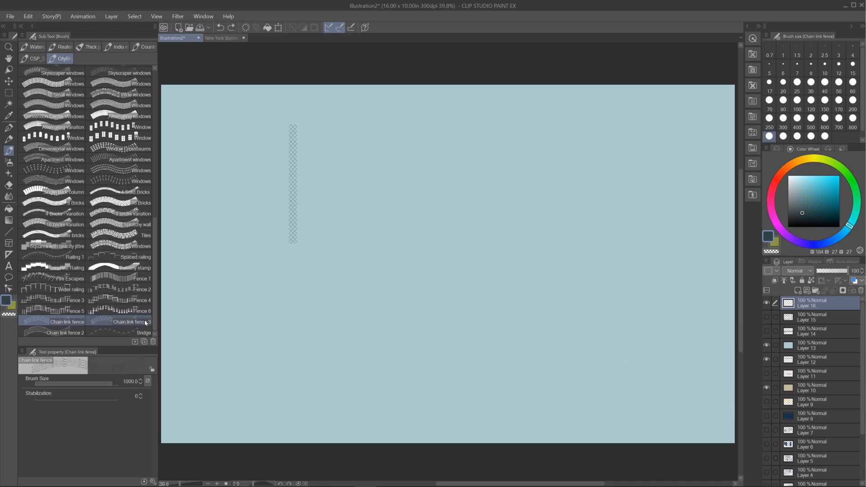
Paint a trial stroke across the canvas with the Chain link fence 3 brush at size 2000 and undo it.
{"action": "left_click", "coordinate": [135, 322]}
{"action": "mouse_move", "coordinate": [277, 319]}
{"action": "left_mouse_down"}
{"action": "mouse_move", "coordinate": [536, 276]}
{"action": "mouse_move", "coordinate": [618, 293]}
{"action": "left_mouse_up"}
{"action": "key", "text": "ctrl+z"}
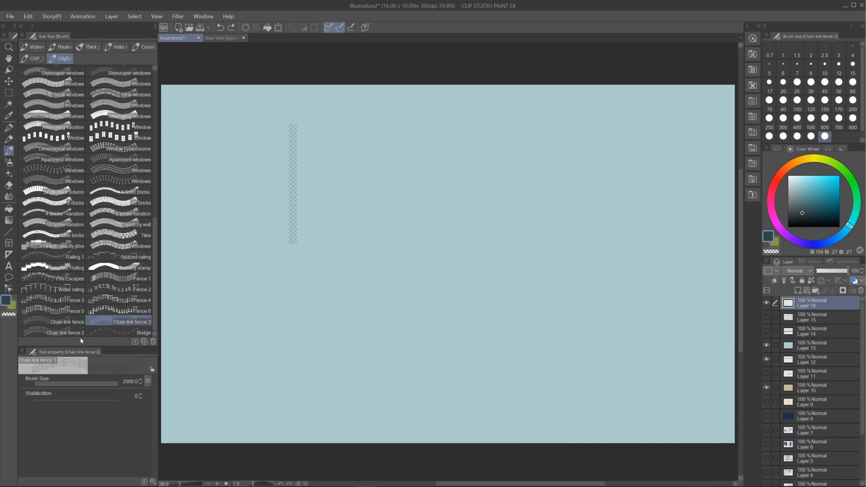
With the Chain link fence 2 brush, paint and undo a size 2000 trial stroke, and paint a straight band at size 800 right of the vertical strip.
{"action": "left_click", "coordinate": [52, 333]}
{"action": "left_click_drag", "start_coordinate": [288, 293], "coordinate": [535, 288]}
{"action": "key", "text": "ctrl+z"}
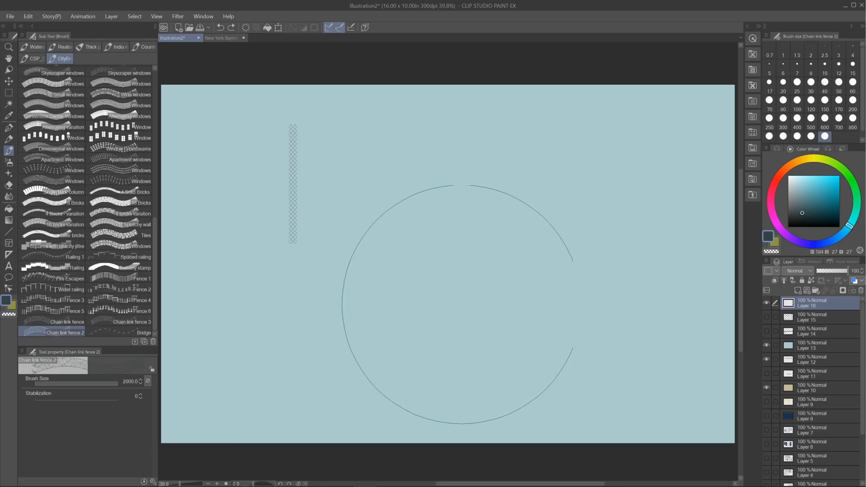
{"action": "key", "text": "bracketleft"}
{"action": "key", "text": "bracketleft"}
{"action": "key", "text": "bracketleft"}
{"action": "key", "text": "bracketleft"}
{"action": "key", "text": "bracketleft"}
{"action": "left_click_drag", "start_coordinate": [384, 225], "coordinate": [662, 228]}
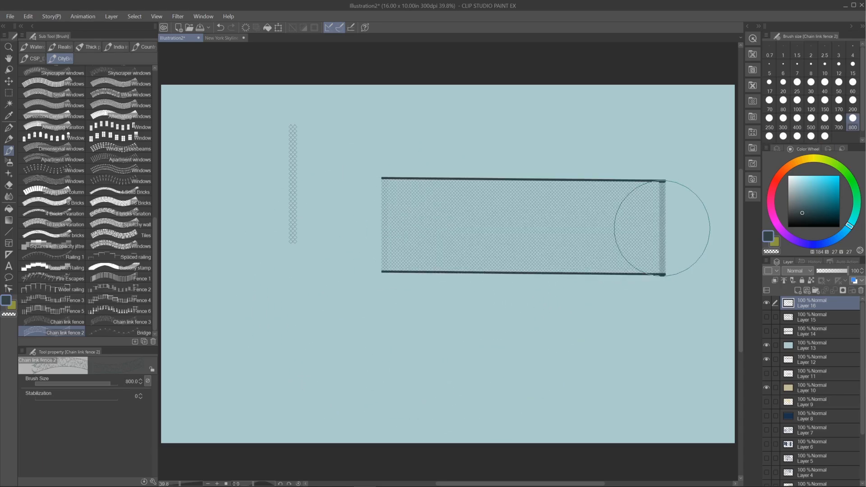
Paint and undo trial strokes with the Bridge brush at size 941, and paint a horizontal row of bridge spans below the chain link band.
{"action": "left_click", "coordinate": [119, 332]}
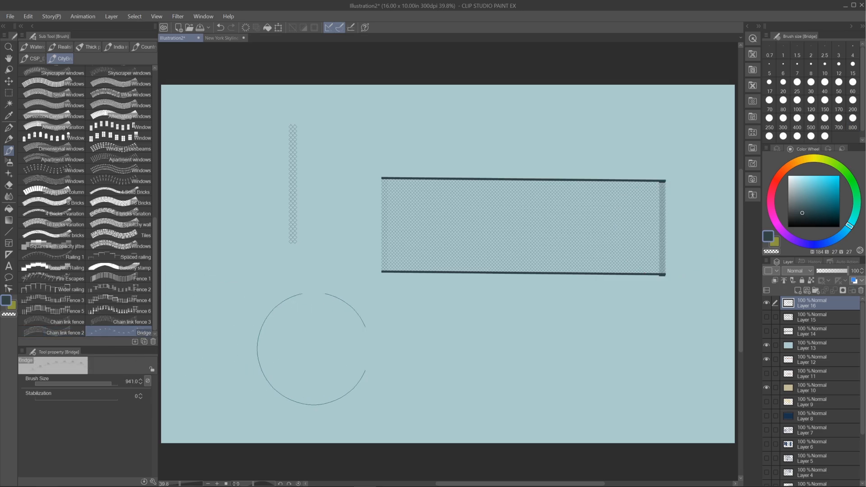
{"action": "left_click_drag", "start_coordinate": [289, 340], "coordinate": [586, 345]}
{"action": "key", "text": "ctrl+z"}
{"action": "left_click_drag", "start_coordinate": [307, 364], "coordinate": [534, 372]}
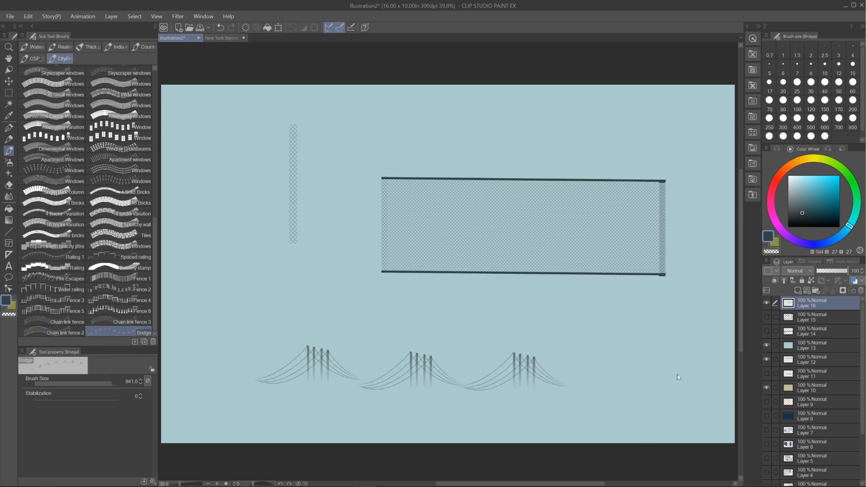
{"action": "key", "text": "ctrl+z"}
{"action": "left_click_drag", "start_coordinate": [322, 363], "coordinate": [566, 369], "text": "shift"}
{"action": "key", "text": "ctrl+z"}
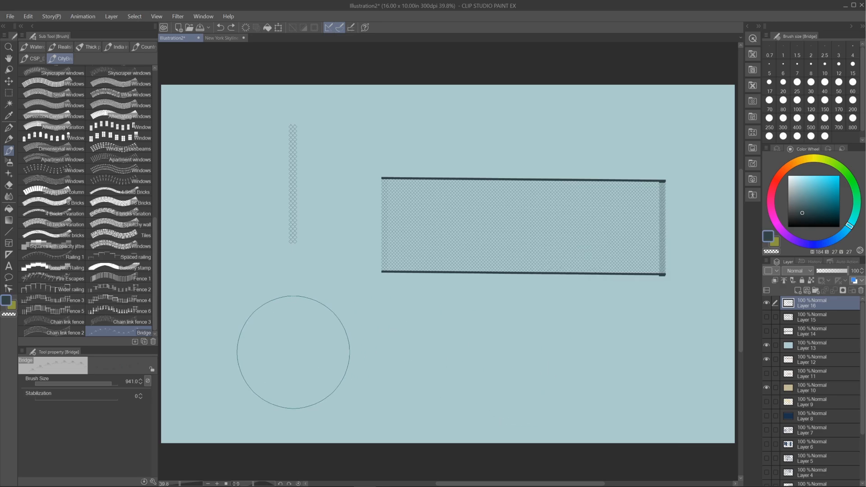
{"action": "mouse_move", "coordinate": [296, 354]}
{"action": "left_mouse_down"}
{"action": "mouse_move", "coordinate": [659, 364]}
{"action": "mouse_move", "coordinate": [656, 356]}
{"action": "left_mouse_up"}
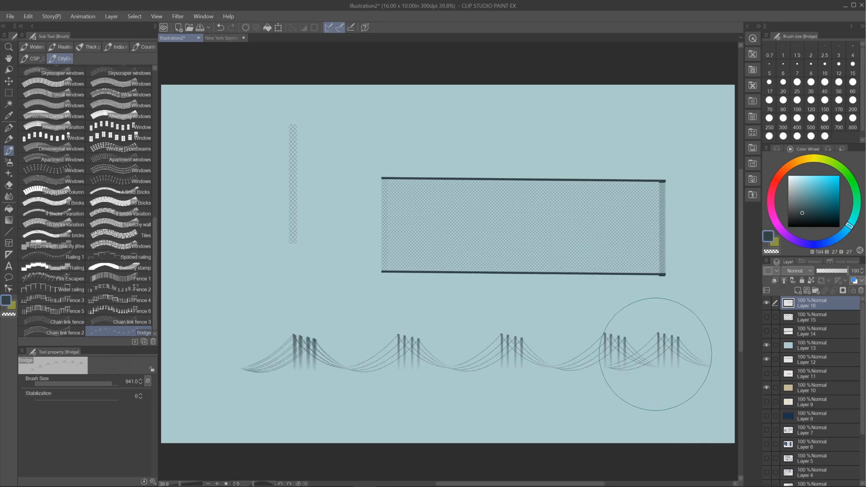